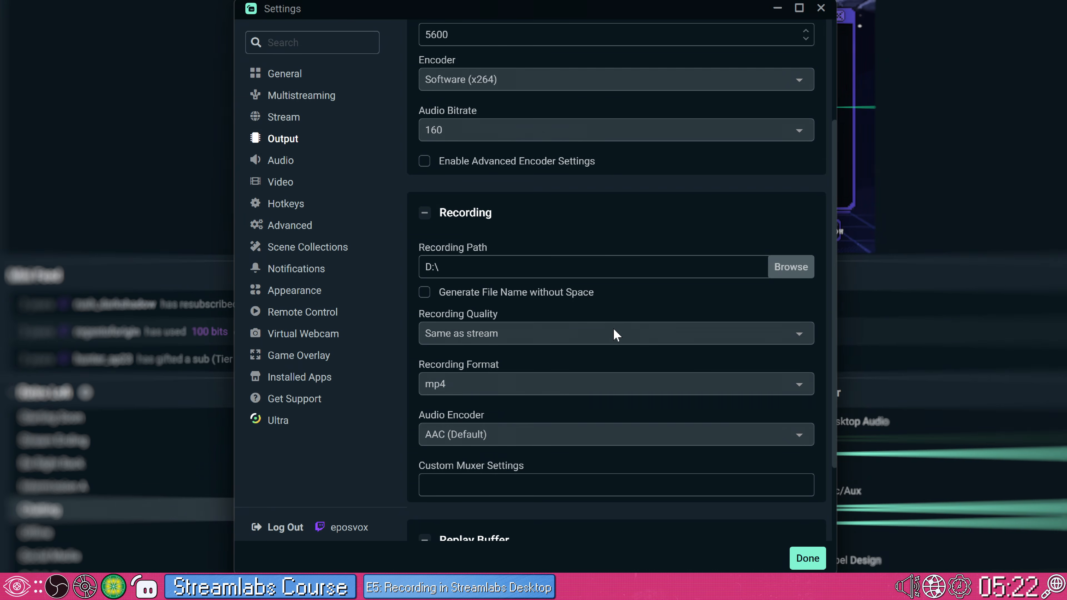
Set the recording quality to High Quality, Medium File Size and the recording encoder to Hardware (NVENC, HEVC)
click(593, 341)
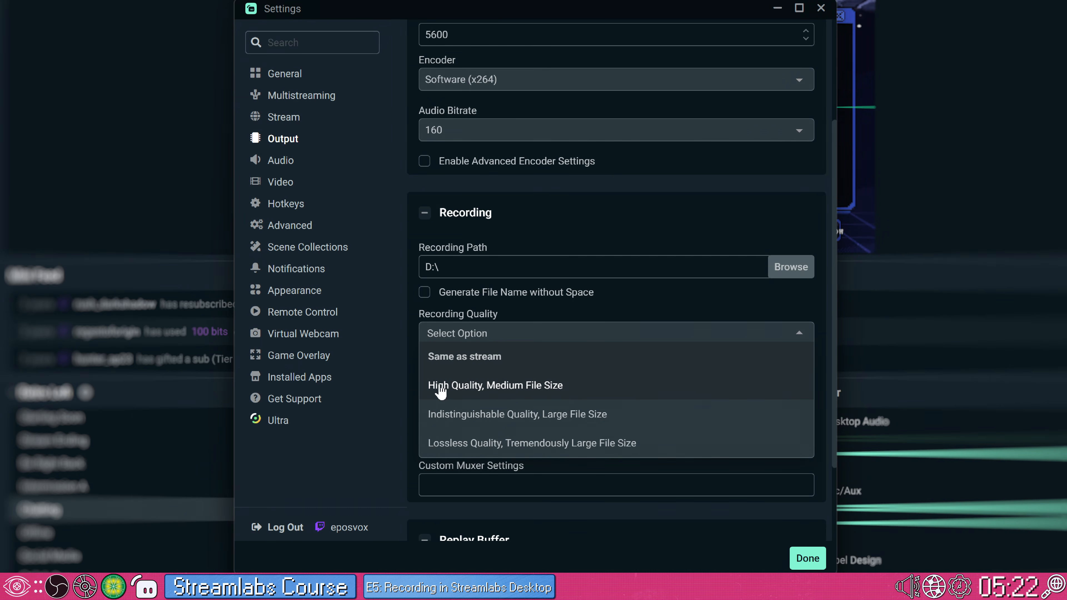
click(523, 391)
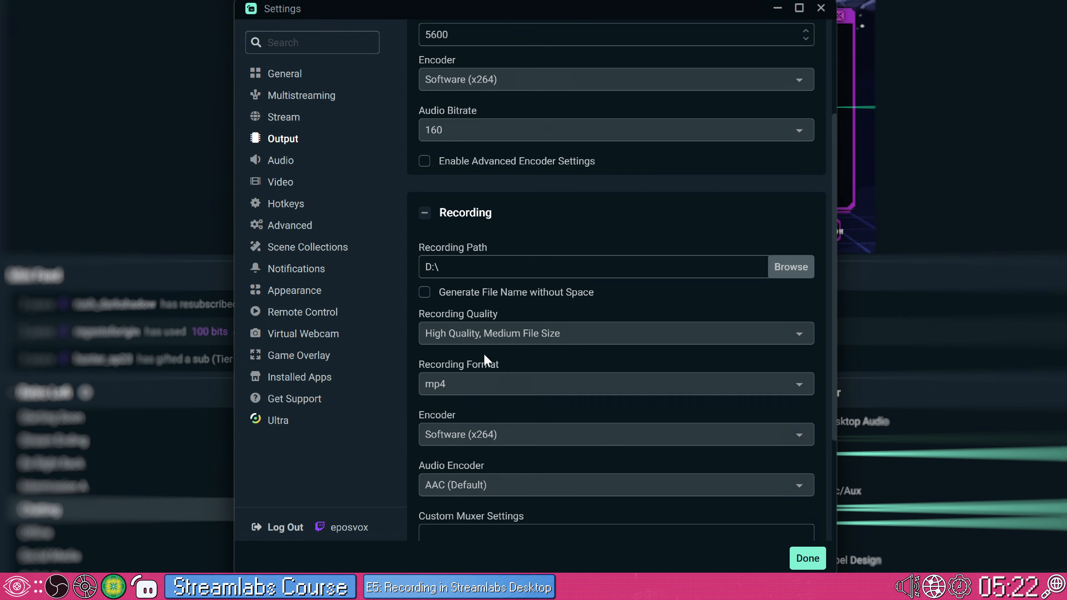
click(483, 436)
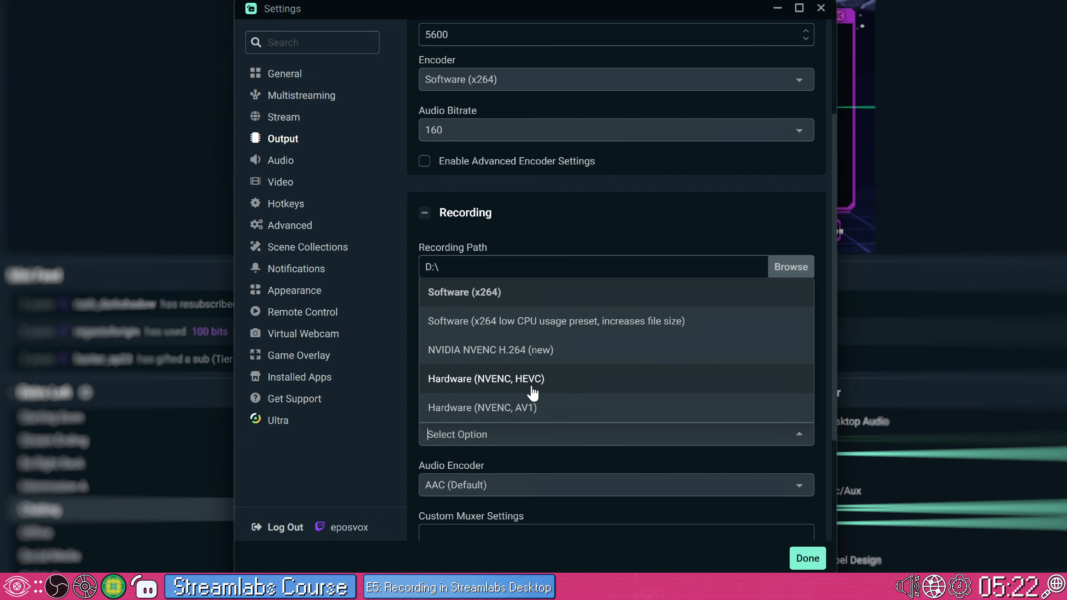
click(546, 388)
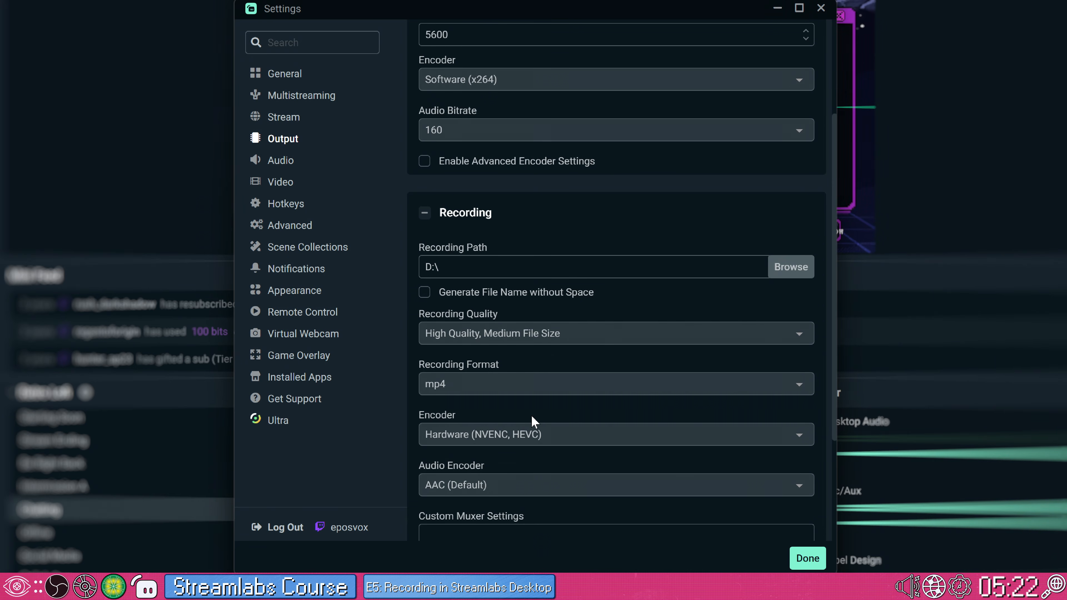
click(529, 433)
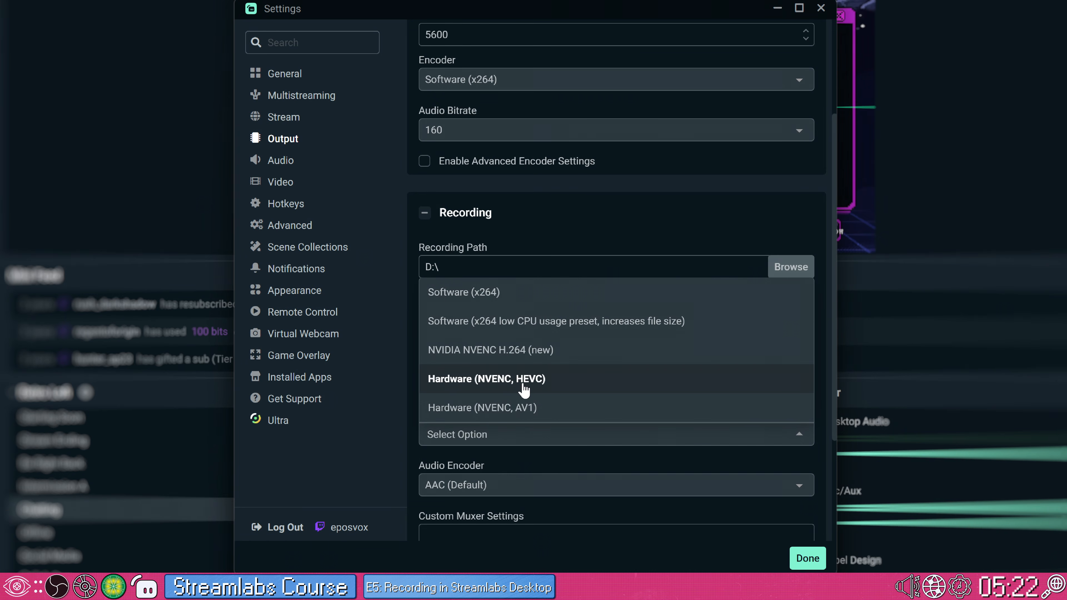
click(520, 382)
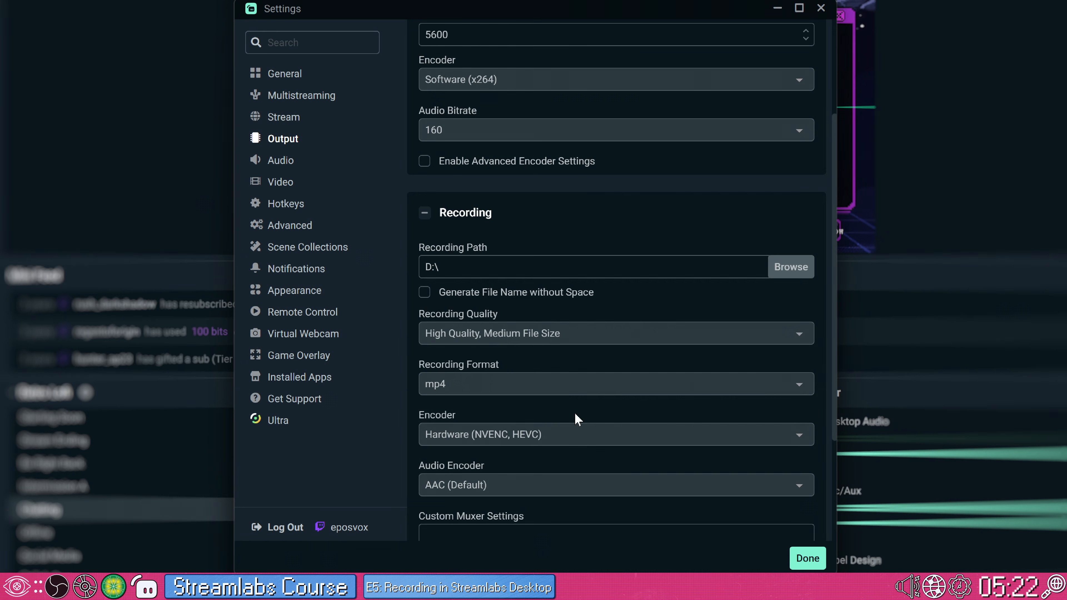
click(524, 440)
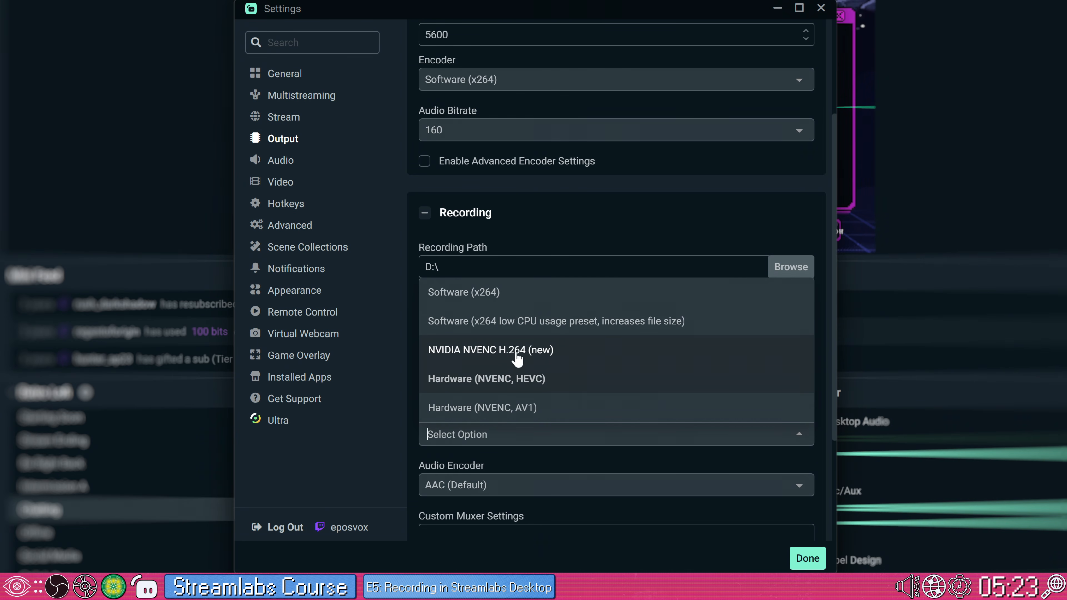
click(524, 391)
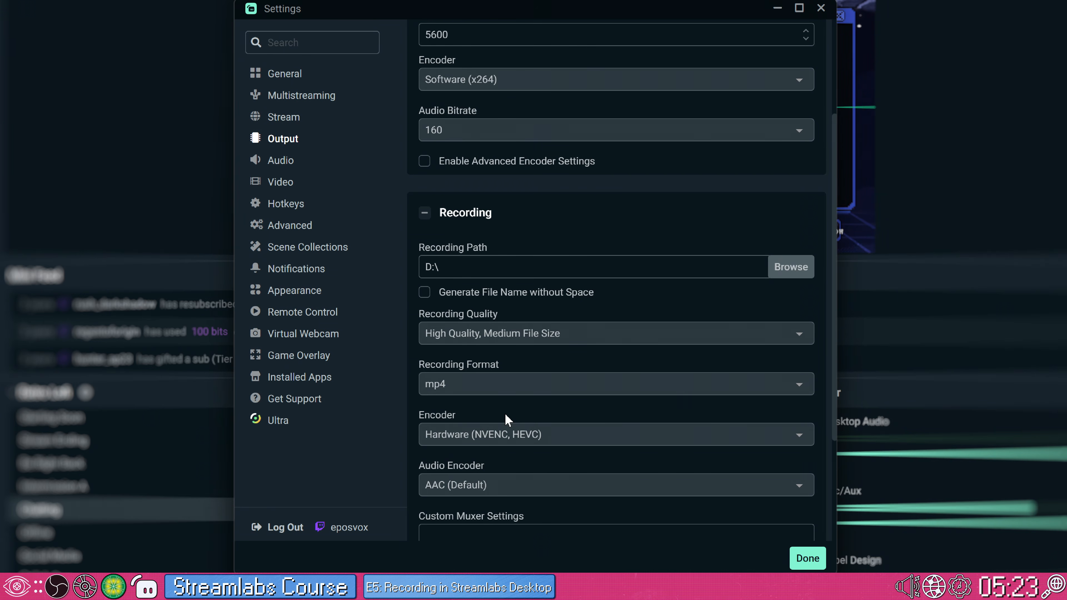
Set the recording quality to Indistinguishable Quality, Large File Size
click(508, 332)
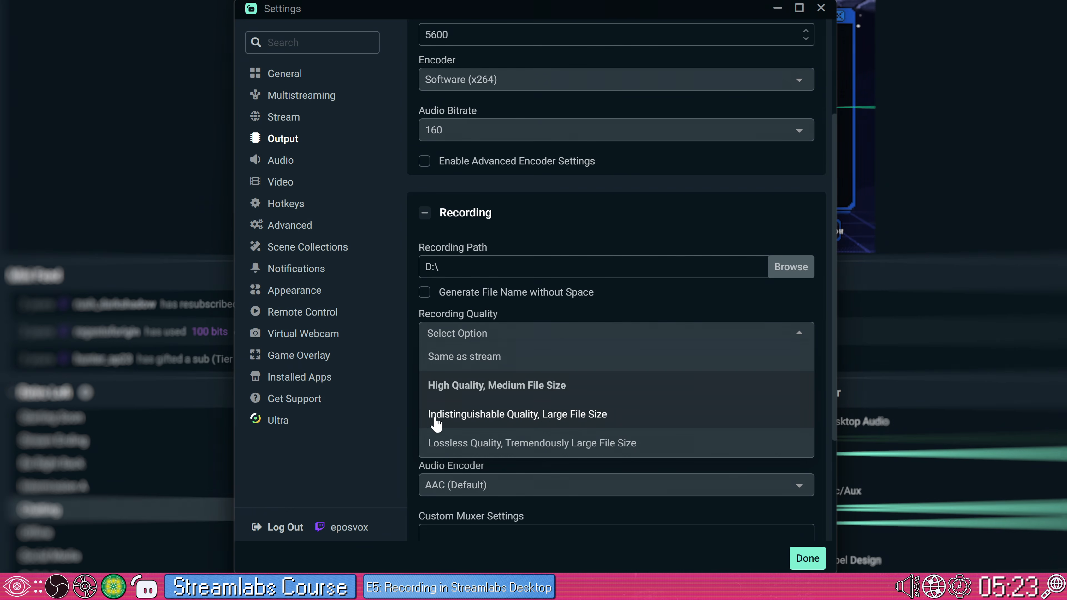
click(559, 424)
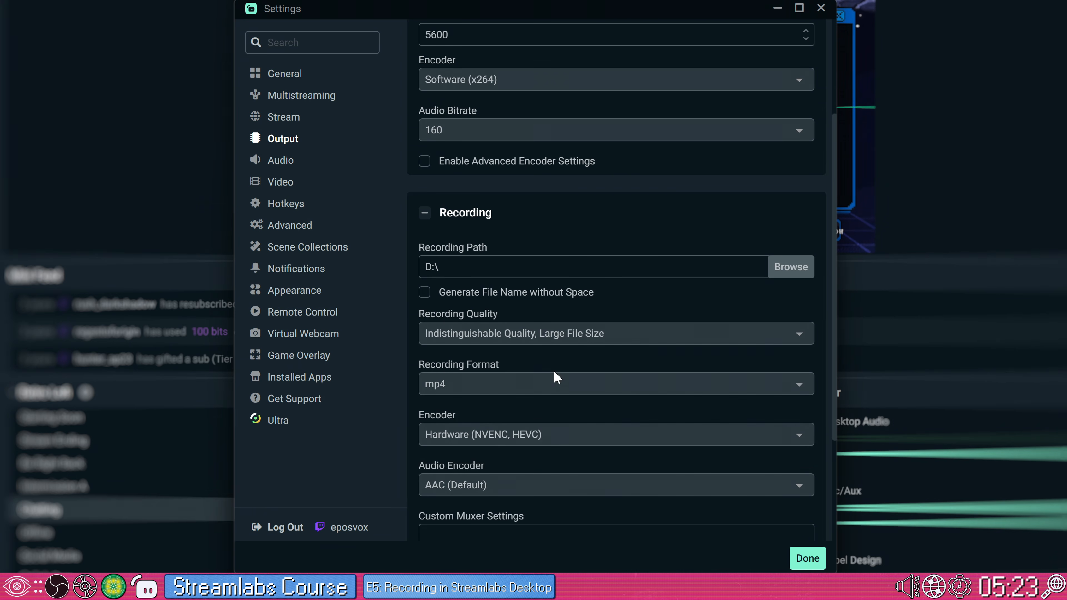
click(534, 343)
click(545, 415)
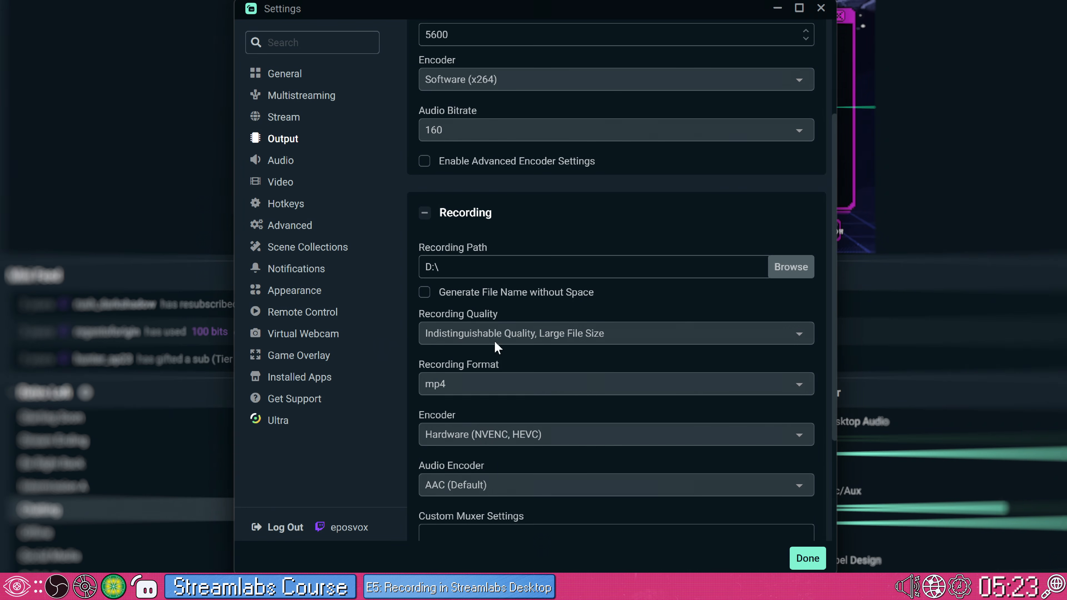
click(523, 334)
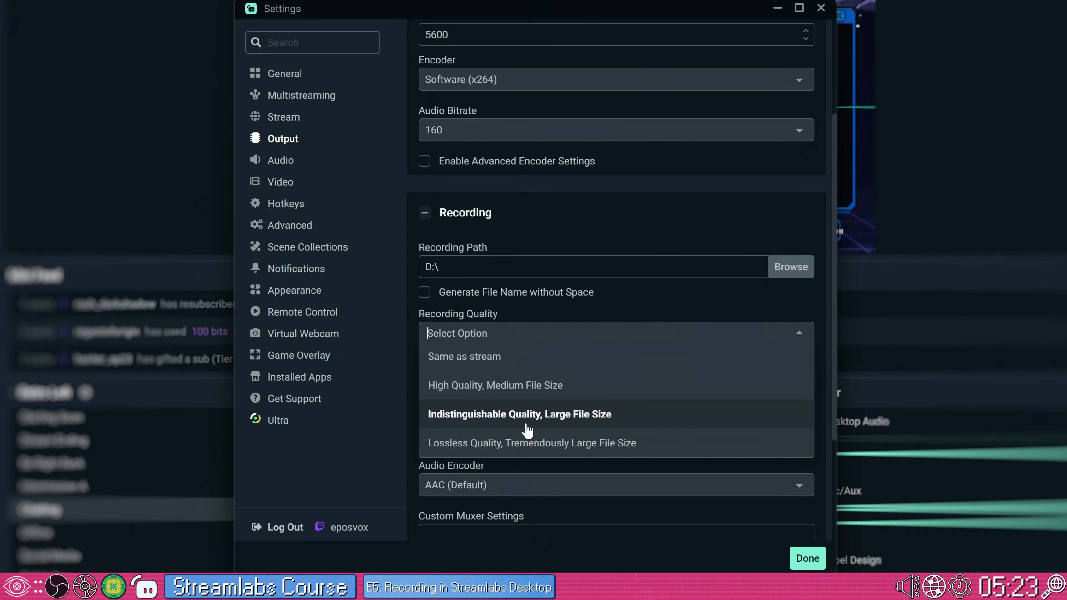
click(497, 414)
Set the recording format to mkv, keeping Hardware (NVENC, HEVC) as the recording encoder
click(506, 484)
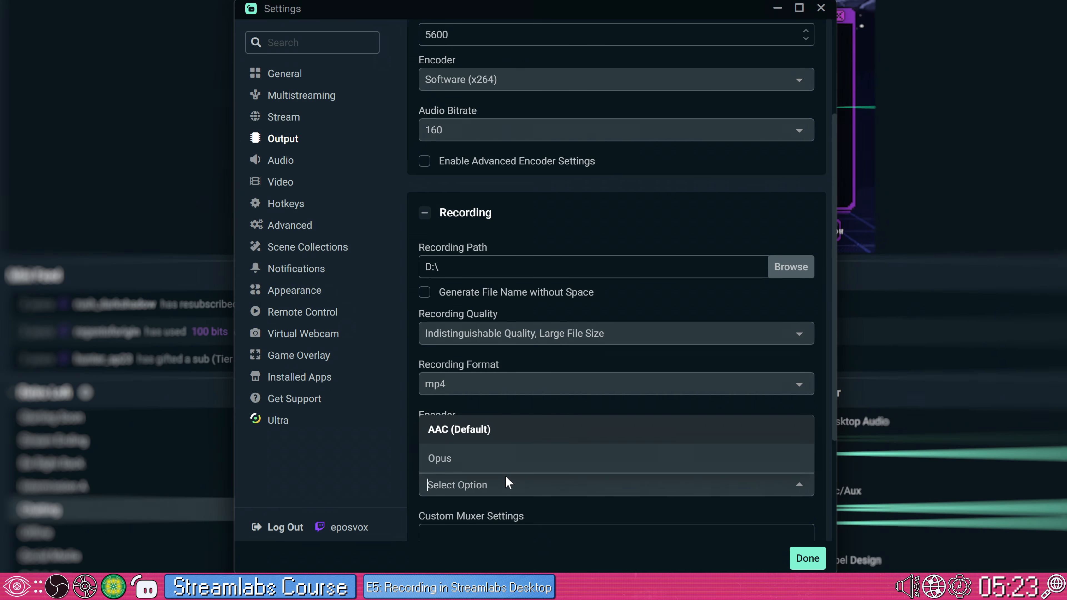
click(547, 434)
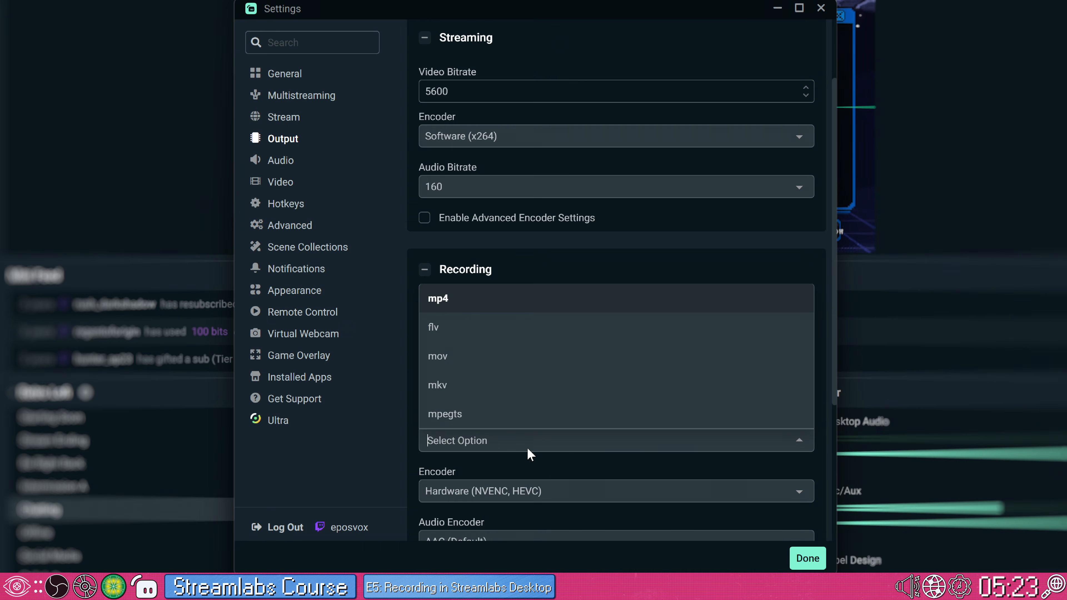
click(521, 395)
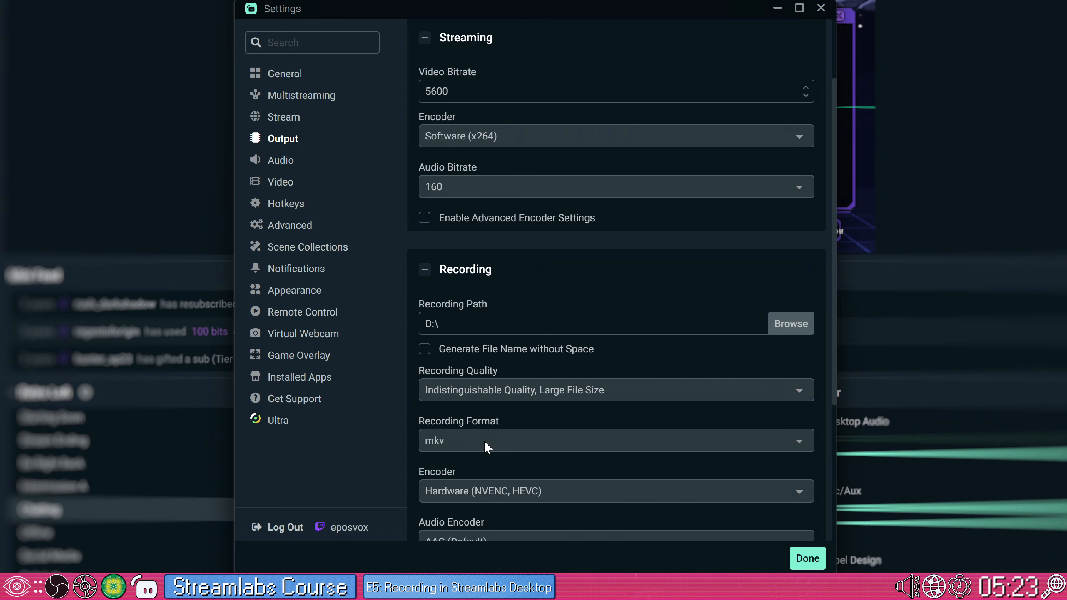
click(538, 492)
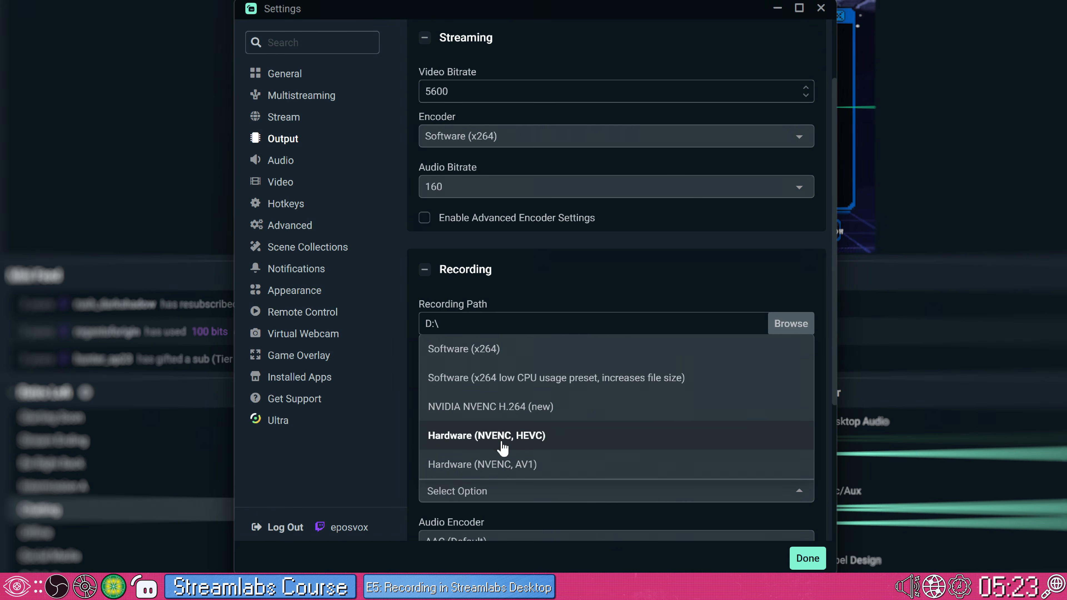
click(588, 434)
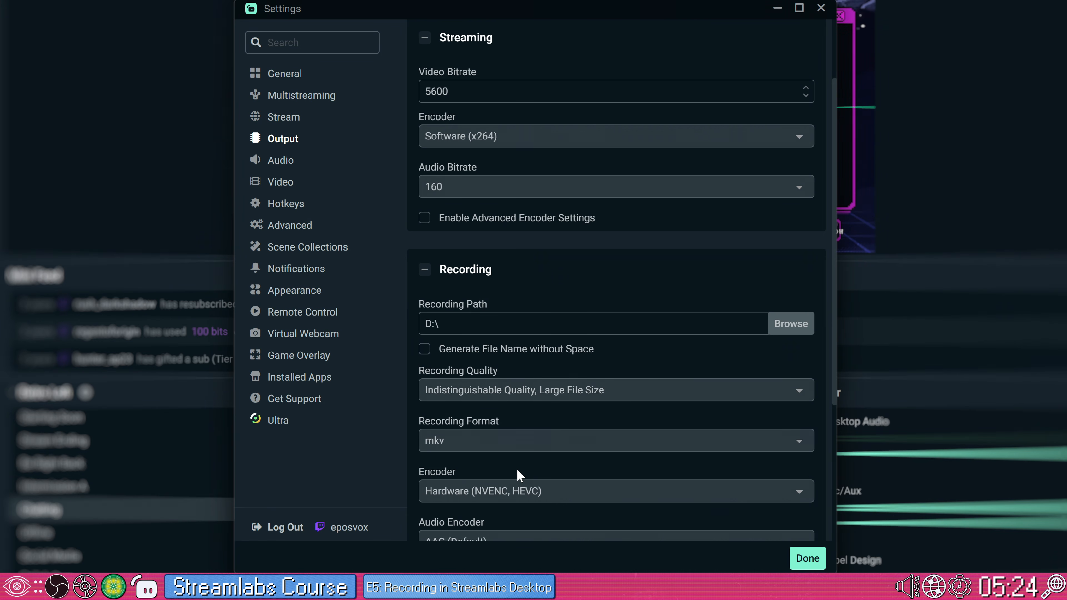
Change the recording format to mp4 and back to mkv
click(477, 437)
click(508, 310)
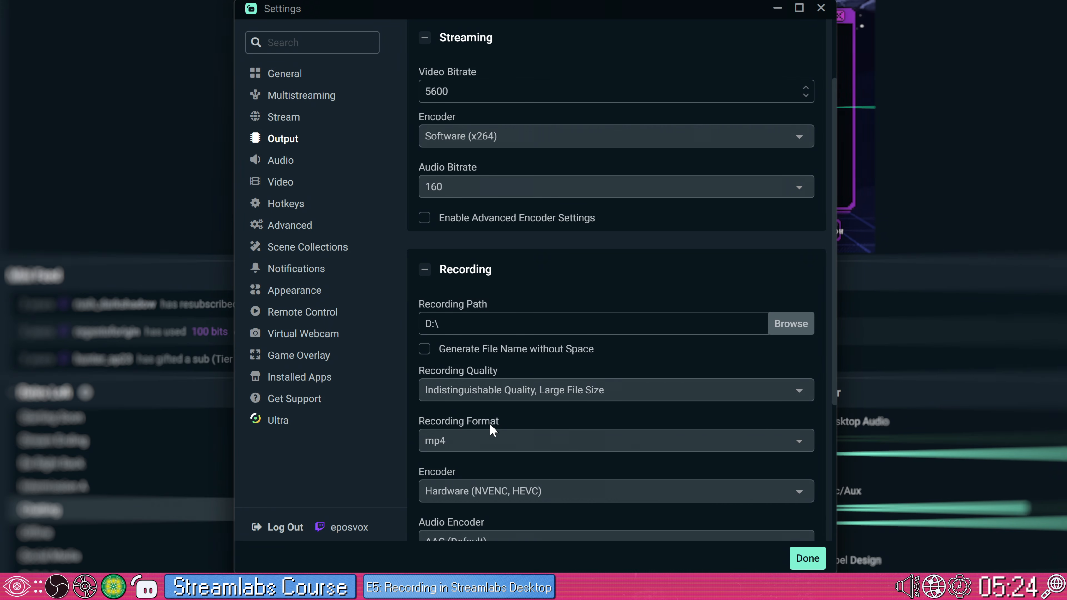
click(491, 433)
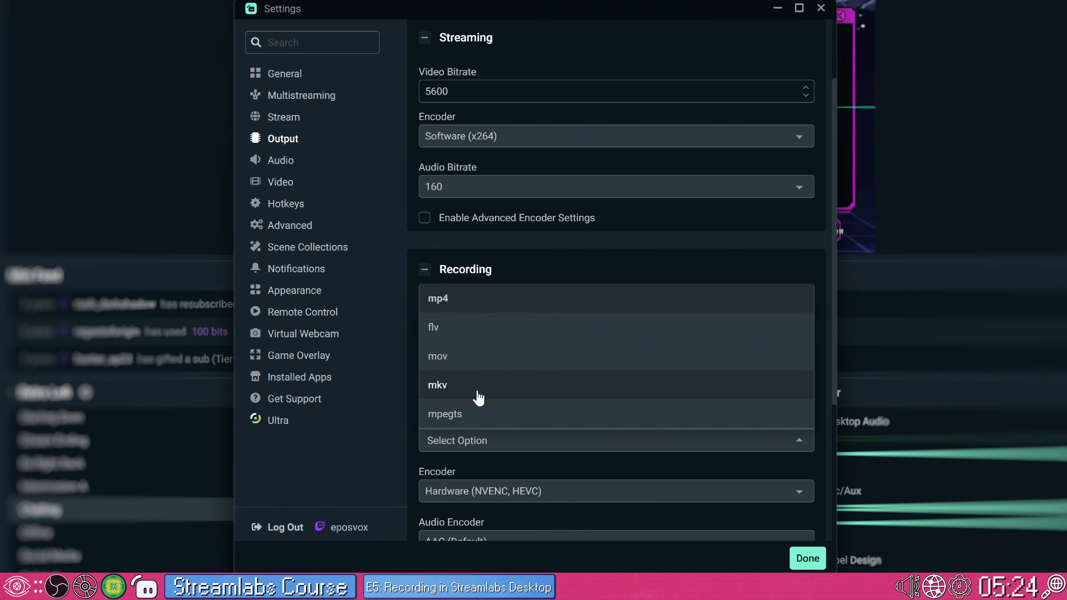
click(476, 385)
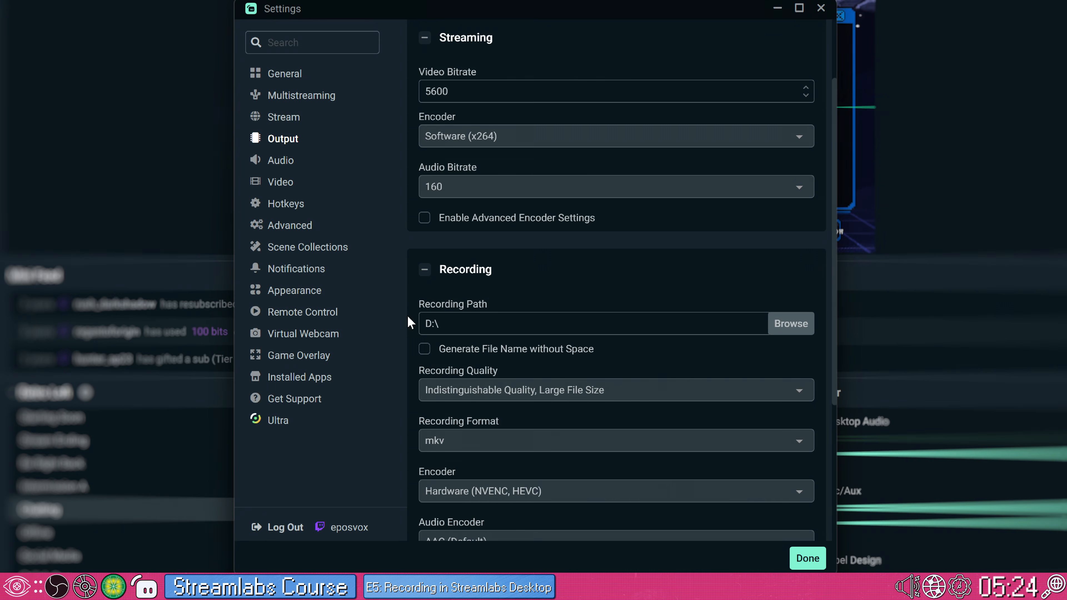
Set the replay buffer's maximum replay time to 30 seconds and open the hotkey settings
scroll(452, 386, down, 1)
scroll(414, 391, down, 4)
scroll(416, 402, down, 3)
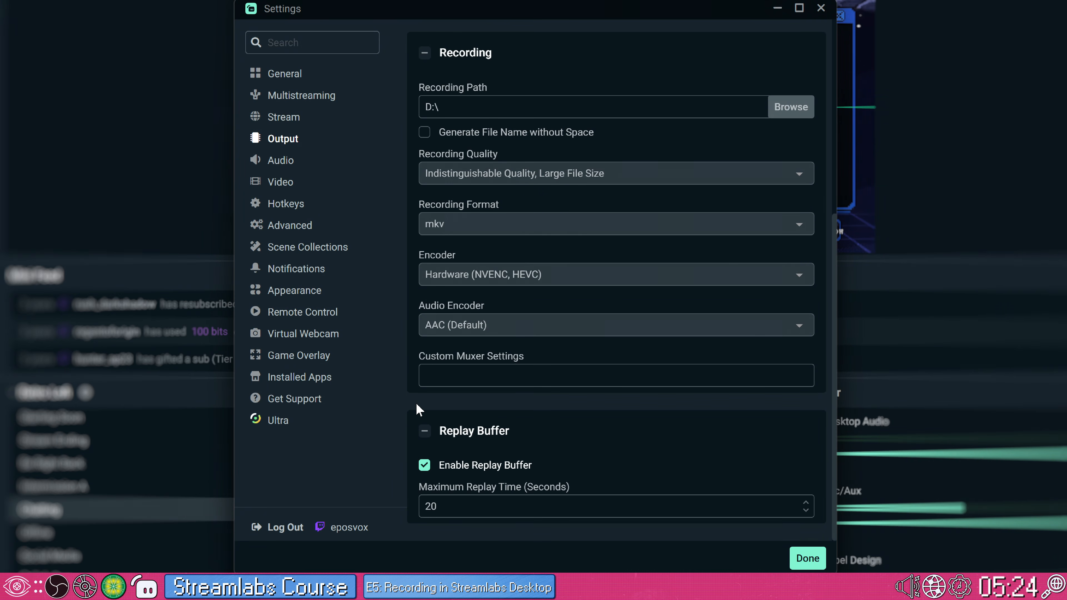
scroll(444, 404, up, 5)
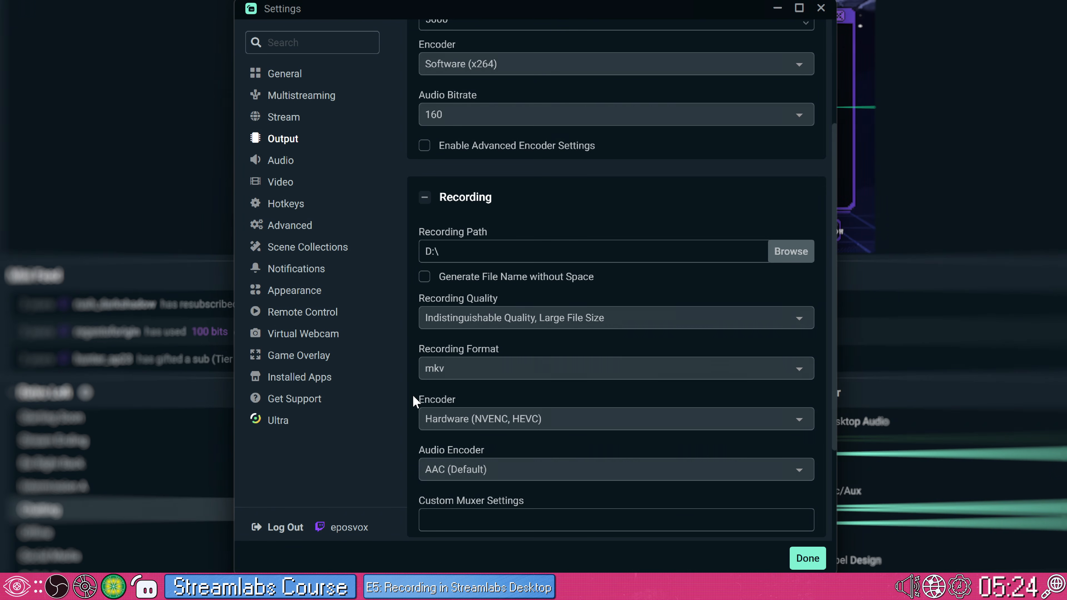
scroll(412, 395, down, 3)
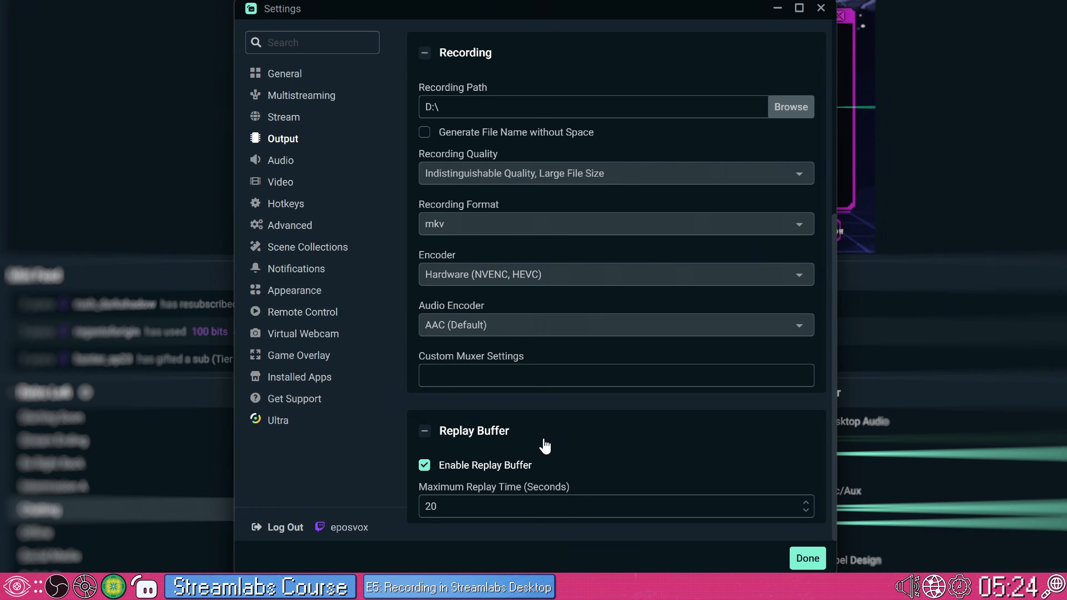
scroll(621, 366, up, 2)
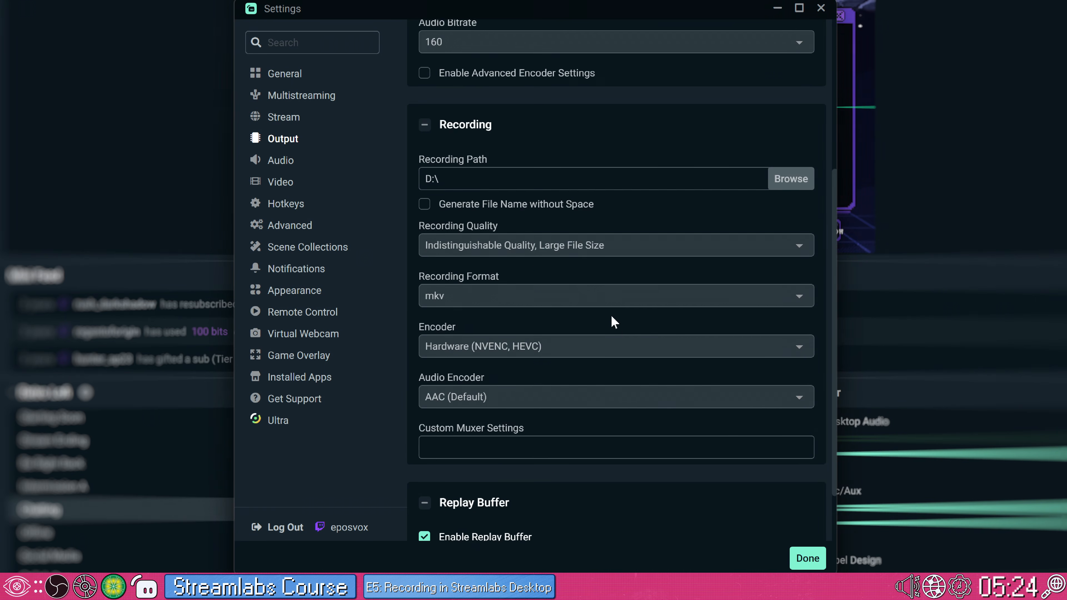
scroll(601, 391, down, 2)
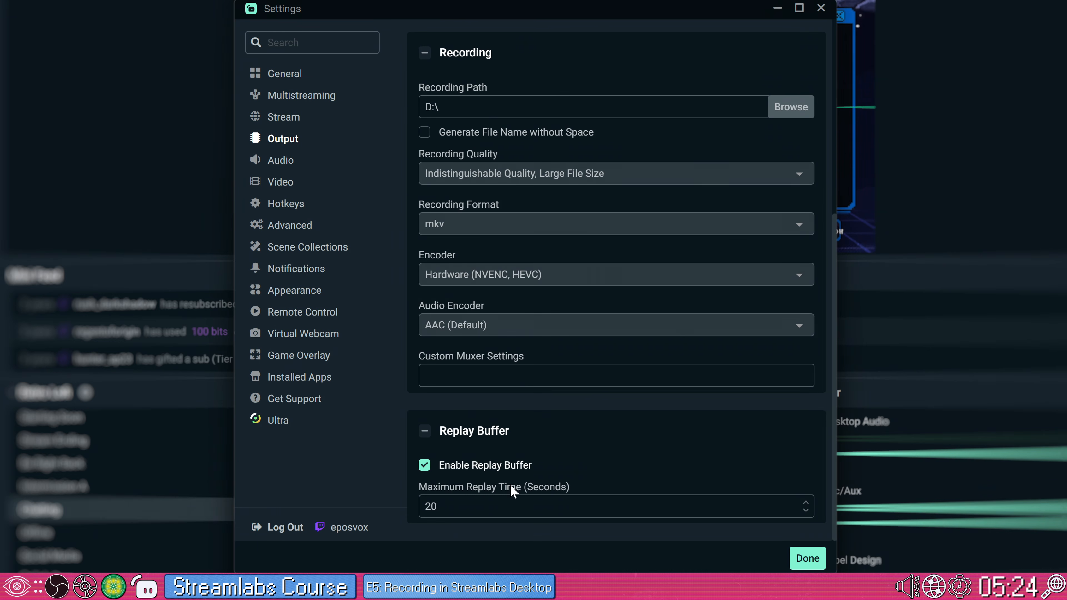
drag(452, 506, 417, 507)
text(30)
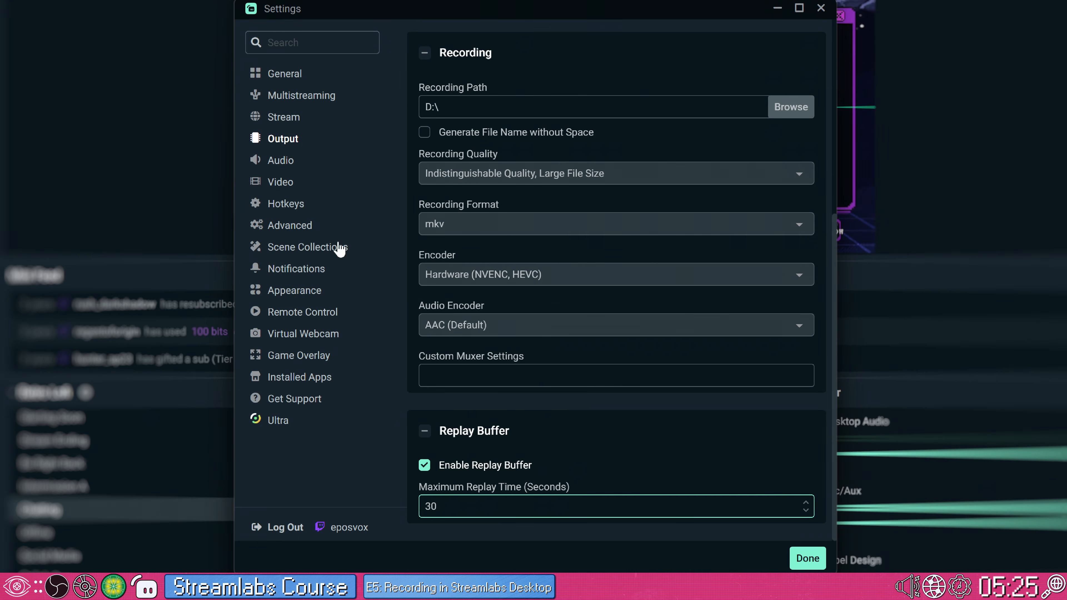
click(357, 206)
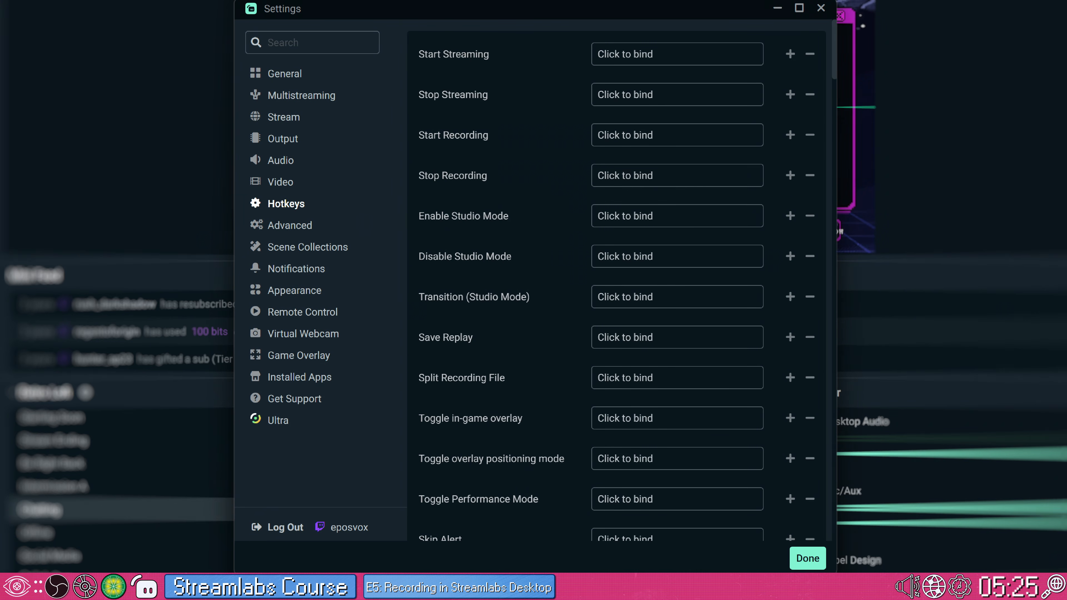
Return to the output settings in Advanced output mode and enable Look-ahead for the streaming encoder
click(281, 142)
scroll(576, 441, down, 6)
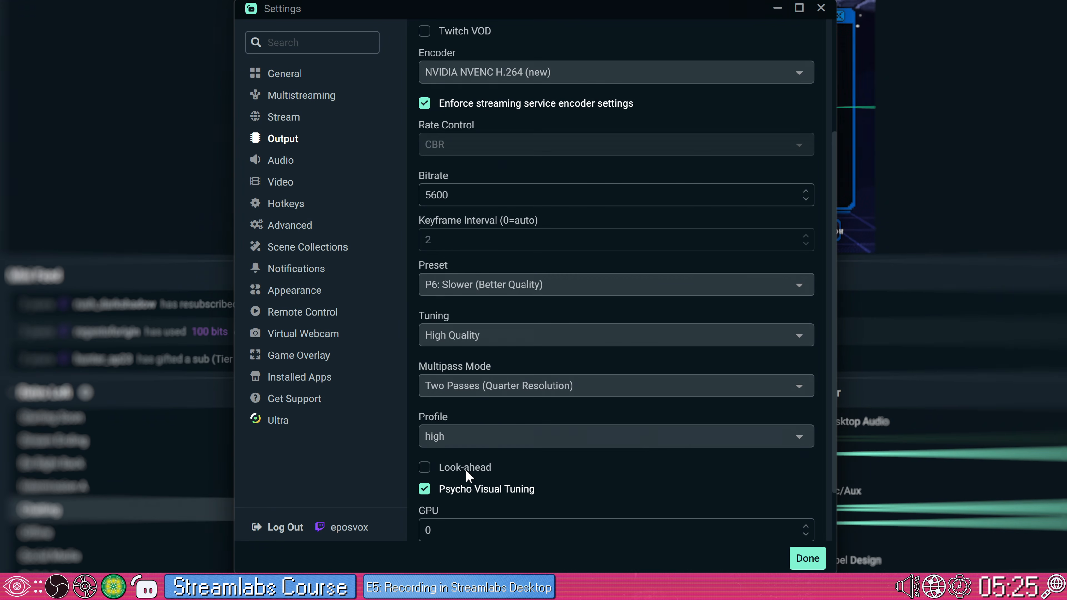
click(468, 470)
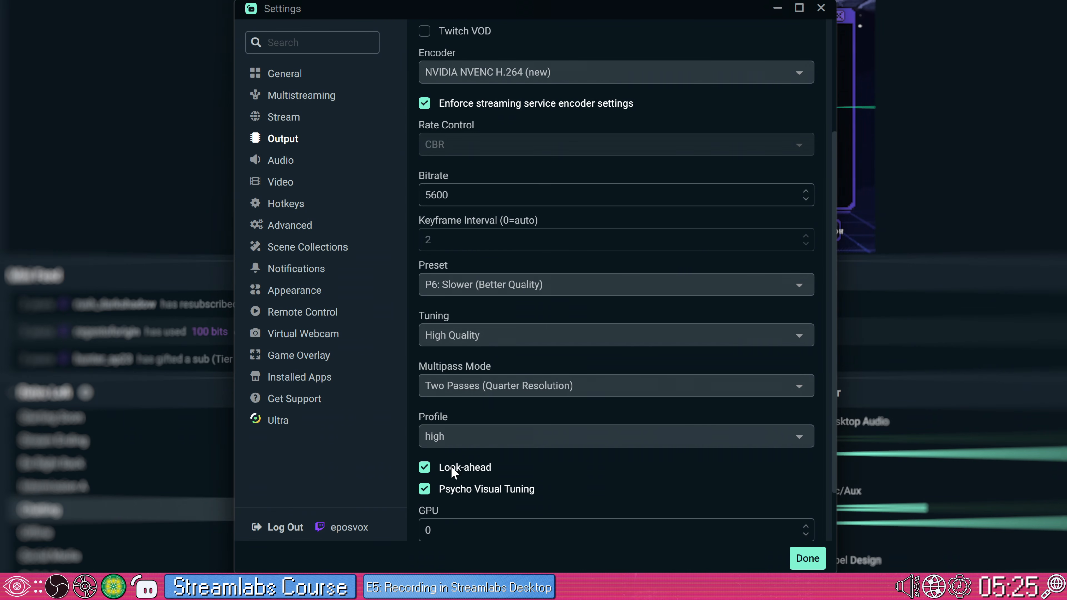
Set the encoder in the advanced recording settings to NVIDIA NVENC HEVC (new)
scroll(531, 488, down, 2)
scroll(525, 483, up, 4)
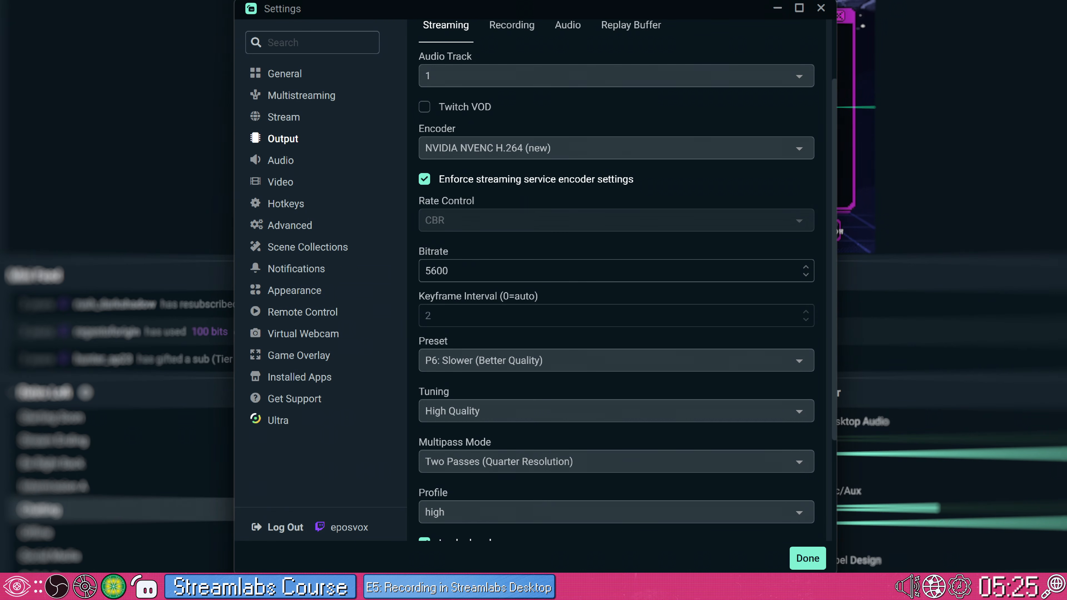
scroll(521, 482, up, 2)
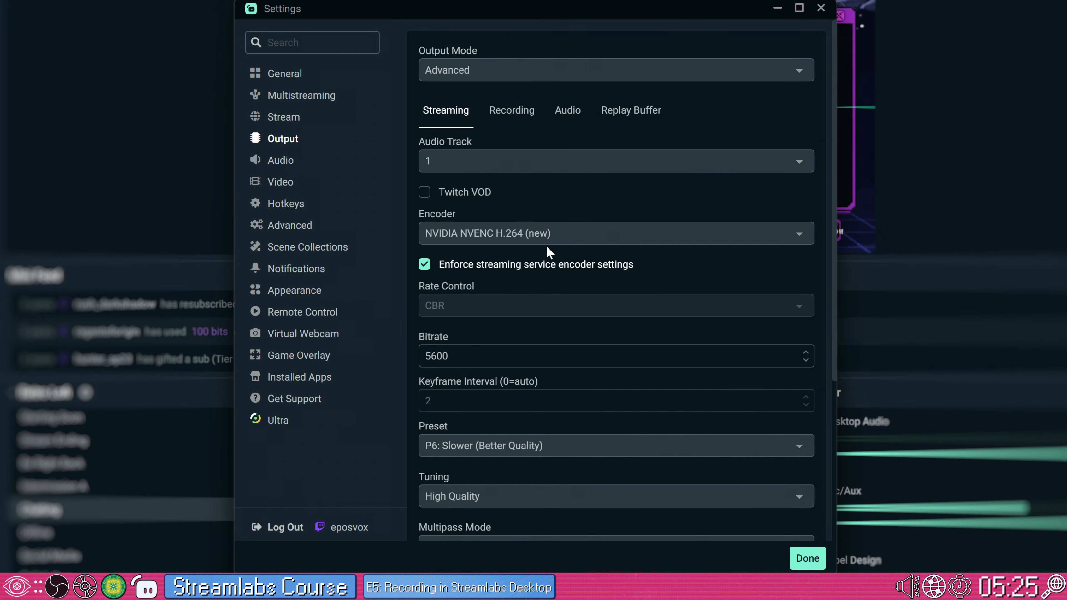
click(512, 111)
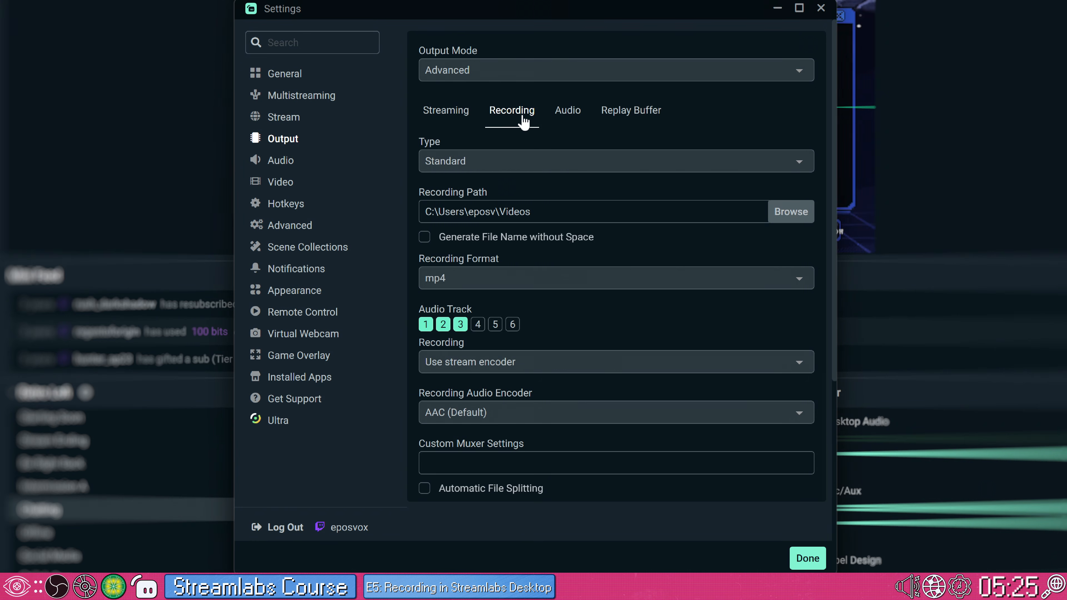
click(529, 370)
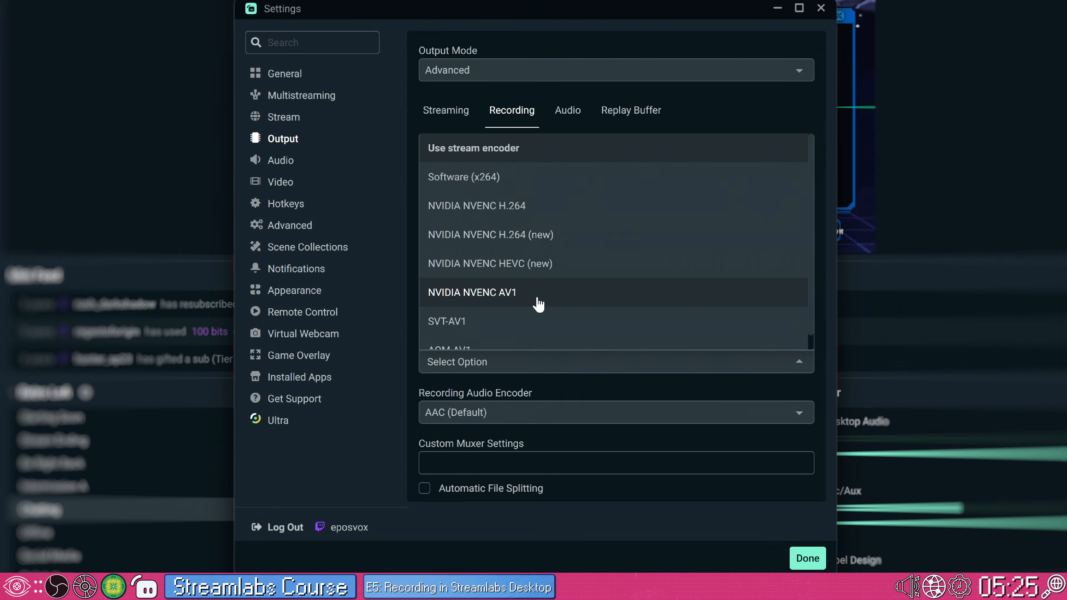
scroll(535, 286, down, 1)
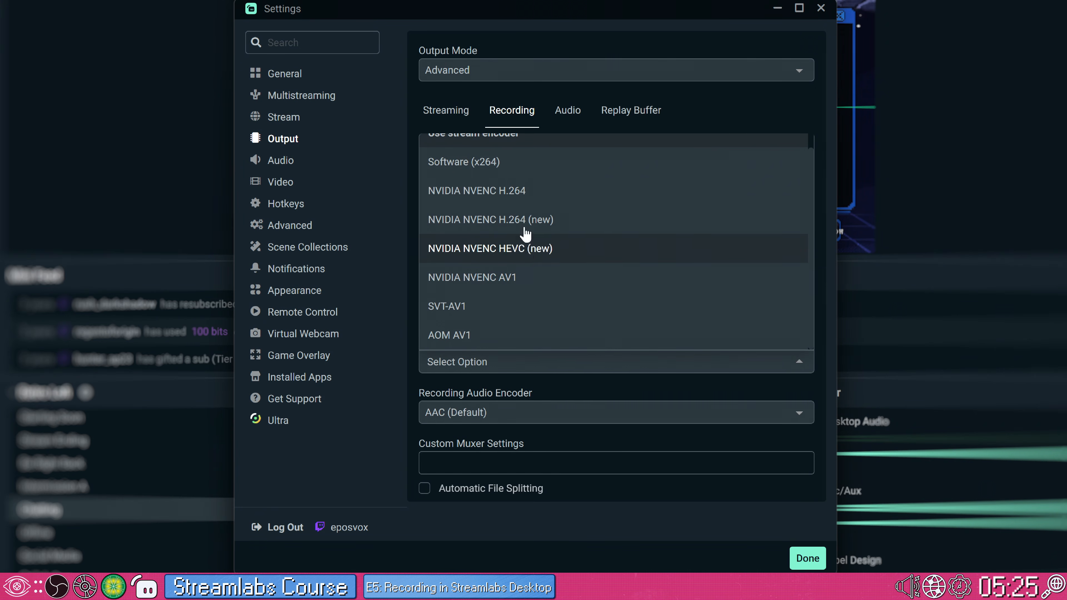
click(550, 250)
Set the recording rate control to CQP and select the CQ Level value
scroll(550, 252, down, 3)
scroll(617, 277, down, 2)
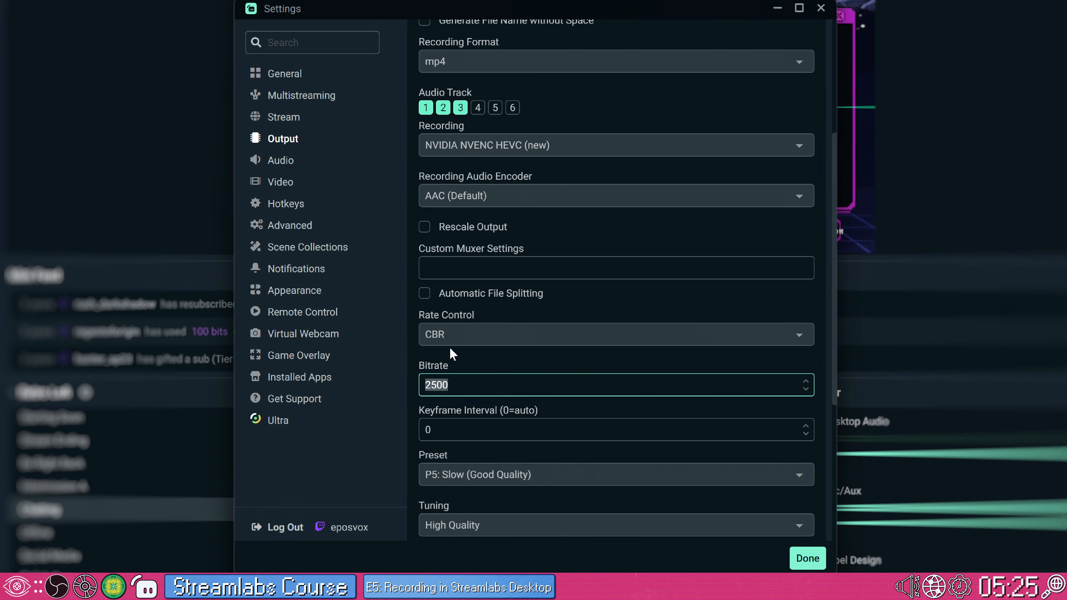
click(449, 339)
click(541, 320)
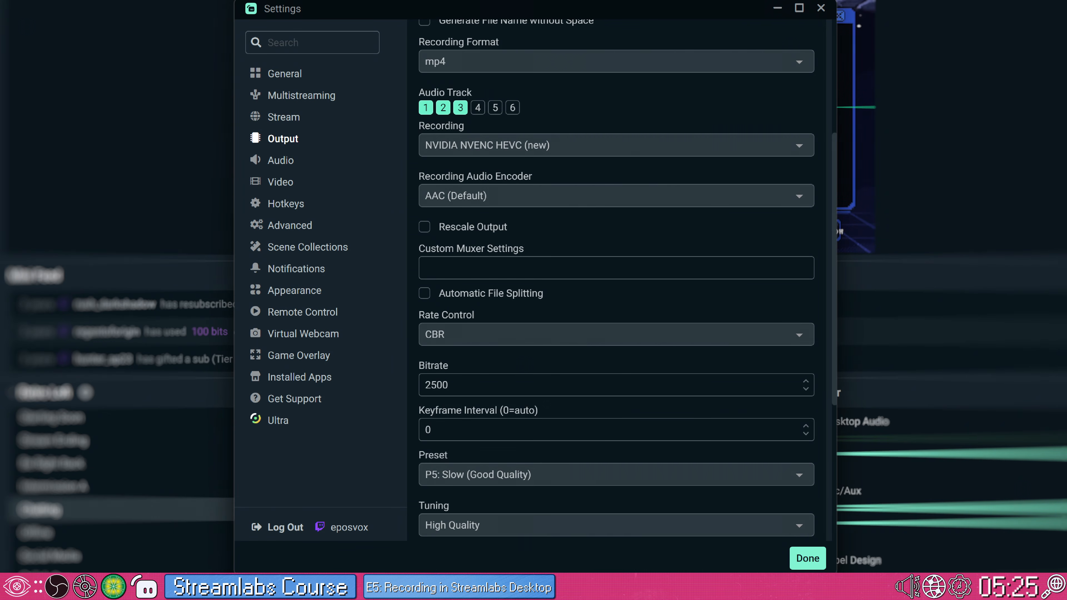
click(452, 336)
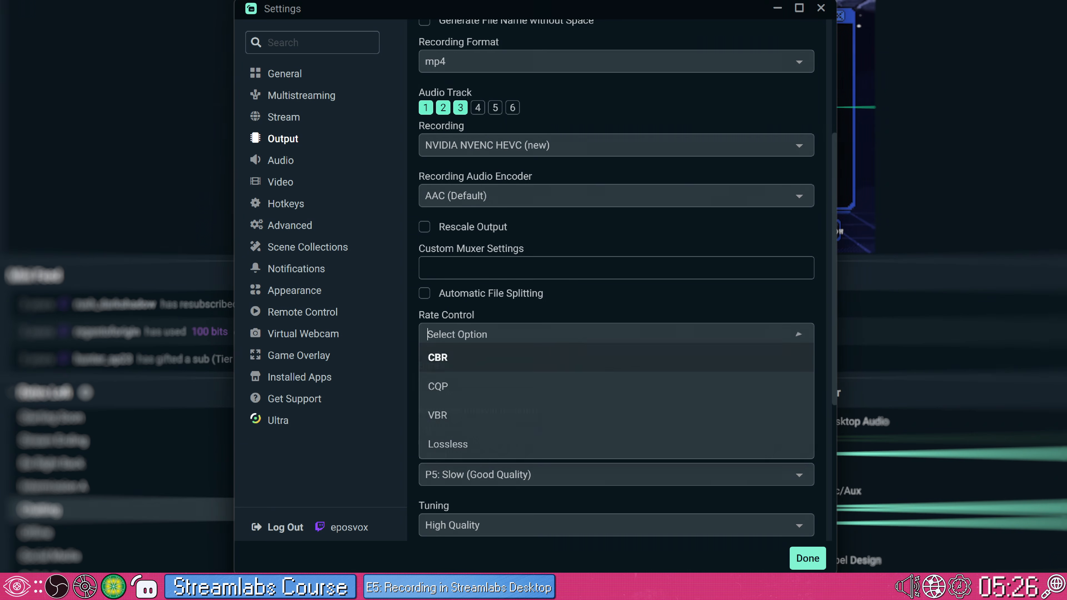
click(459, 389)
click(433, 385)
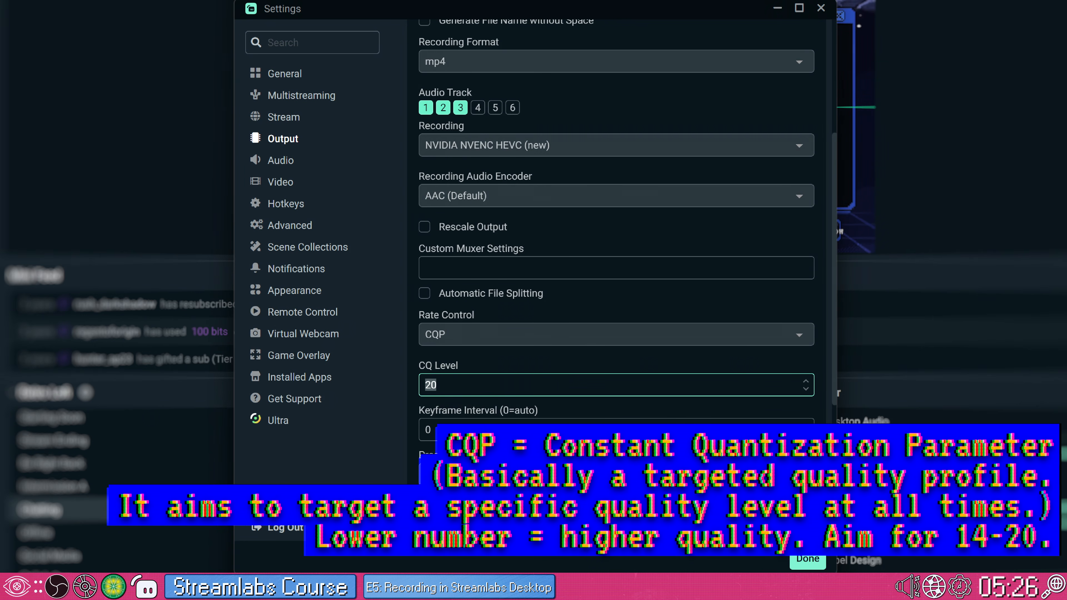
Set the recording keyframe interval to 1 and the preset to P3: Fast (Low Quality)
scroll(417, 472, down, 3)
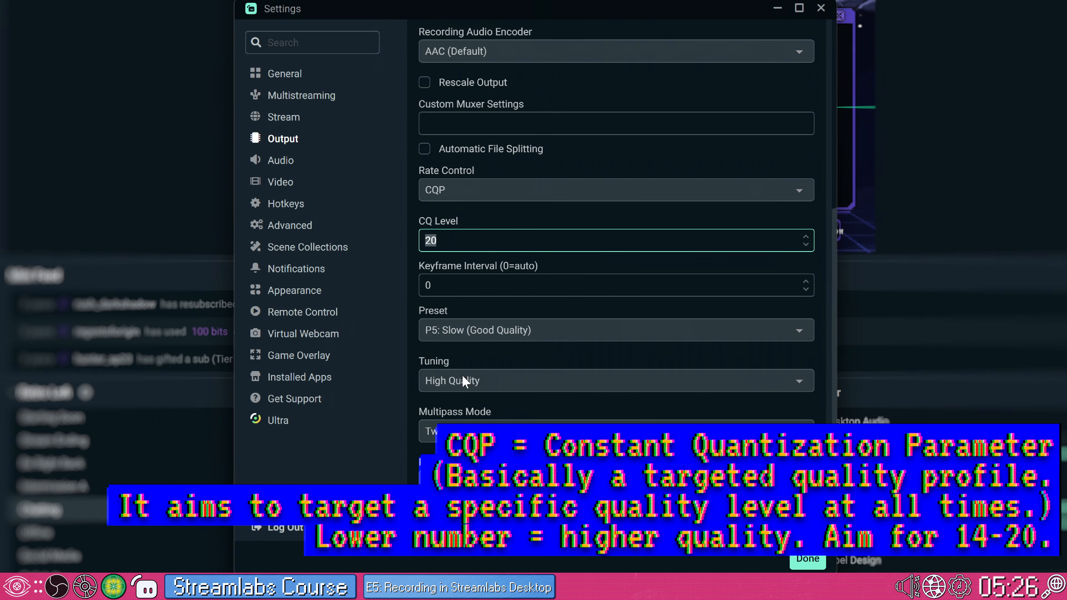
scroll(464, 382, up, 1)
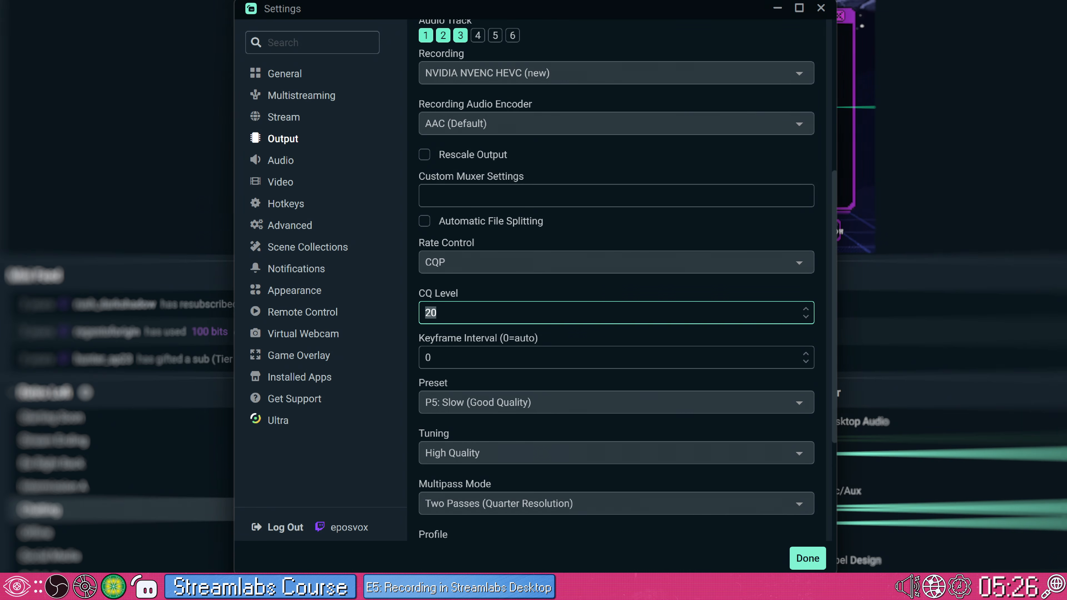
key(Tab)
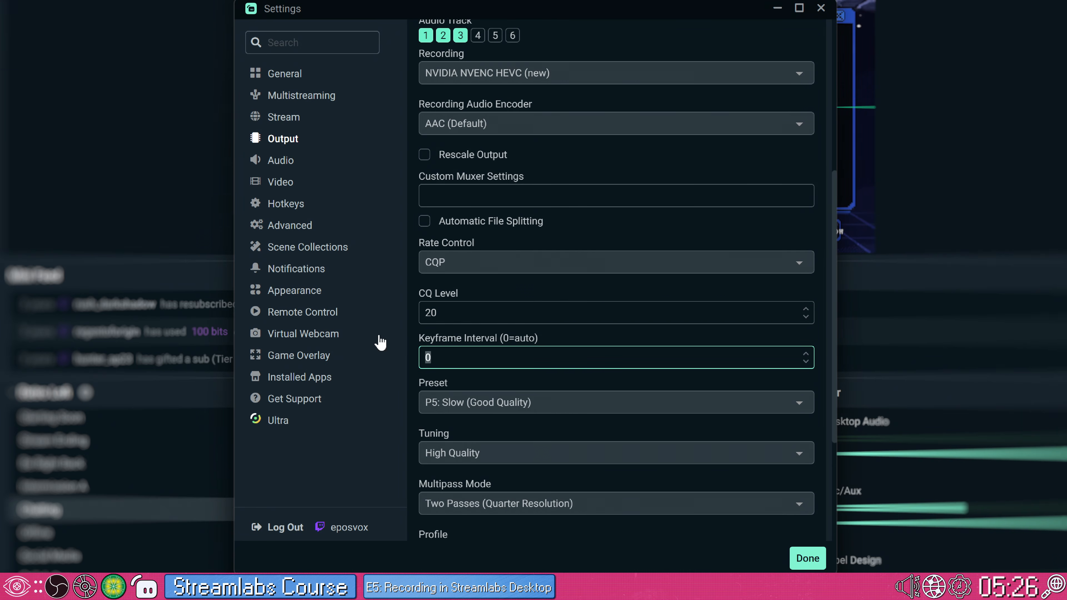
text(1)
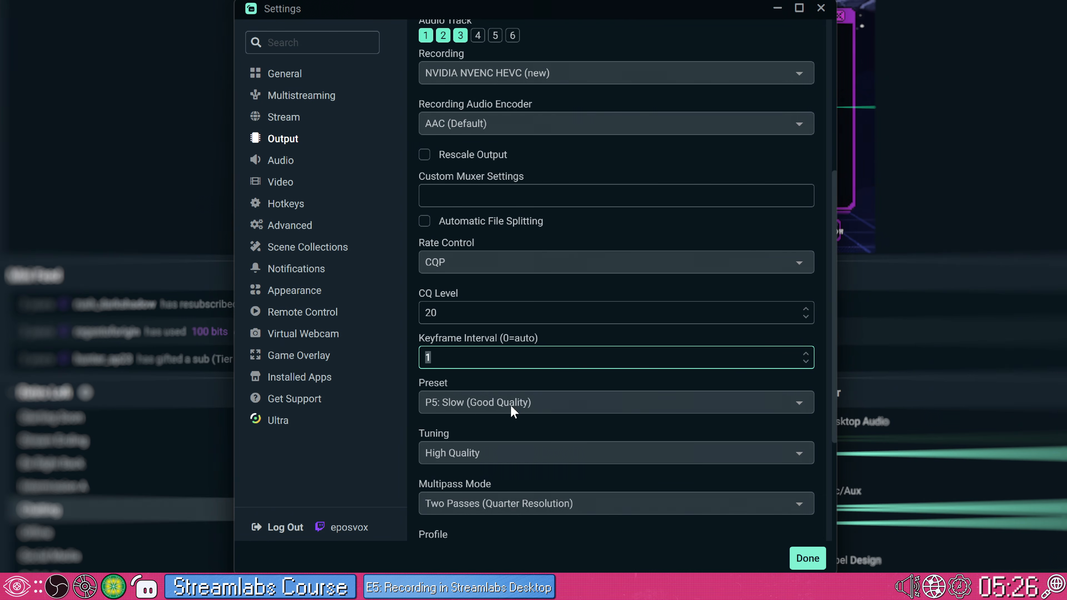
click(497, 399)
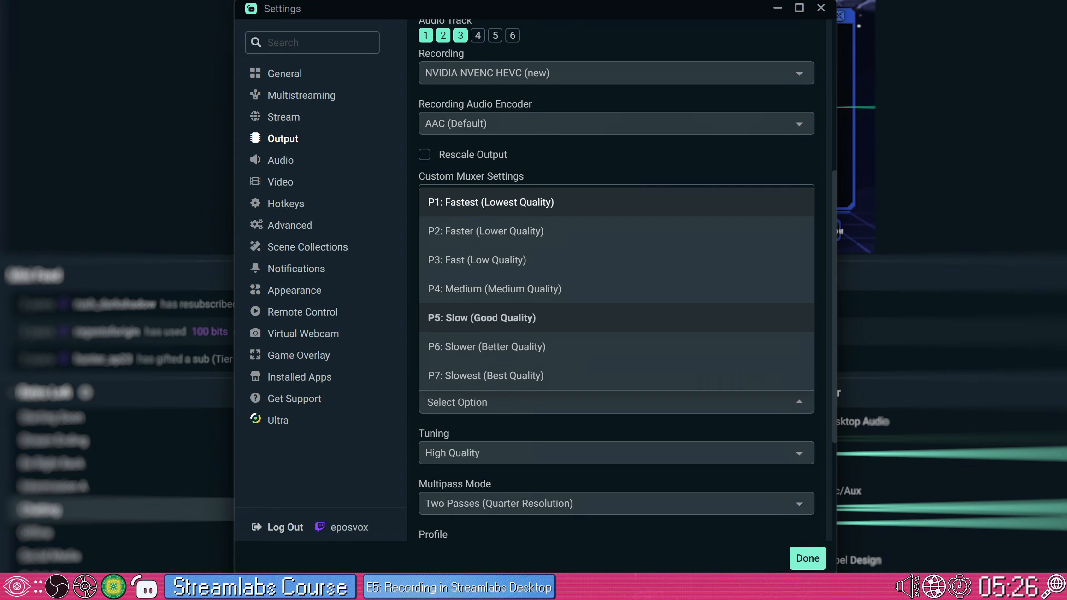
click(515, 264)
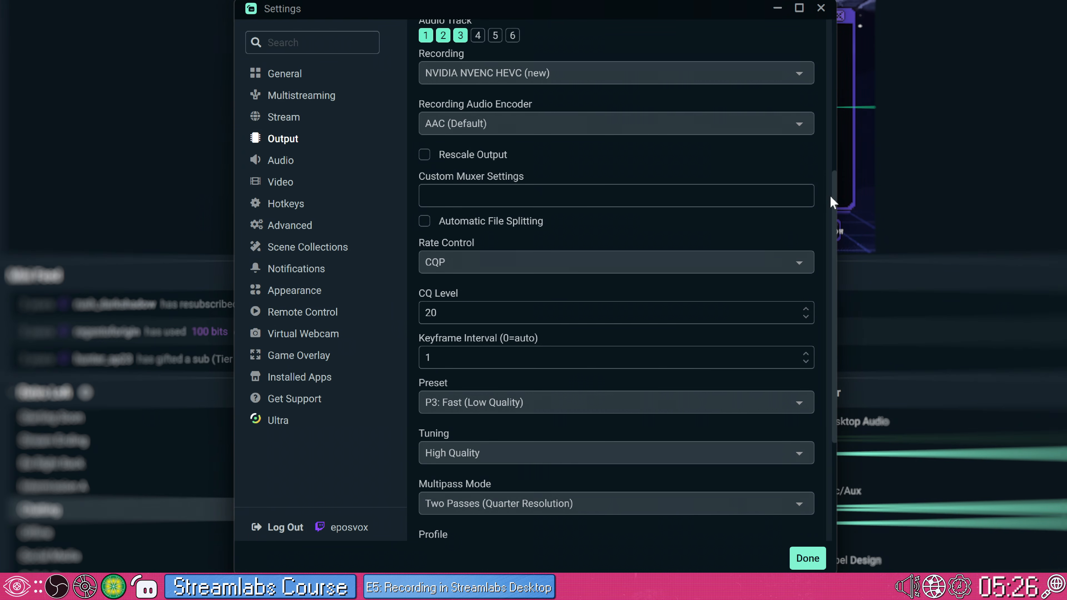
Check the tuning options, keeping High Quality, and set the recording Multipass Mode to Single Pass
drag(834, 194, 825, 225)
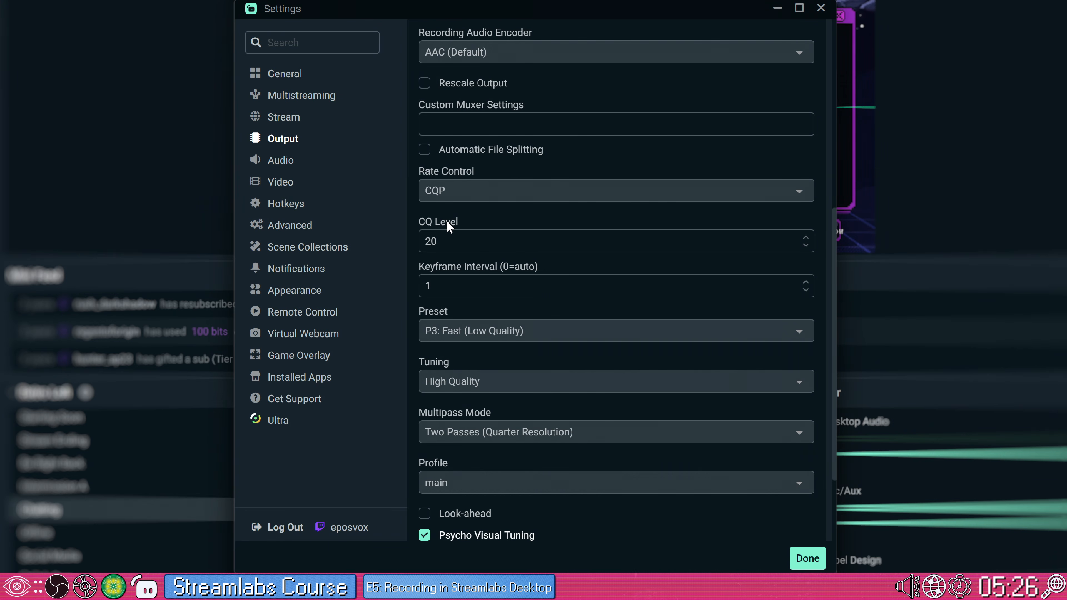
click(445, 381)
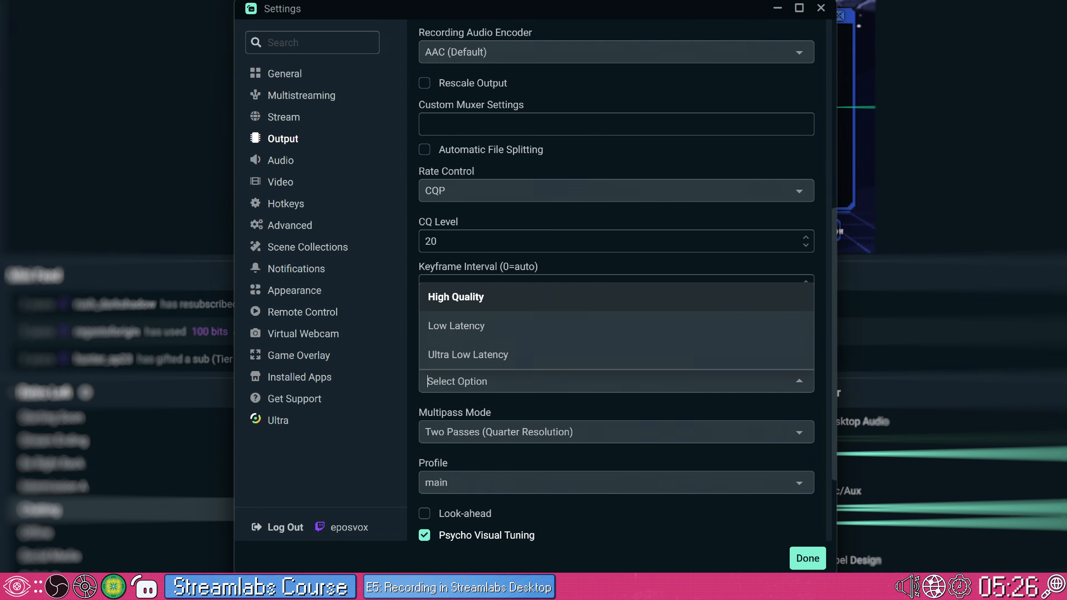
click(446, 397)
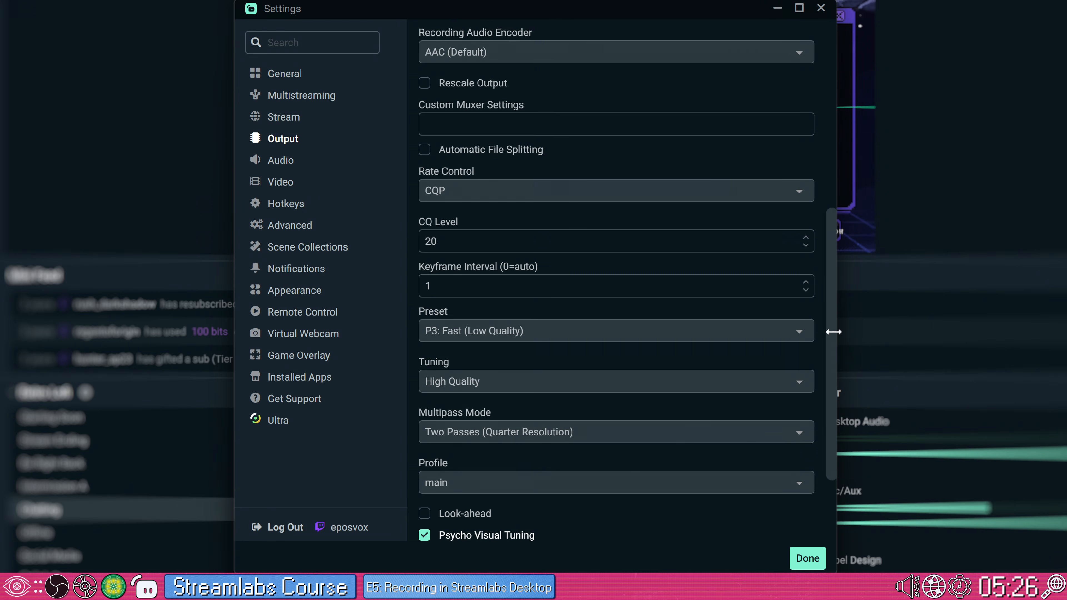
drag(831, 362, 823, 412)
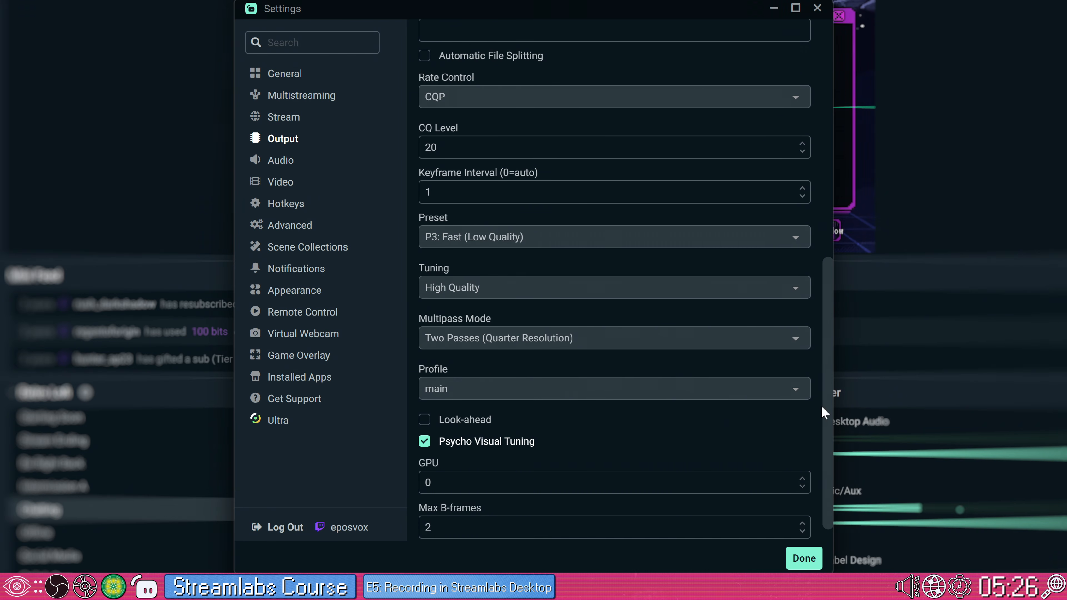
click(502, 343)
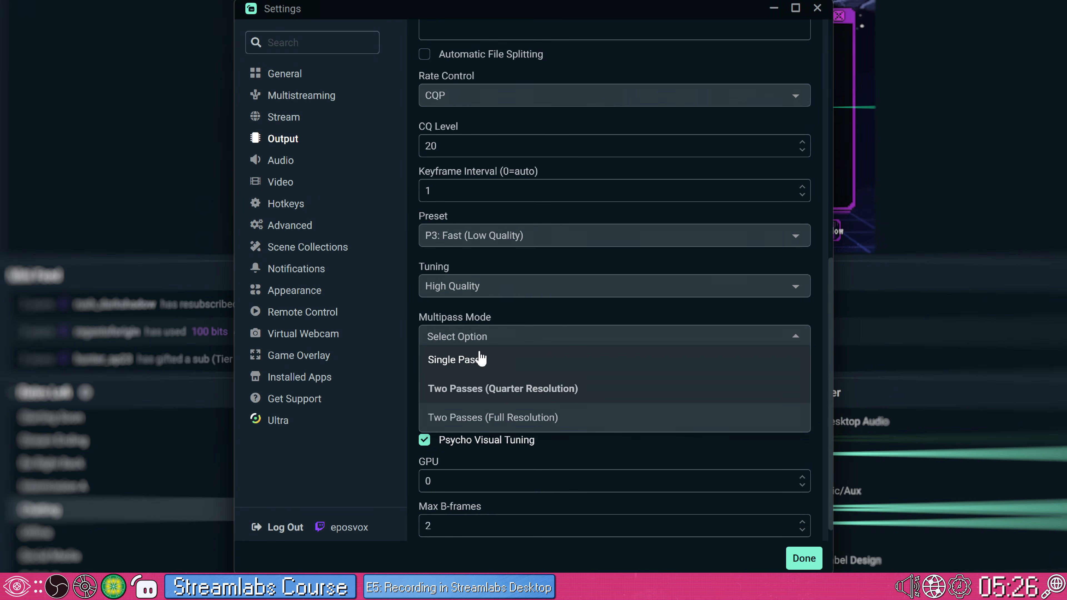
click(470, 366)
Toggle Look-ahead on and back off, and disable Psycho Visual Tuning for the recording encoder
click(466, 387)
click(463, 419)
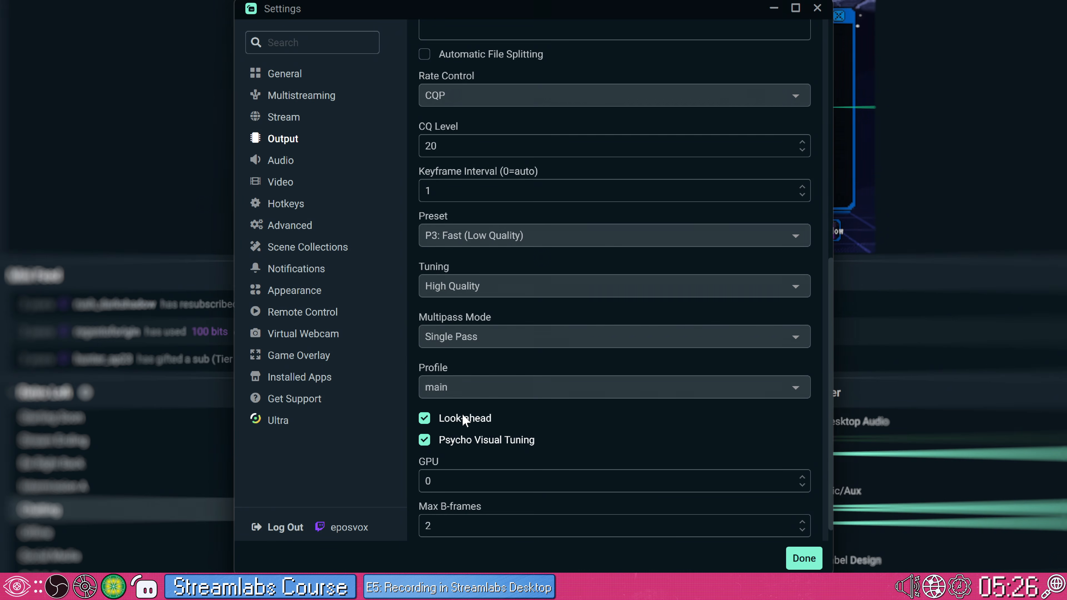
click(424, 439)
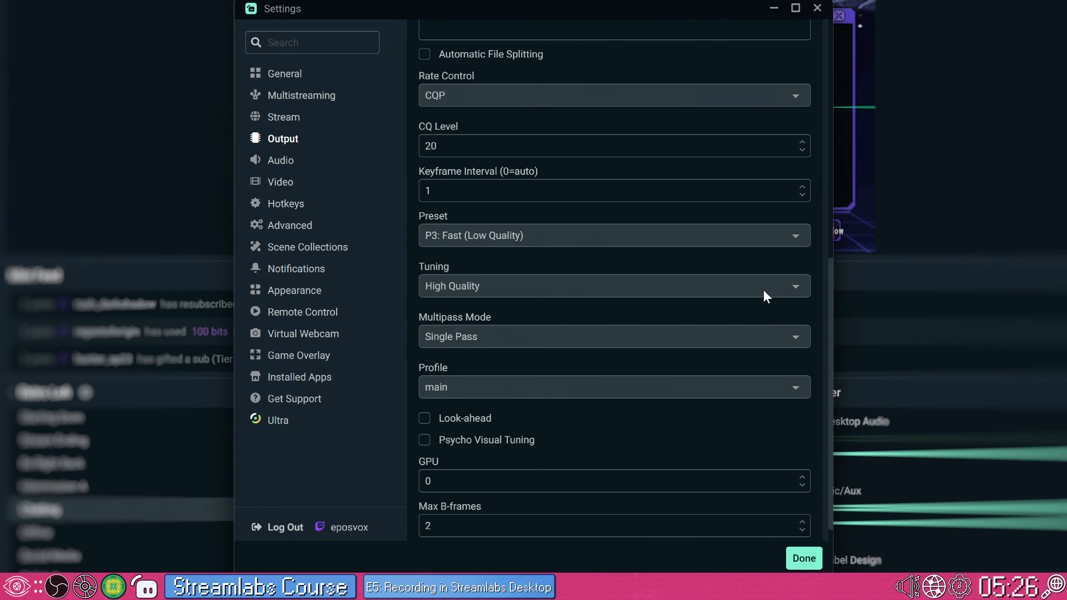
Review the advanced recording settings from the recording path through the encoder options to Max B-frames
drag(825, 301, 798, 218)
scroll(785, 189, up, 6)
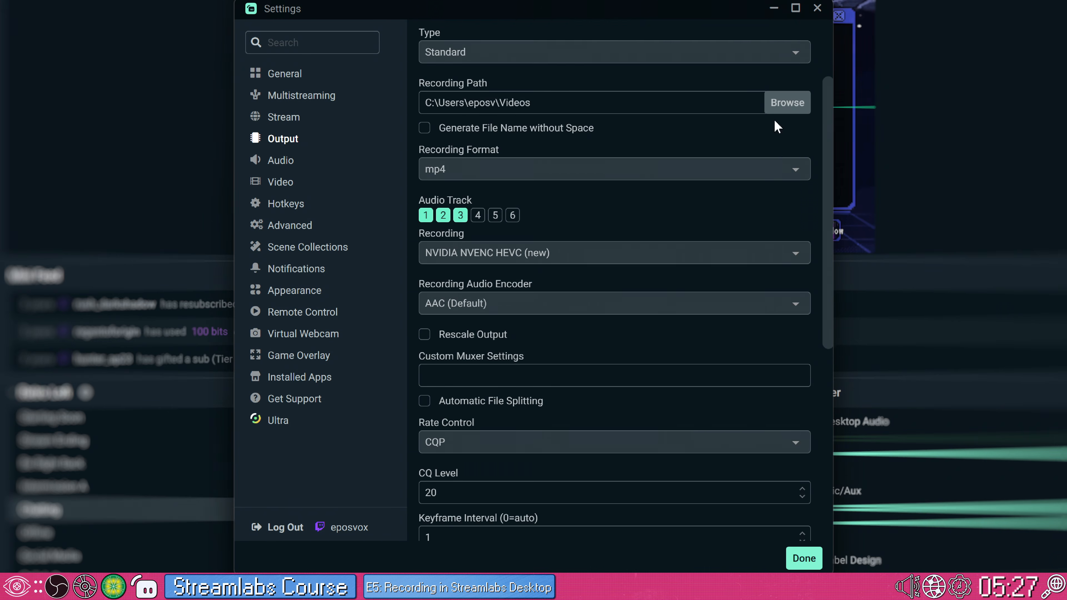
scroll(781, 126, down, 10)
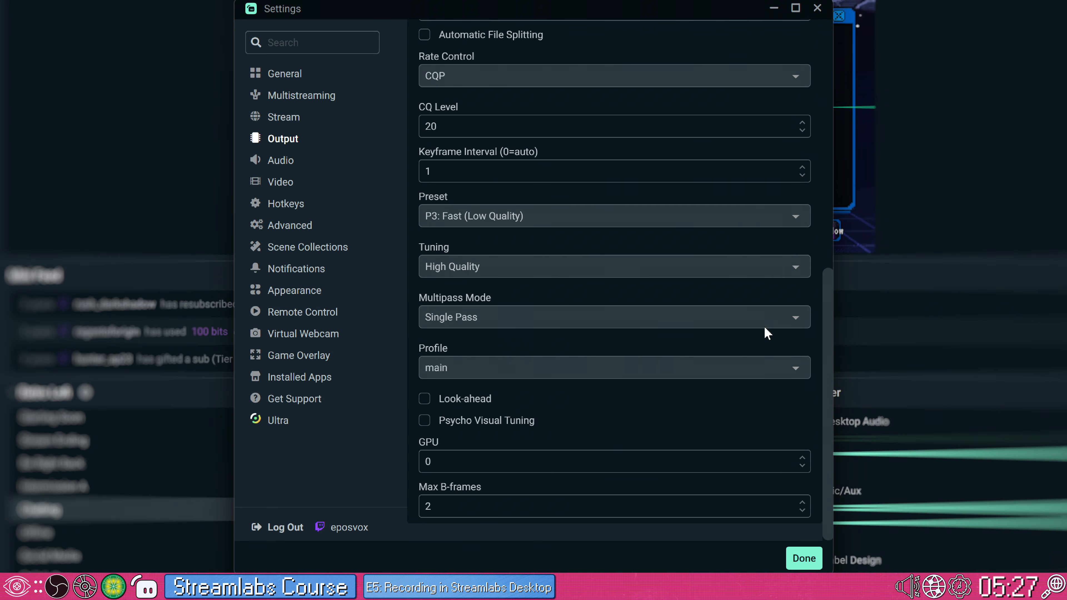
scroll(764, 326, up, 1)
scroll(727, 202, up, 4)
scroll(715, 169, up, 2)
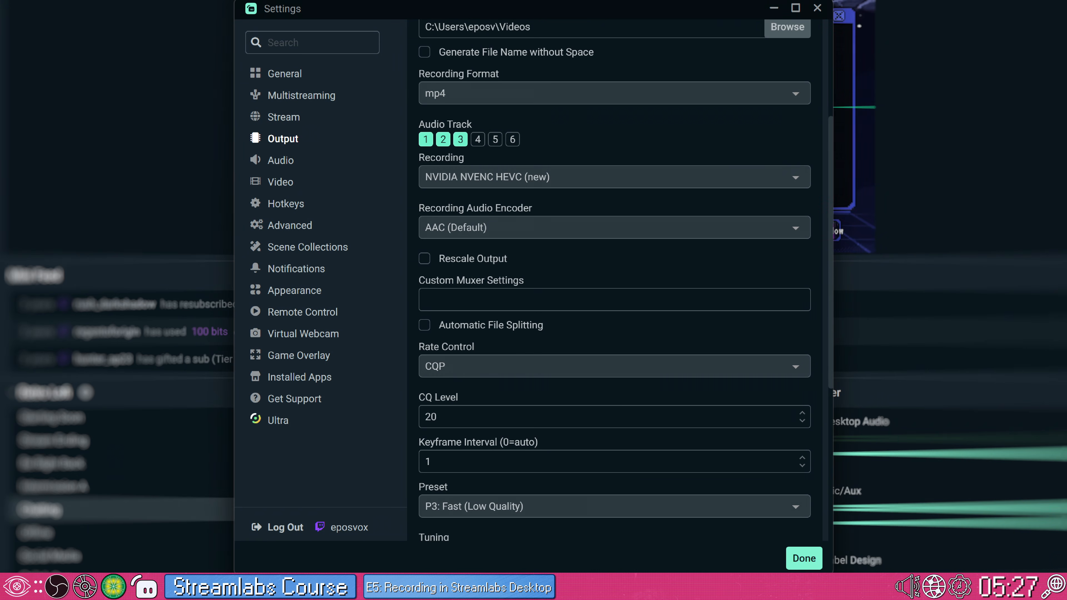
drag(830, 293, 829, 176)
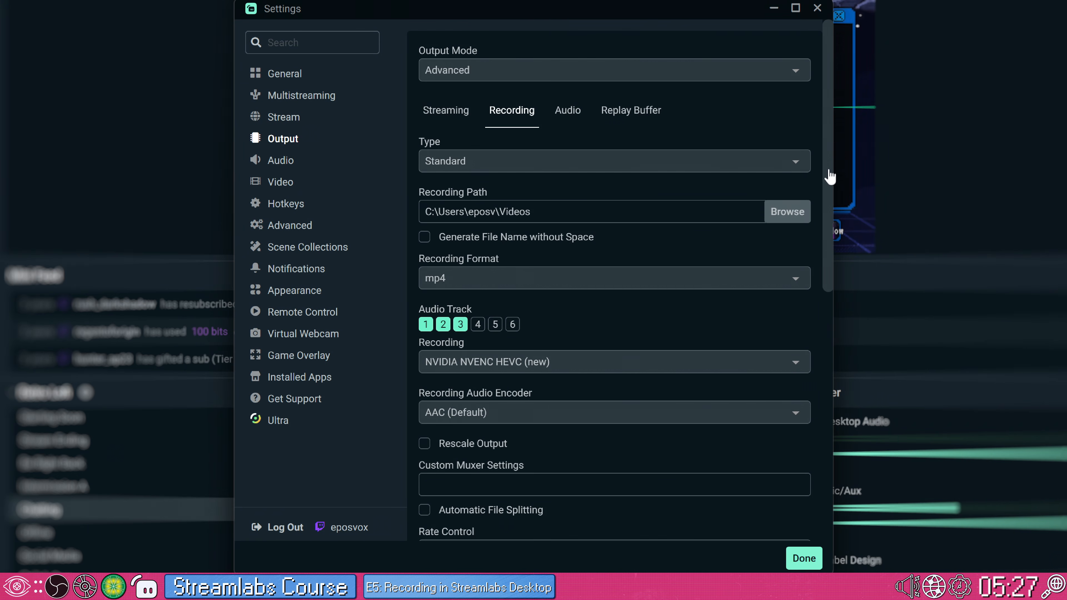
Set the audio bitrate of Track 2 and Track 3 to 320 in the advanced output audio settings
click(576, 115)
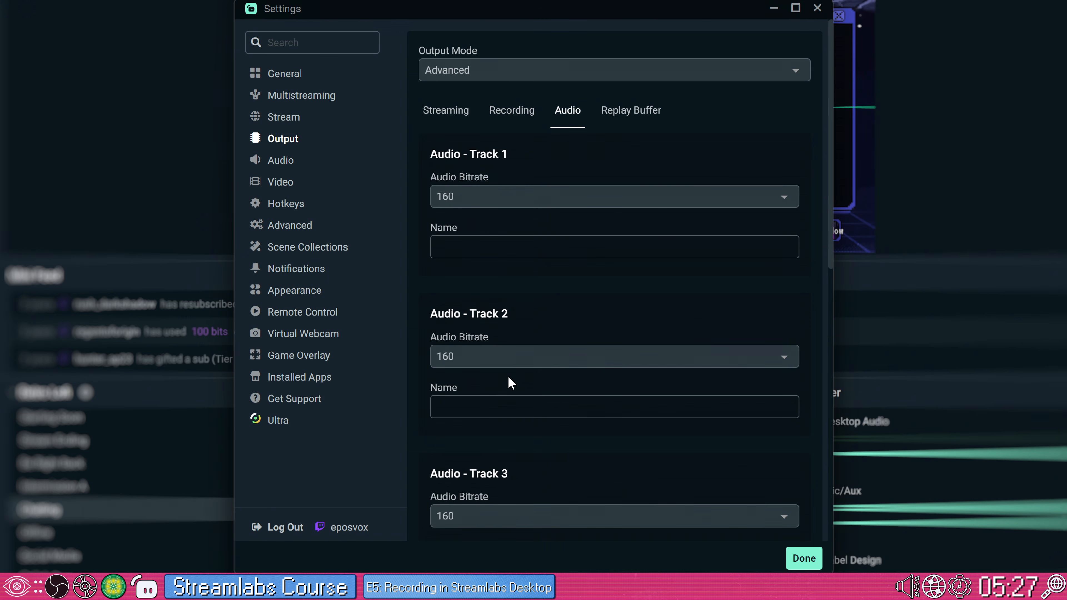
click(508, 351)
scroll(495, 340, down, 3)
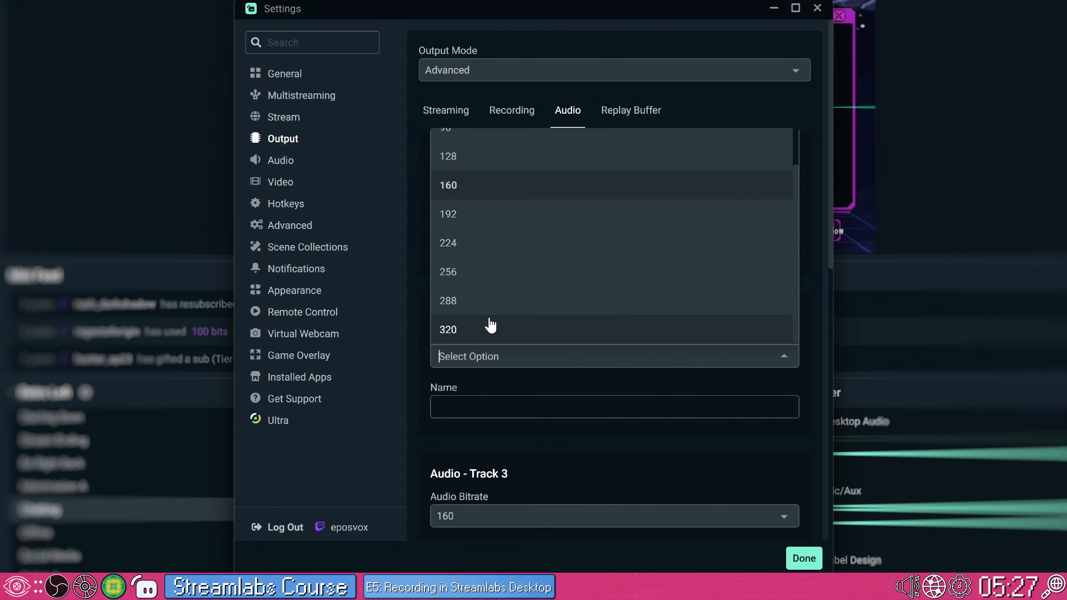
click(488, 327)
click(521, 509)
scroll(527, 479, down, 2)
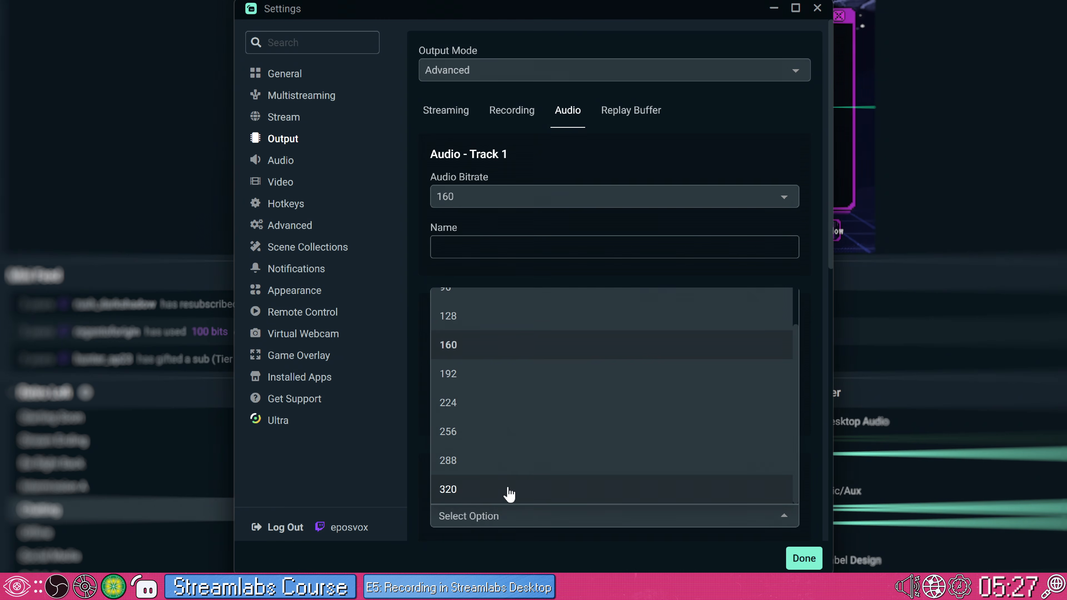
click(507, 491)
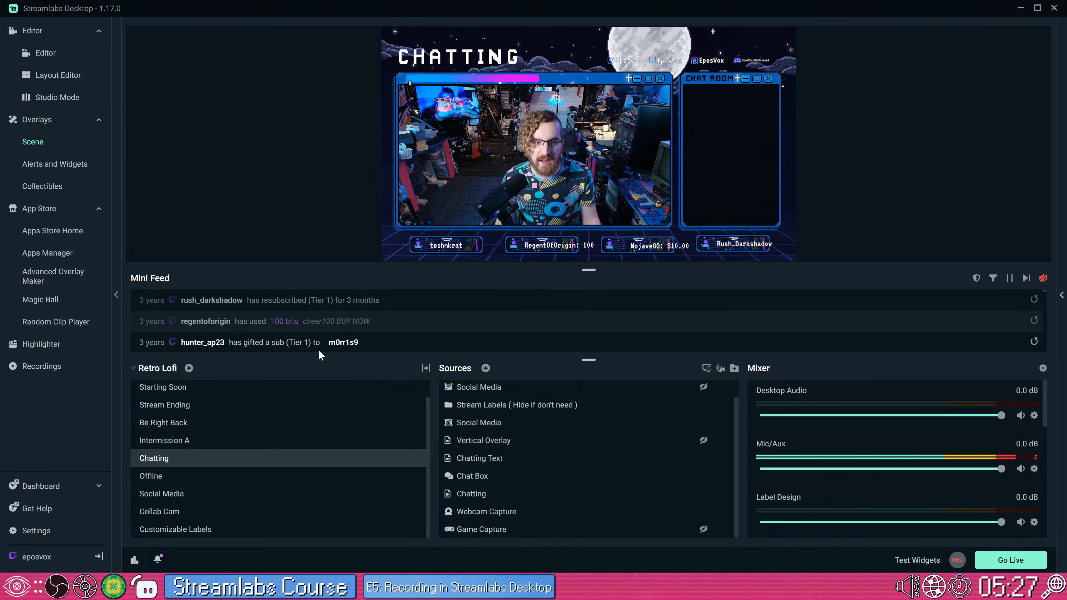
Look at the list of scene collections and select the Offline scene in the Retro Lofi collection
click(158, 369)
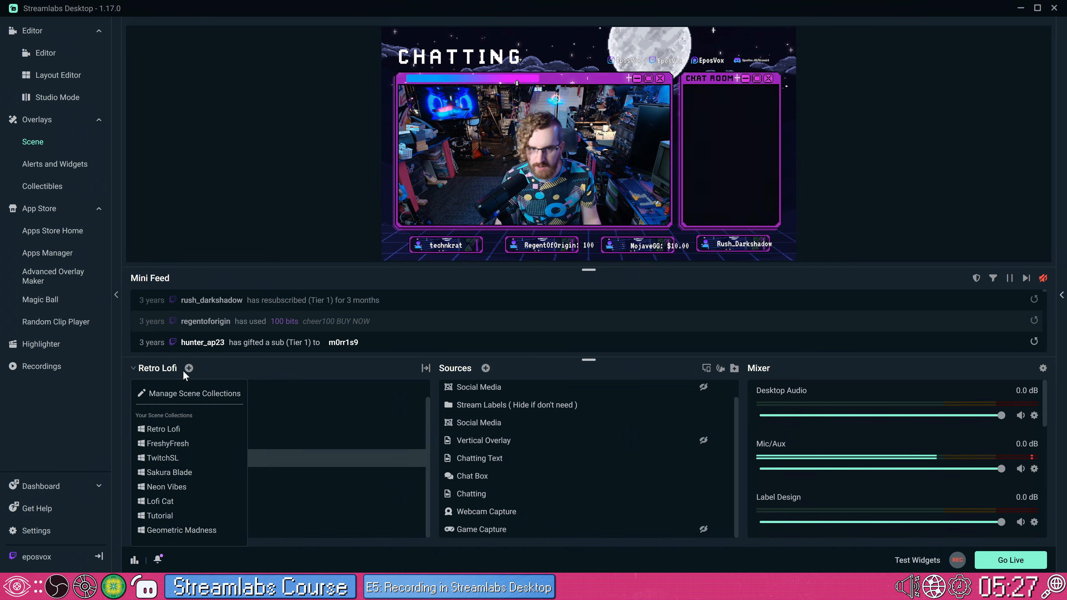
click(287, 364)
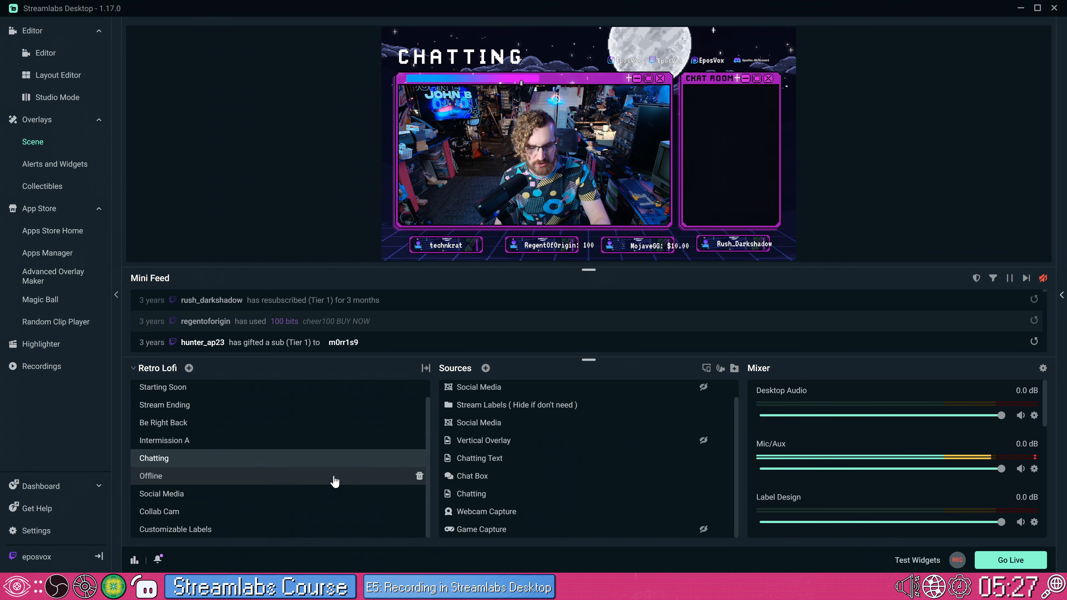
scroll(333, 476, up, 1)
scroll(297, 443, down, 1)
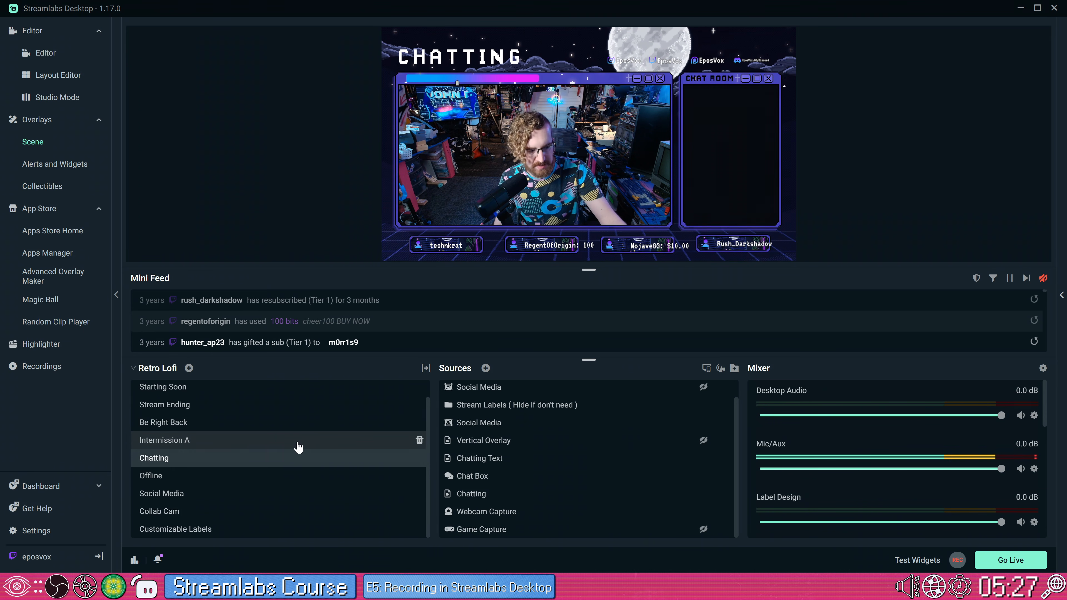
click(274, 471)
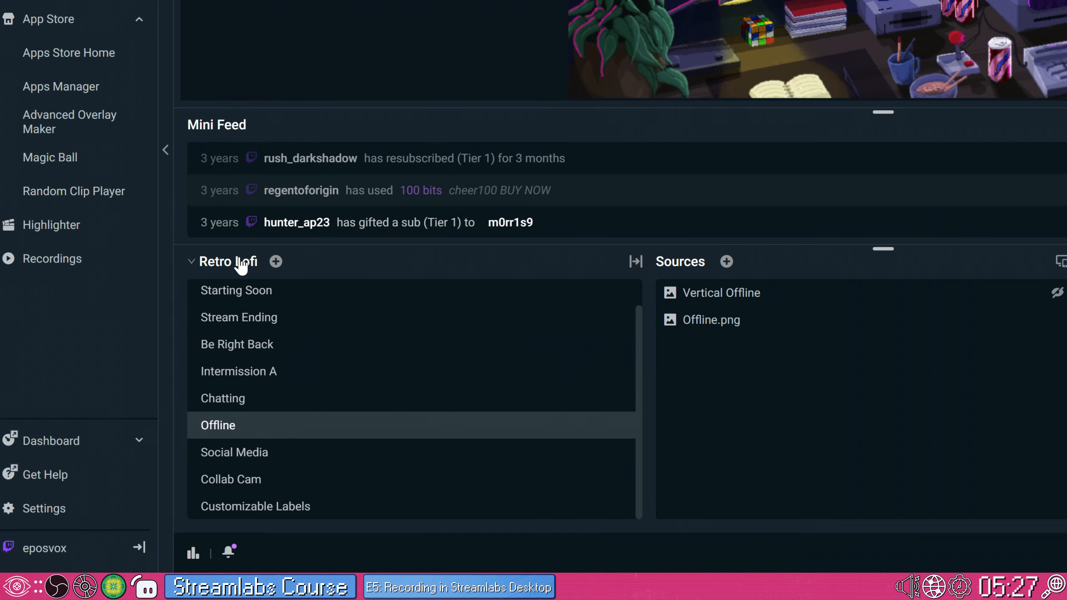
Create a fresh scene collection named Recording and close the scene collection manager
click(224, 262)
click(293, 302)
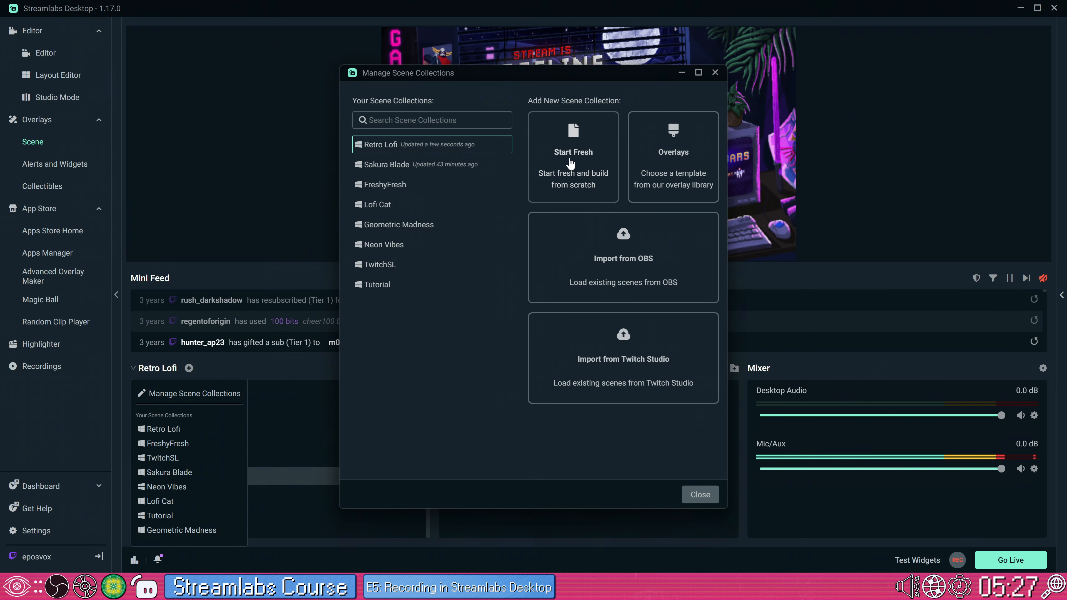
click(570, 164)
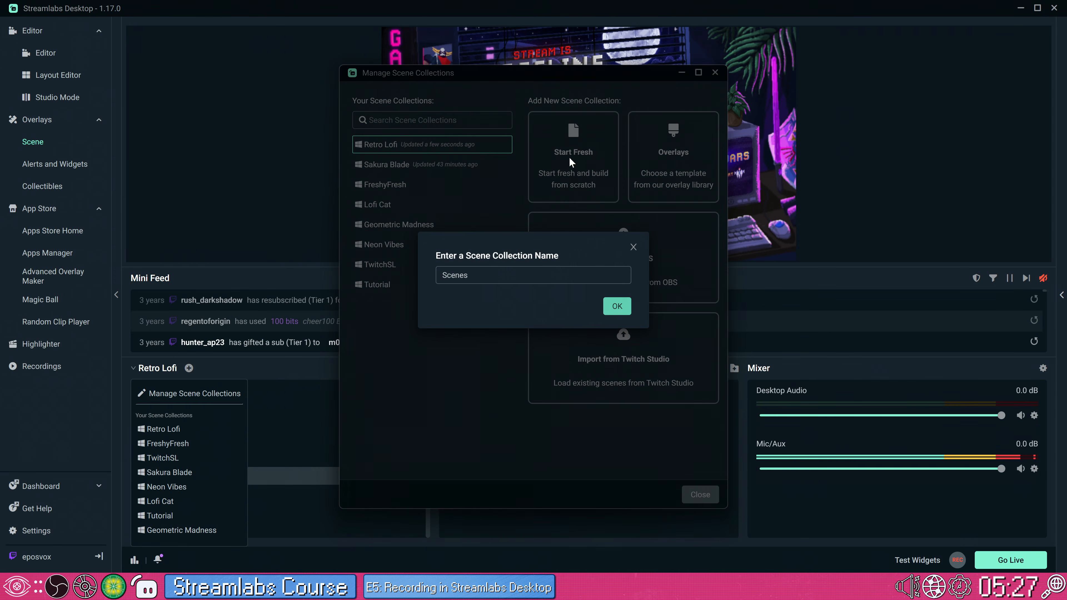
double_click(438, 270)
text(Recording)
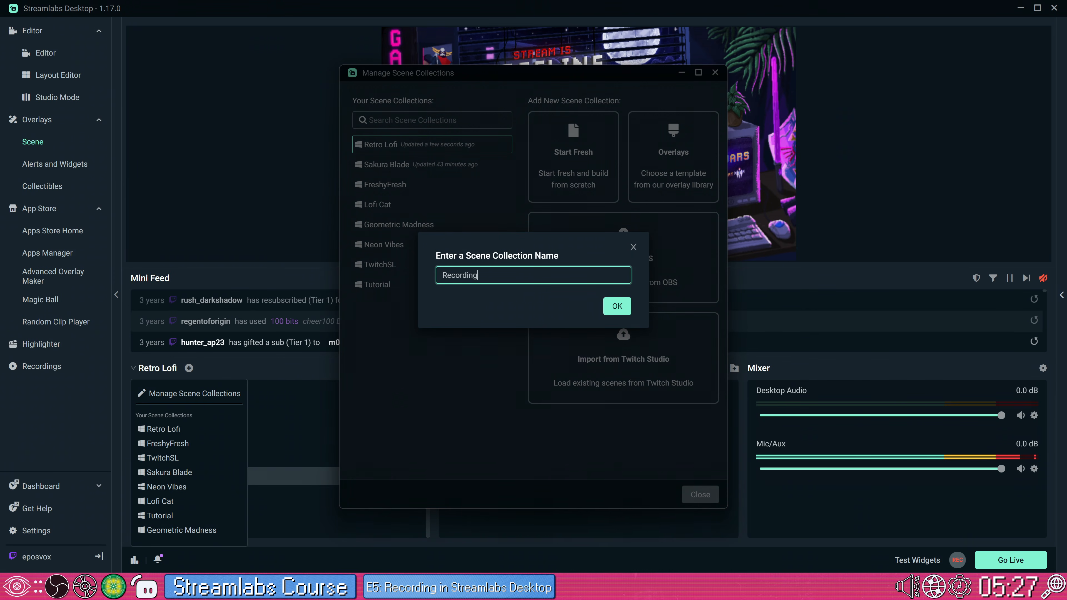
click(616, 307)
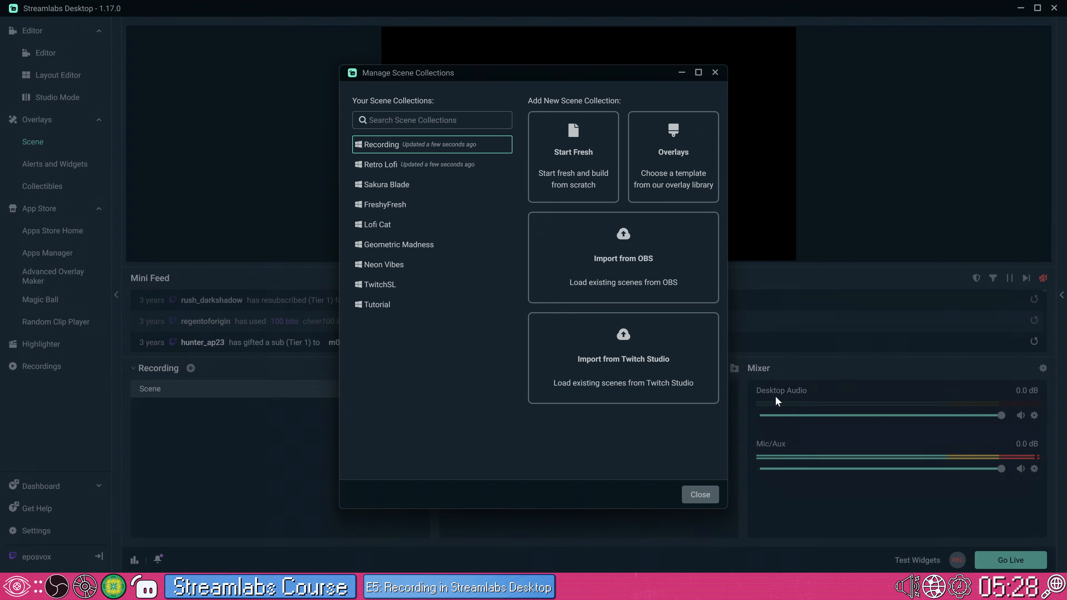
click(700, 495)
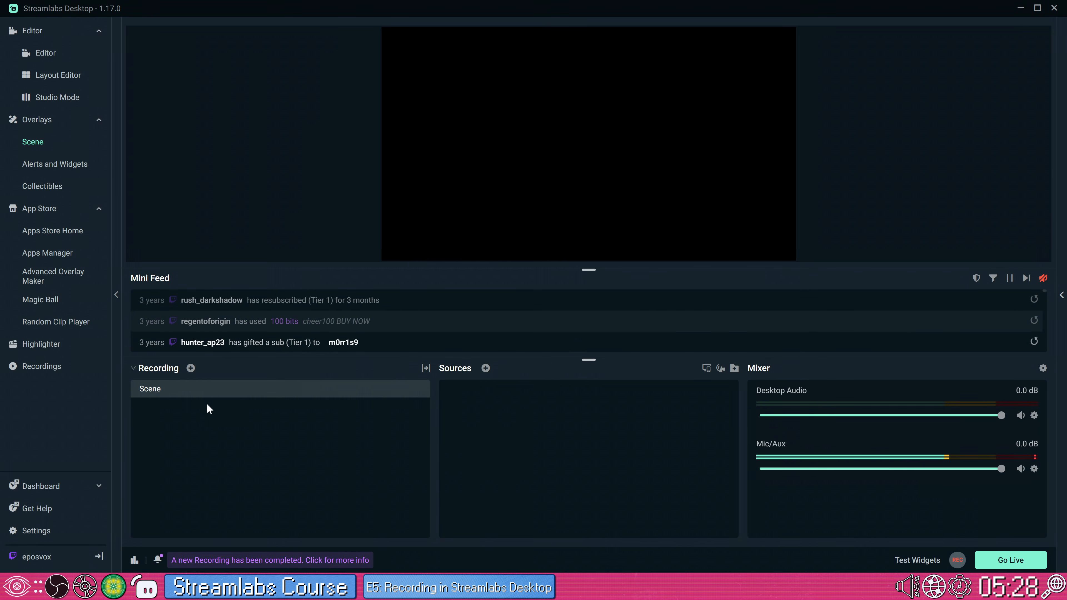
Rename the default scene in the Recording collection as Webcam
right_click(159, 395)
click(184, 416)
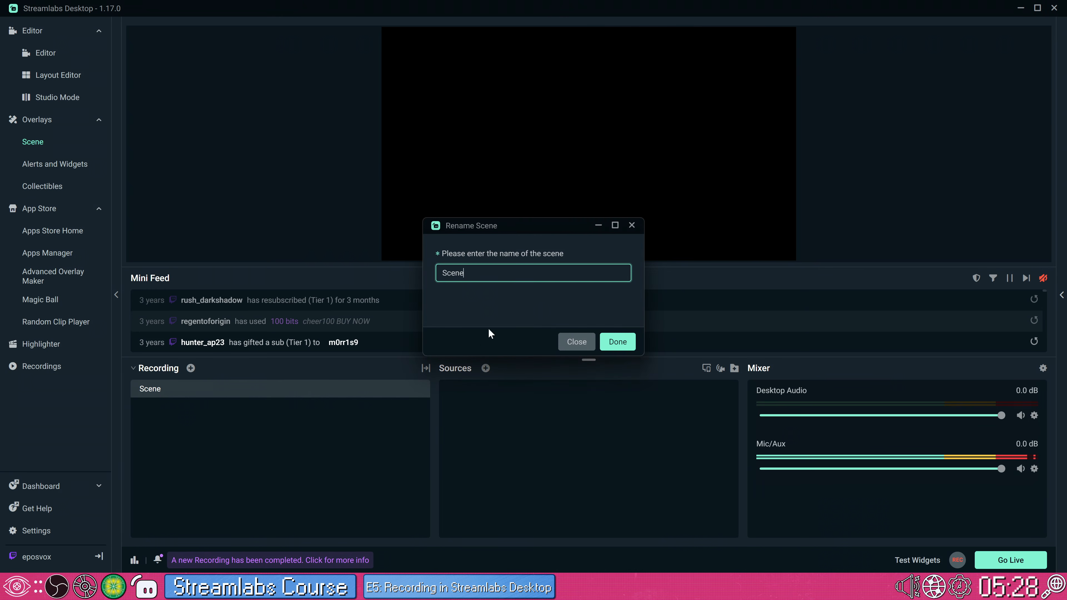
text(Webcam)
key(Return)
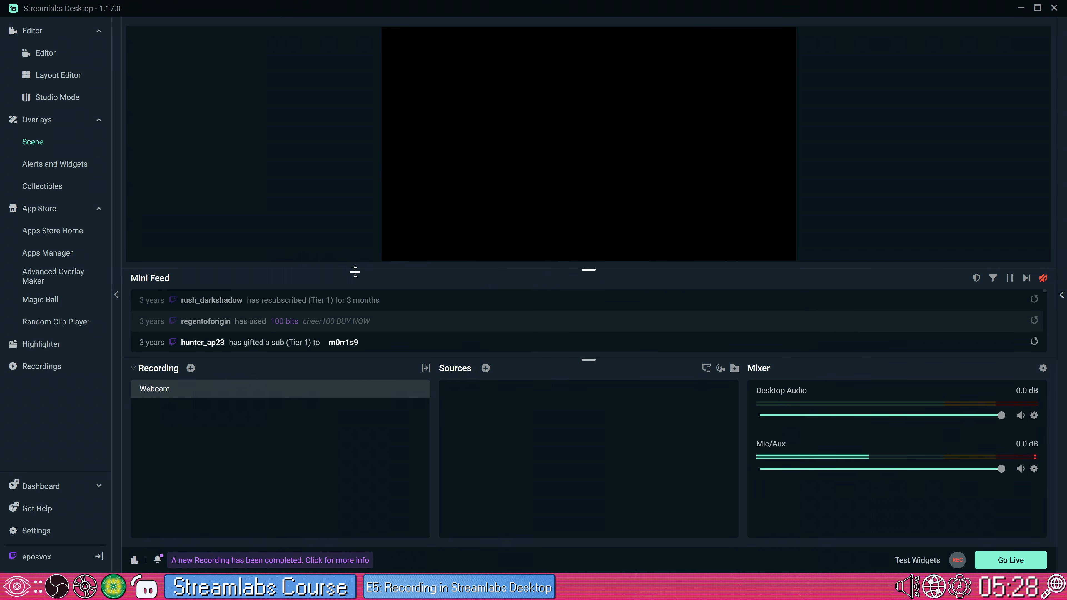
Add a Video Capture source named MXBrio to the Webcam scene
click(486, 368)
scroll(469, 323, down, 2)
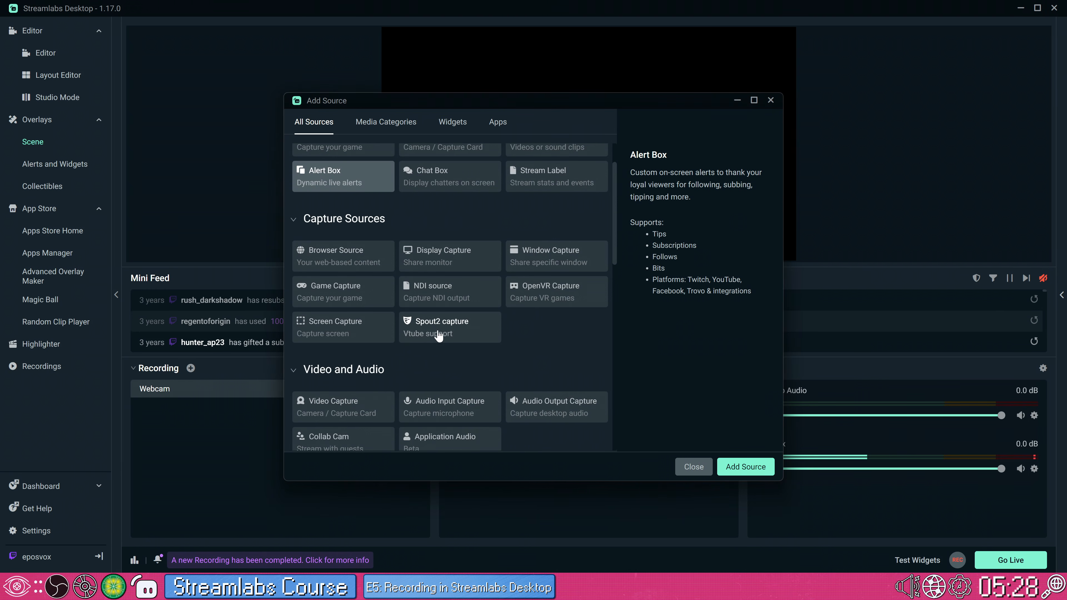
scroll(428, 344, down, 2)
click(391, 306)
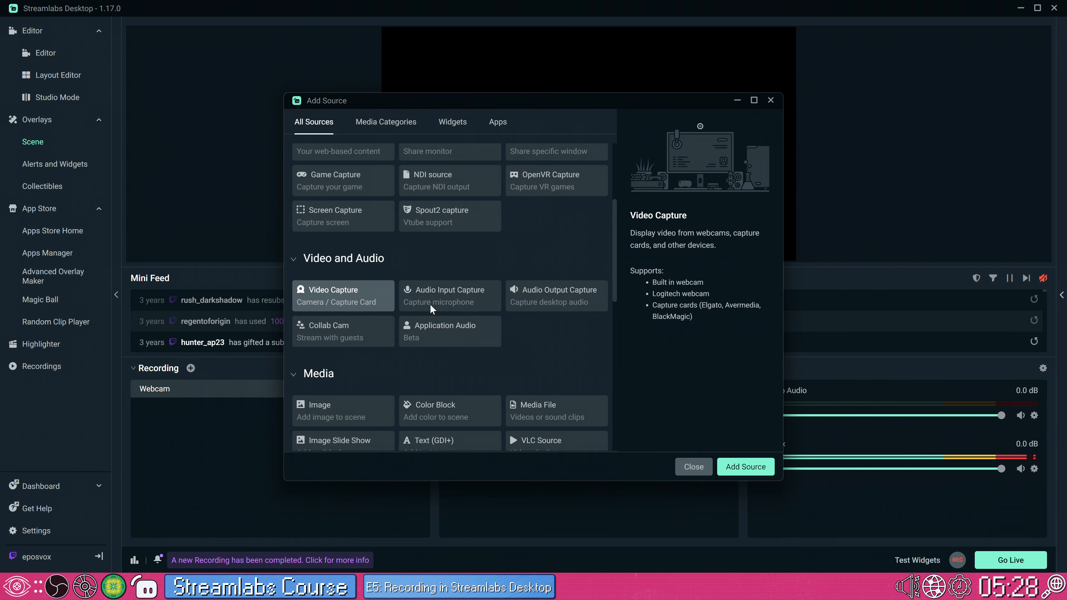
click(734, 460)
key(ctrl+a)
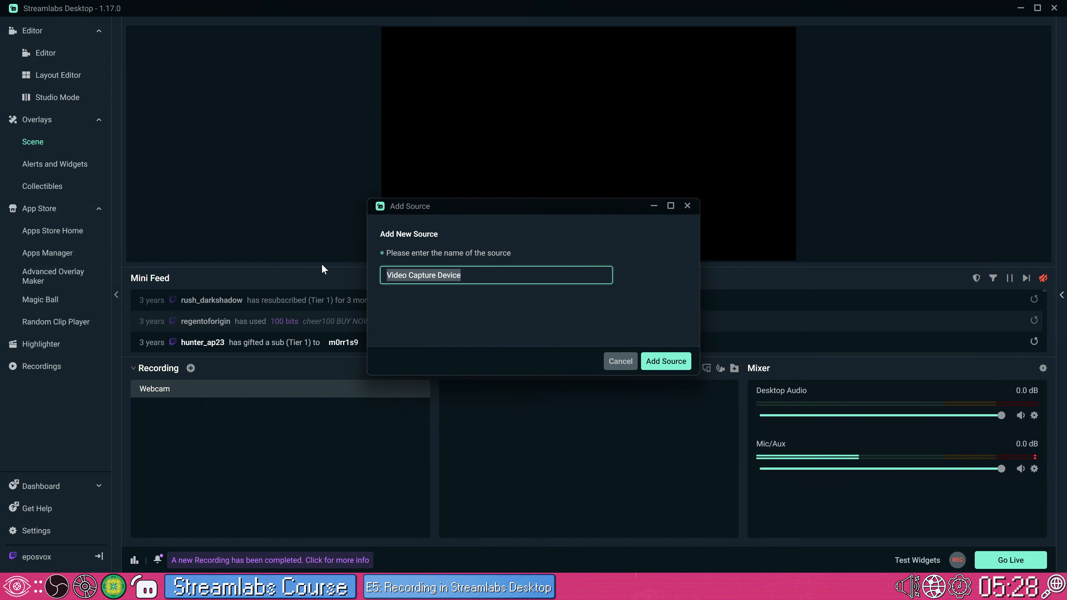
text(MXBrio)
key(Return)
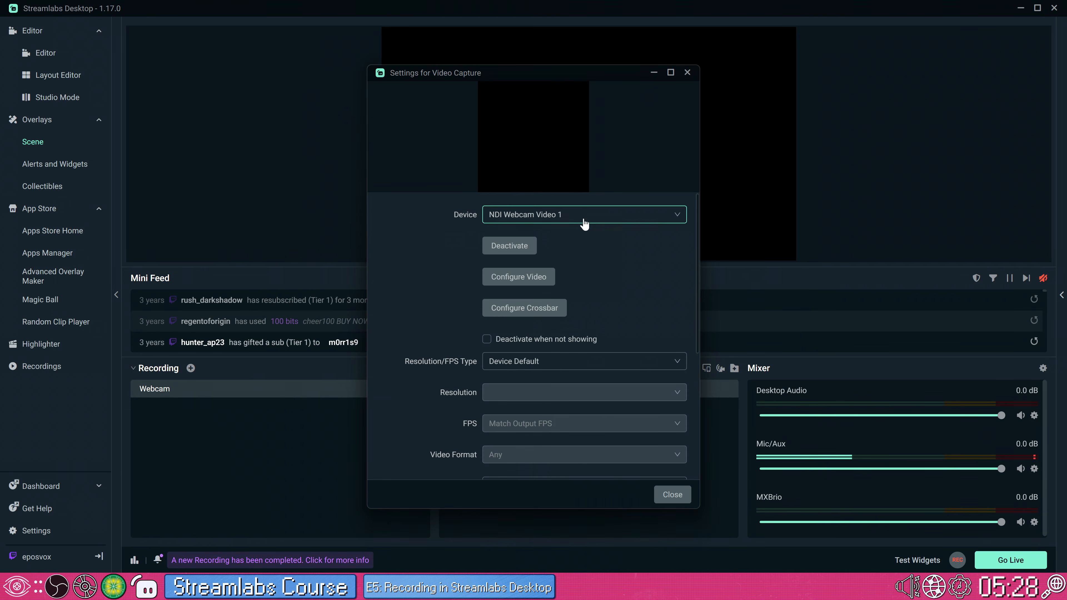
Select MX Brio as the capture device, with a Custom resolution/FPS type and a frame rate of 29.97 NTSC
click(579, 213)
click(545, 308)
click(630, 361)
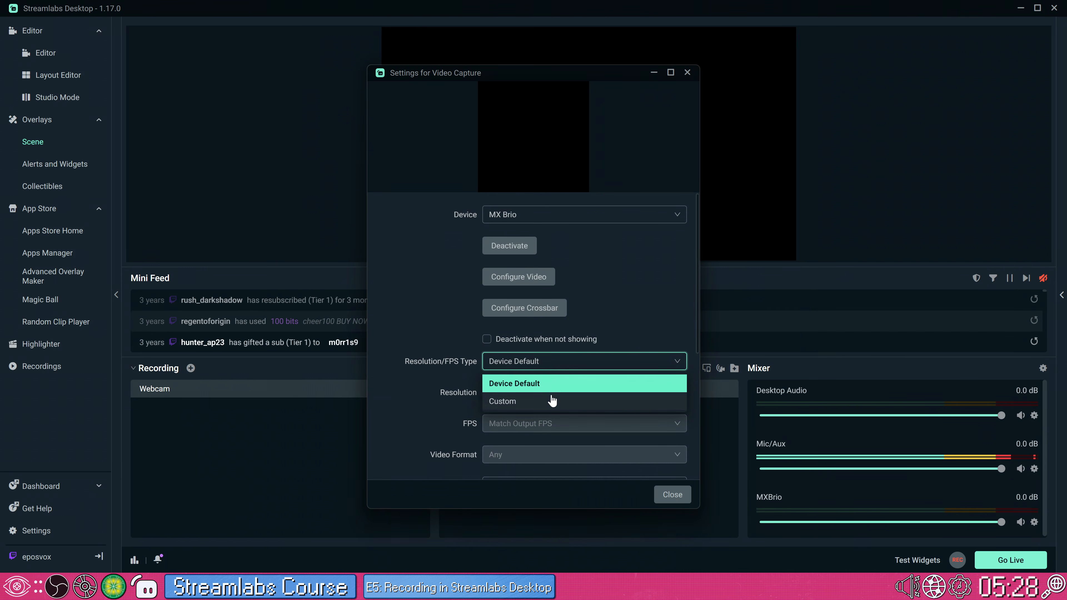
click(630, 399)
click(539, 425)
click(517, 329)
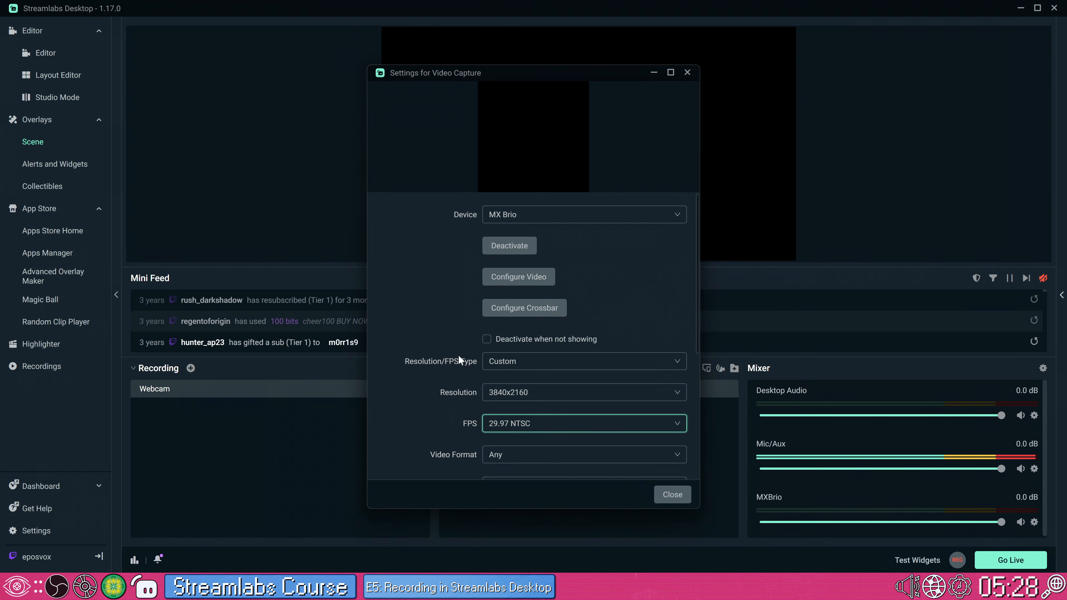
Set the webcam's video format to MJPEG and close the video capture settings
scroll(517, 358, down, 3)
click(516, 345)
click(511, 382)
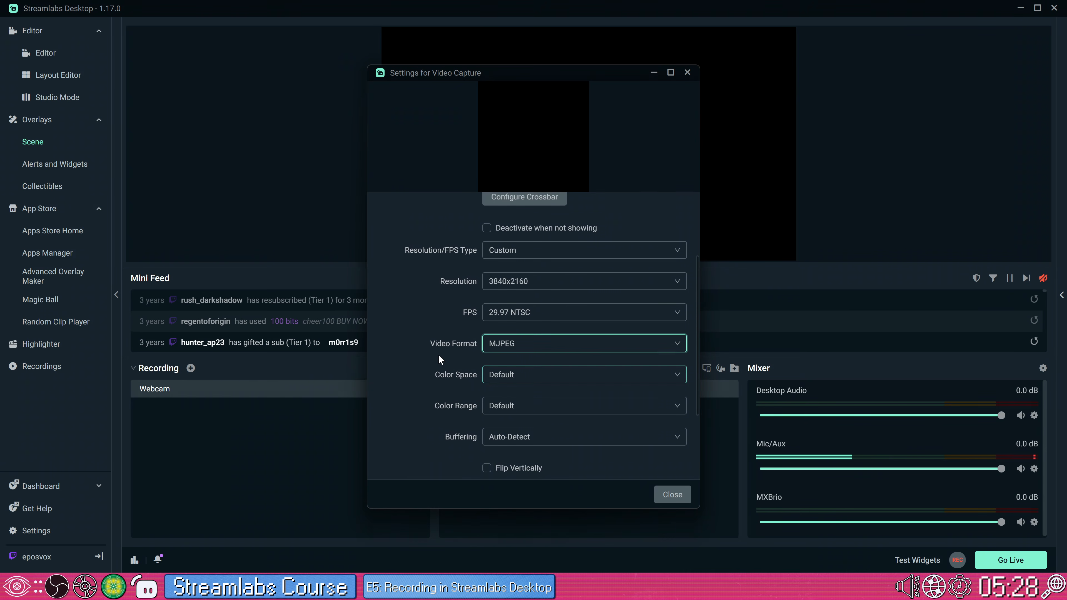
scroll(511, 382, down, 2)
click(673, 496)
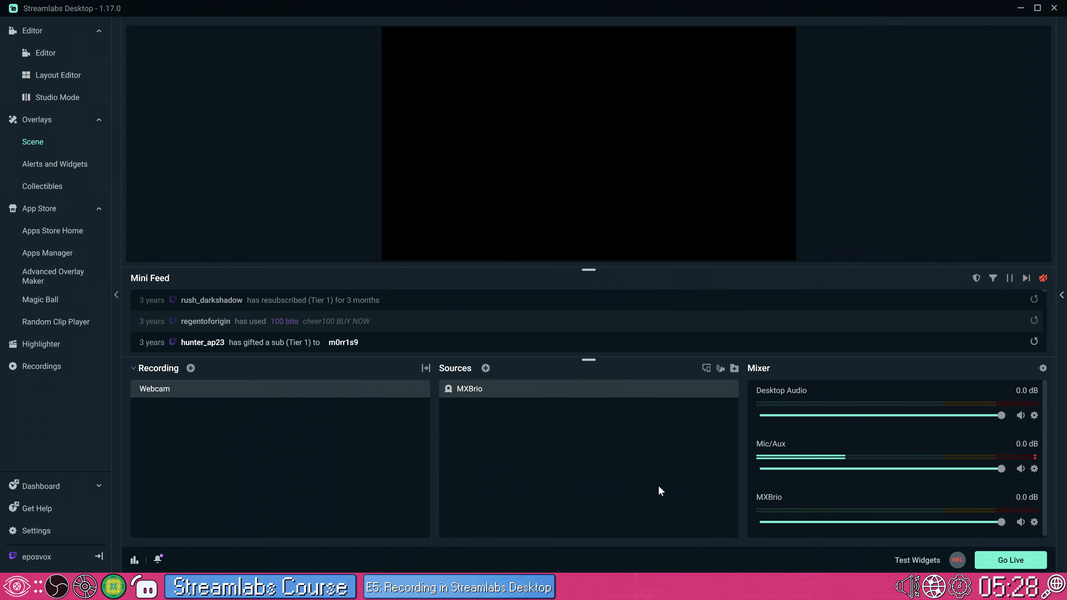
Fit the MXBrio webcam source to the screen
right_click(574, 209)
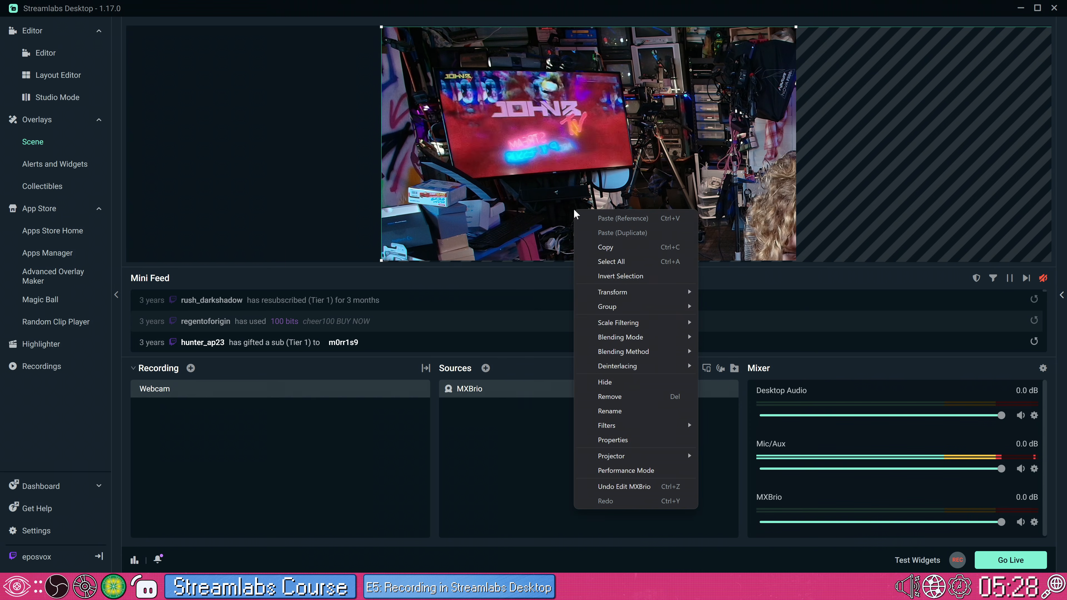
mouse_move(639, 293)
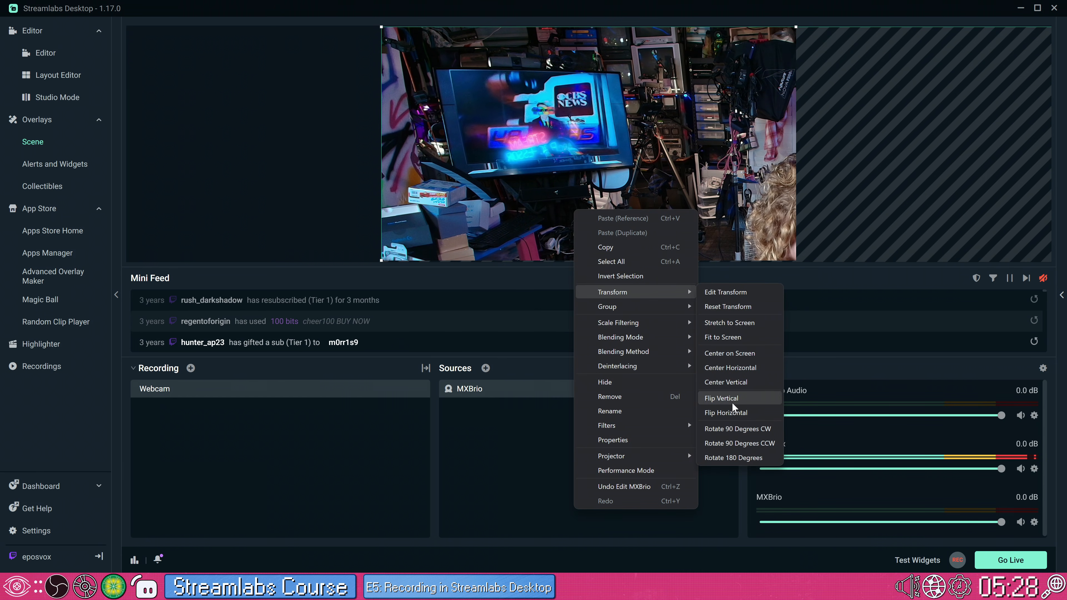
click(739, 339)
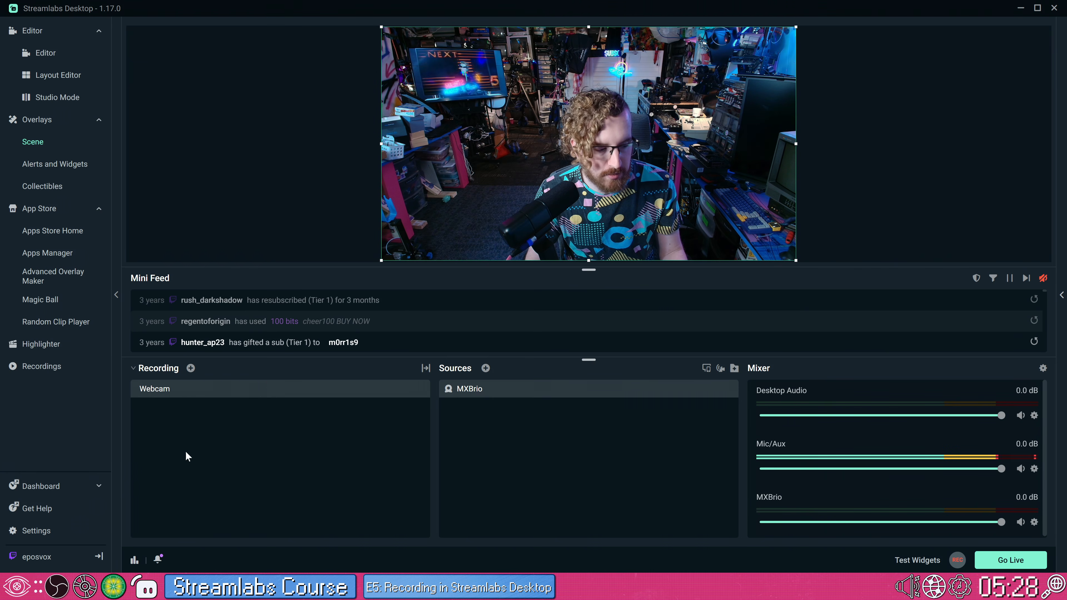
Set a custom base canvas resolution of 3840x2160 in the video settings
click(42, 532)
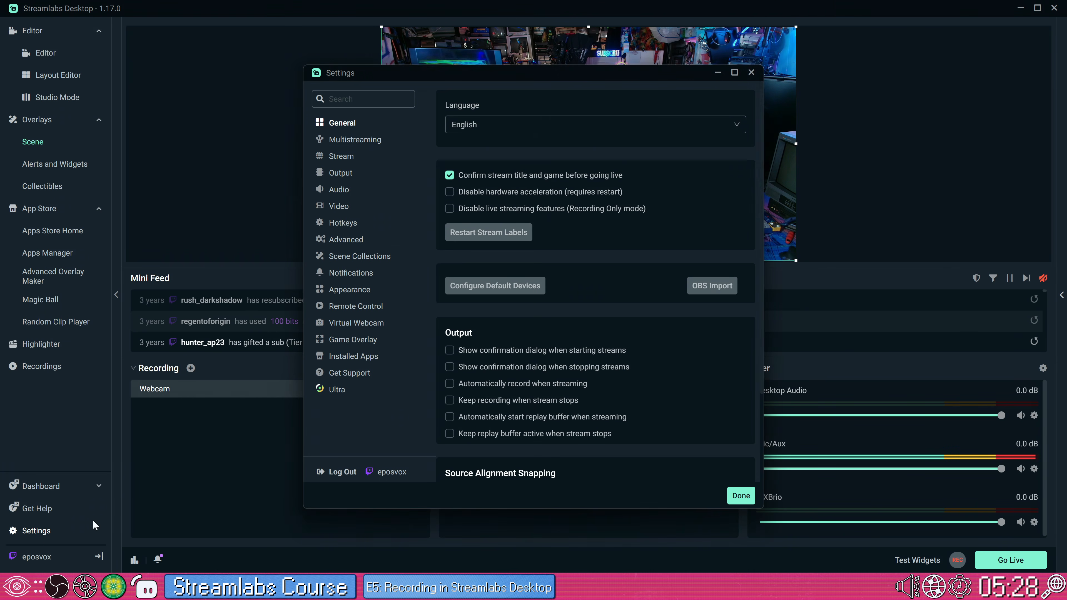
click(360, 206)
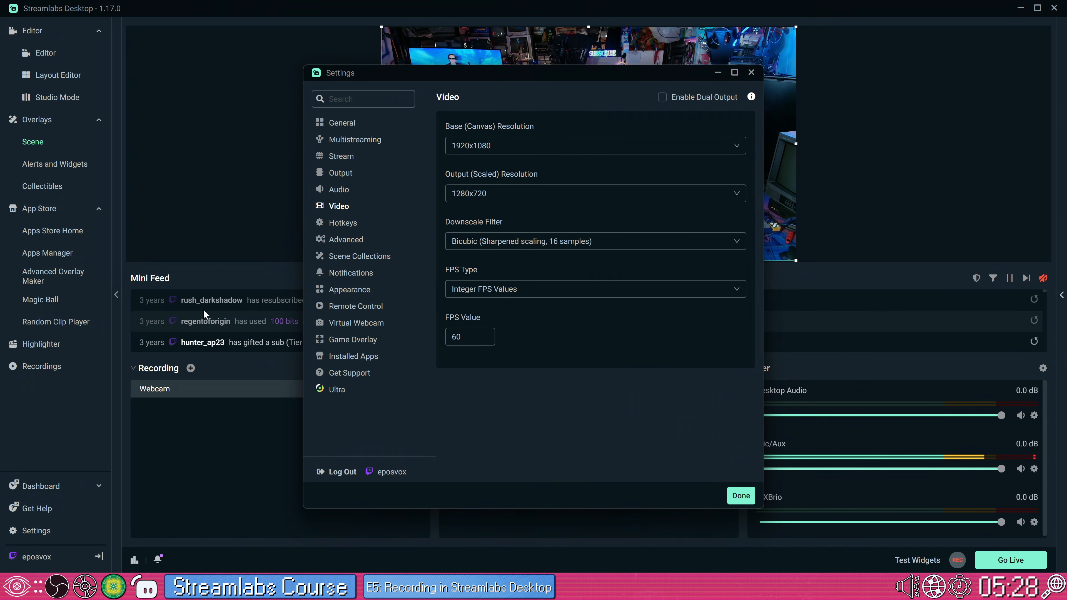
click(737, 147)
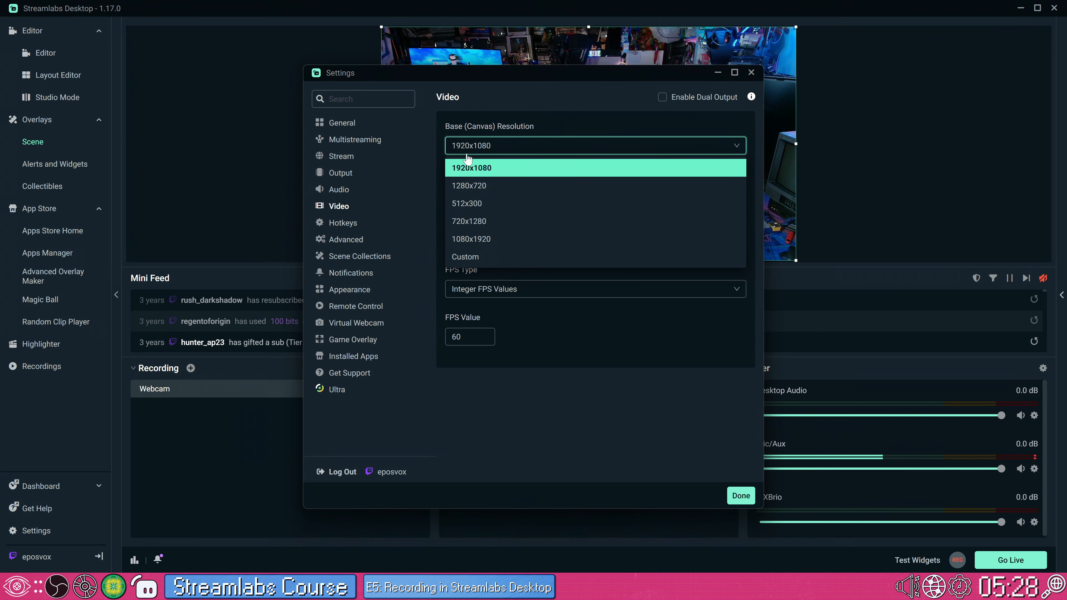
click(573, 156)
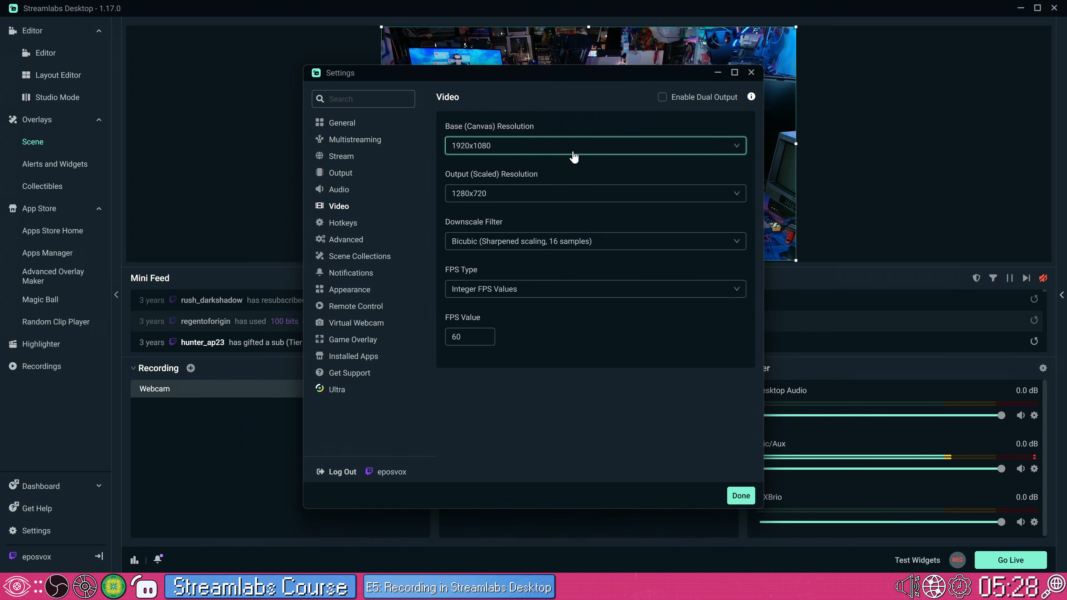
click(640, 194)
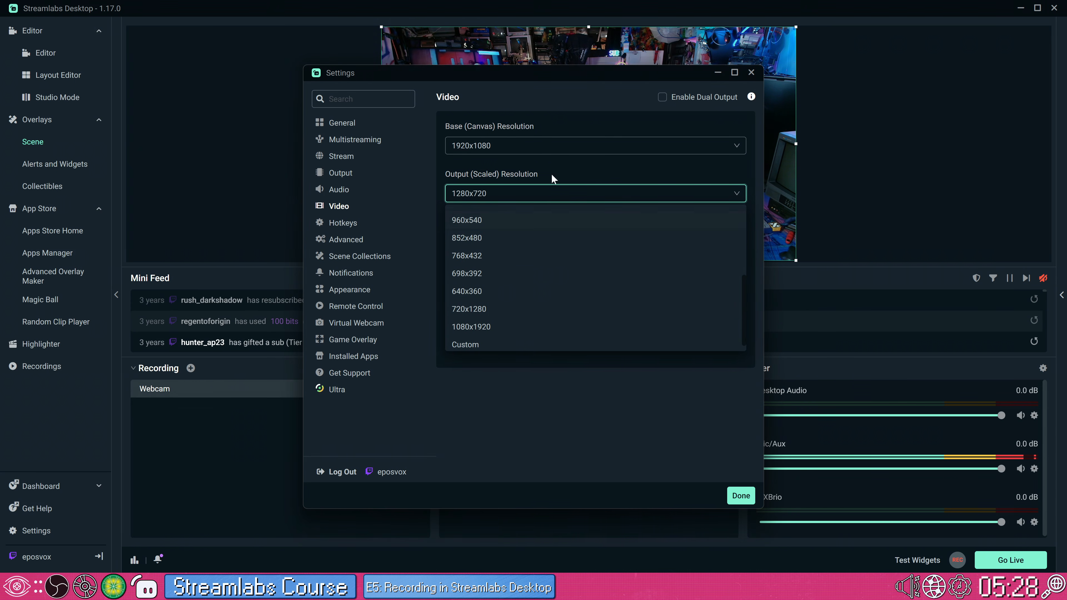
click(537, 145)
click(469, 257)
click(498, 186)
text(3840x2160)
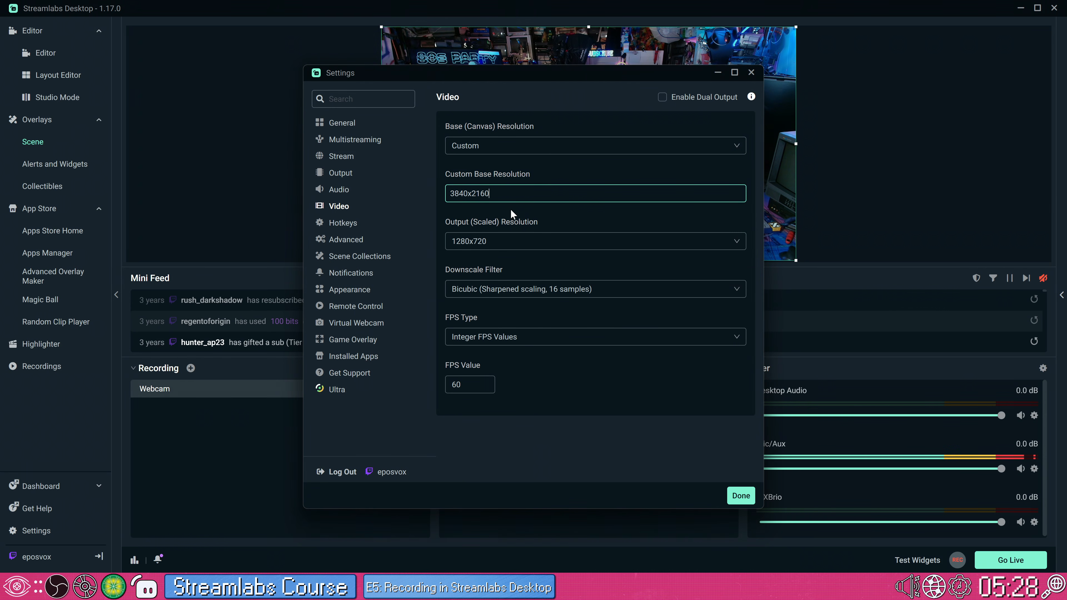
Set the output scaled resolution to 3840x2160 and close the settings
click(604, 242)
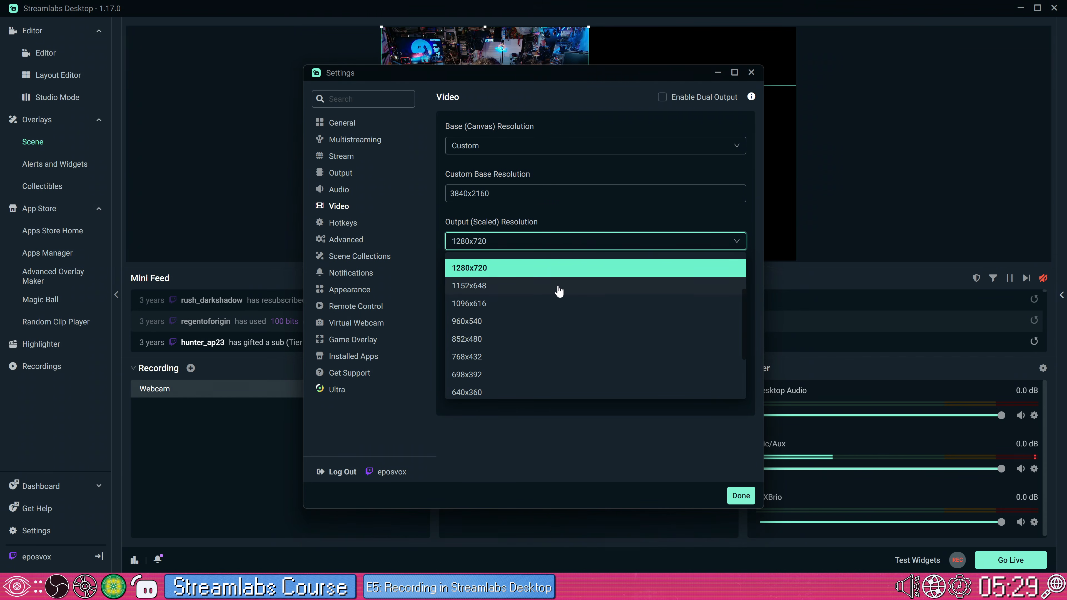
scroll(558, 290, up, 3)
click(534, 268)
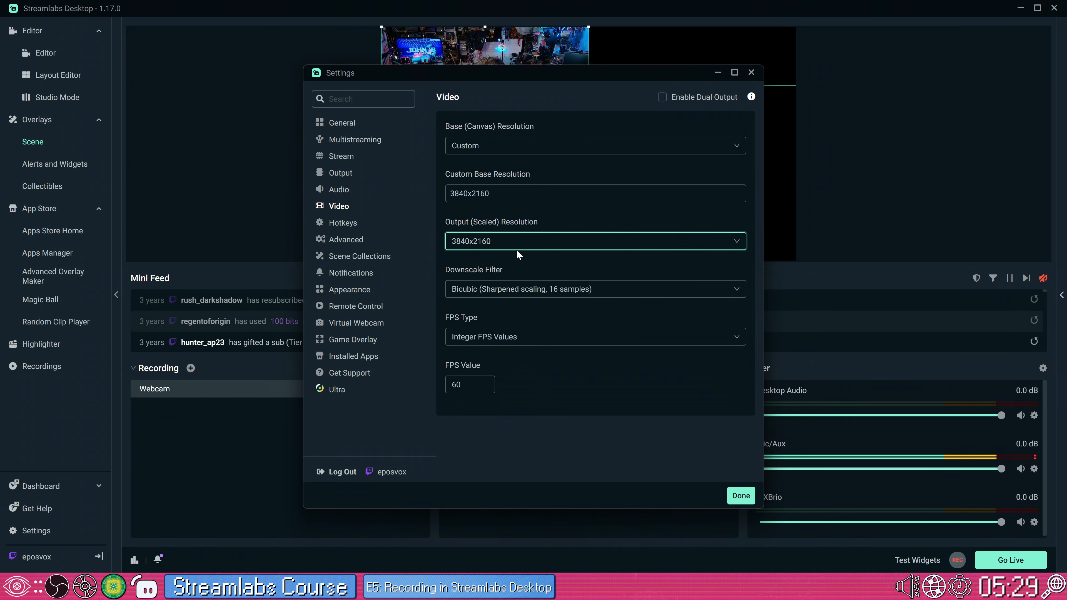
click(740, 496)
Transform the MXBrio source so that it fills the enlarged 3840x2160 canvas
right_click(526, 93)
mouse_move(588, 176)
click(672, 195)
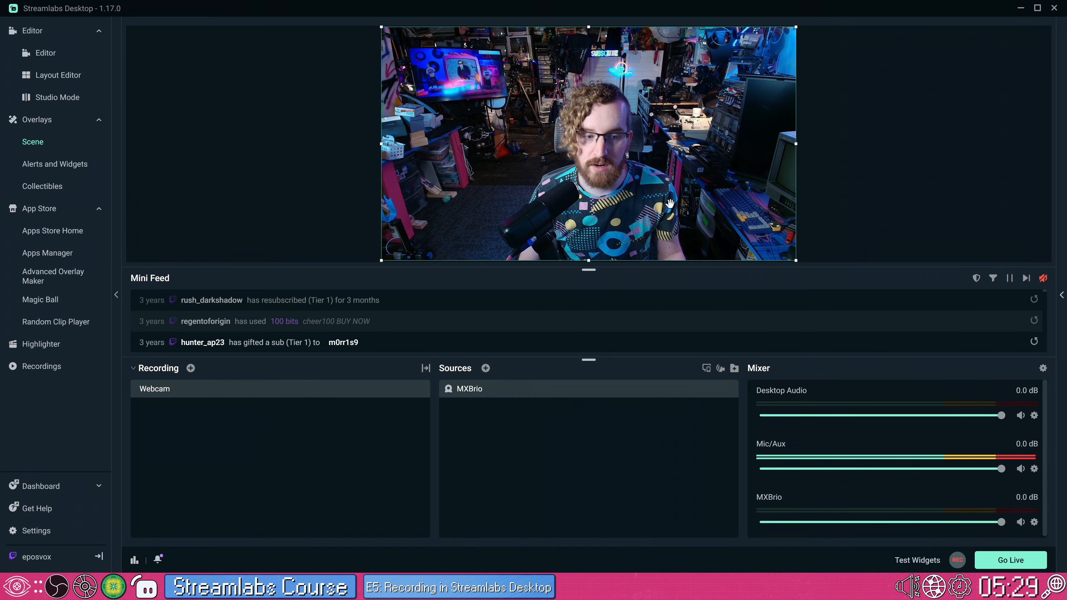
Create a second scene named Display in the Recording collection
click(190, 368)
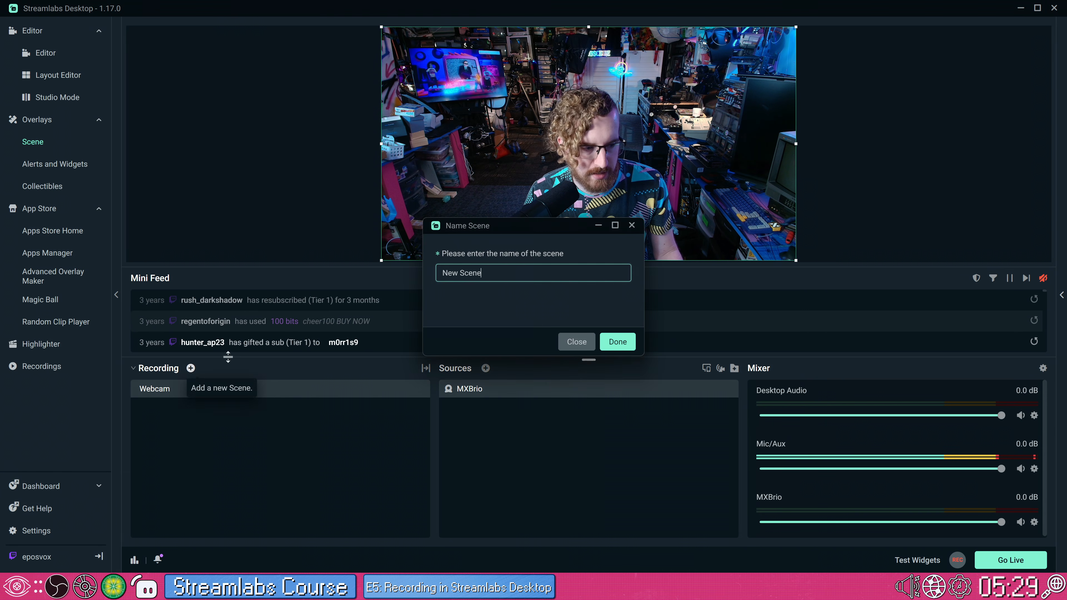
drag(515, 281, 361, 269)
text(Display)
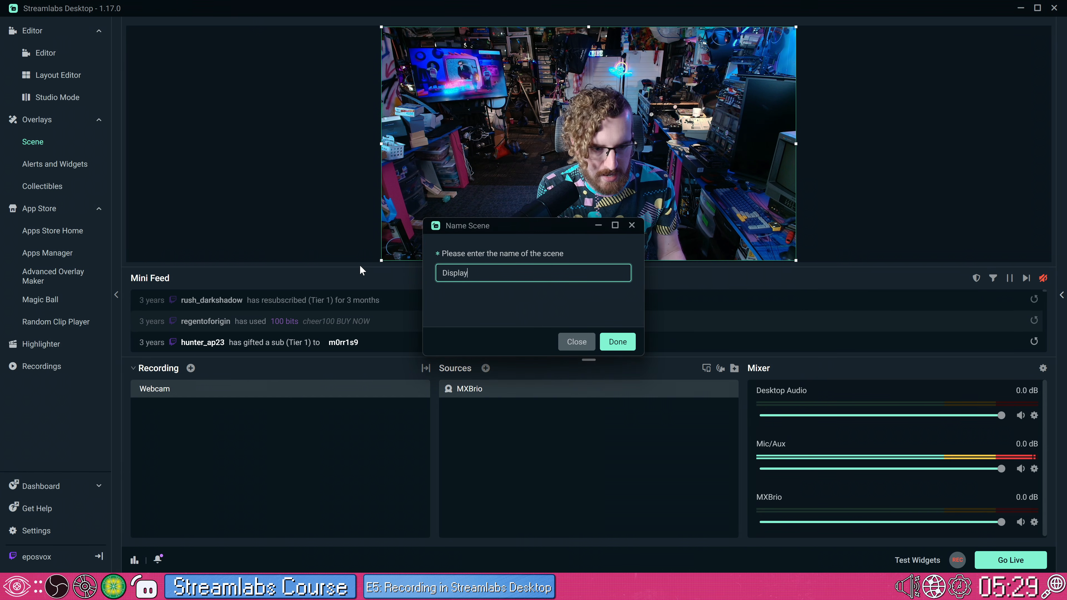
key(Return)
Add a Display Capture source to the Display scene, capturing the DELL UP2718Q monitor with the Automatic capture method
click(486, 368)
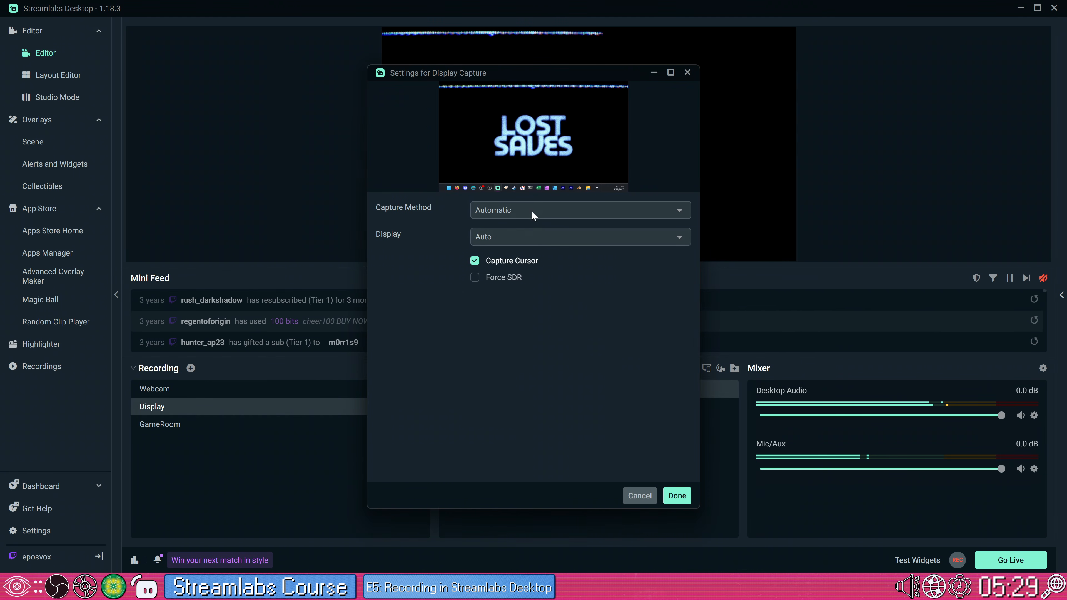
click(532, 213)
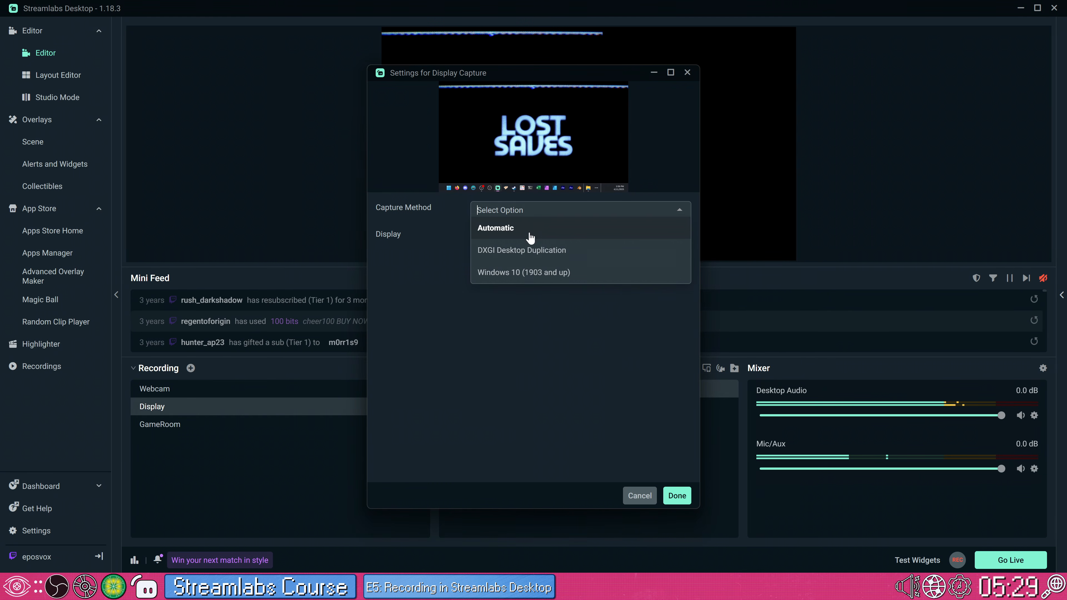
click(454, 237)
click(513, 238)
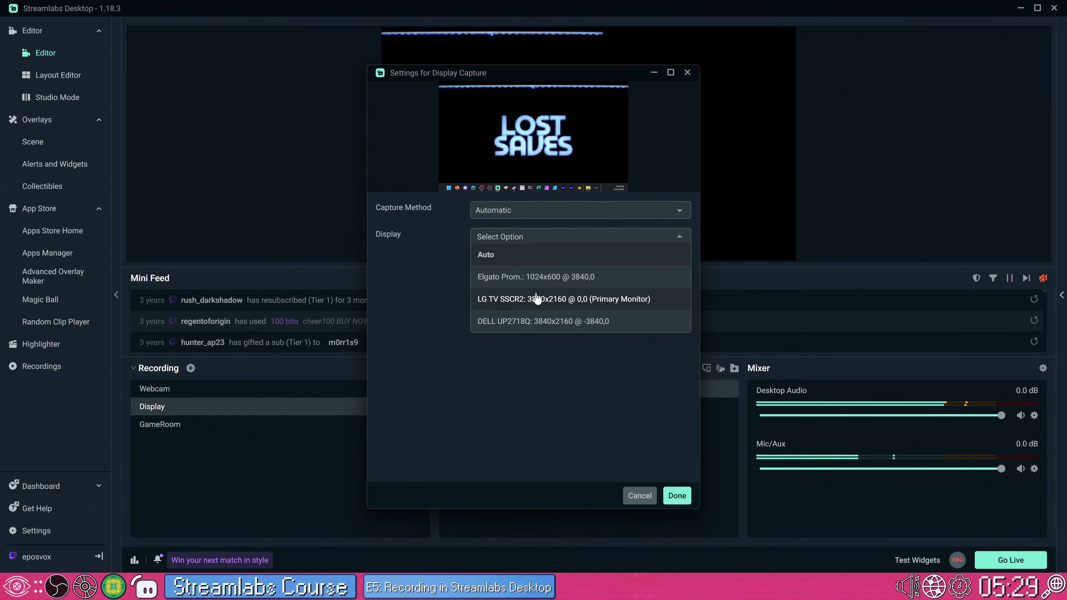
click(538, 321)
click(670, 500)
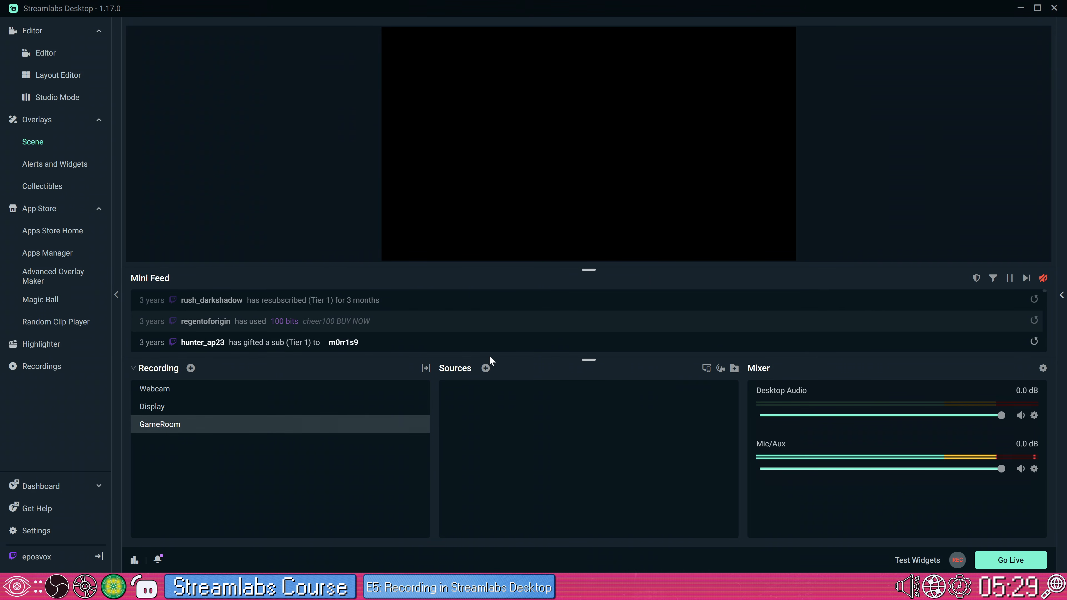
Add an NDI source to the GameRoom scene and rotate it 180 degrees
click(486, 367)
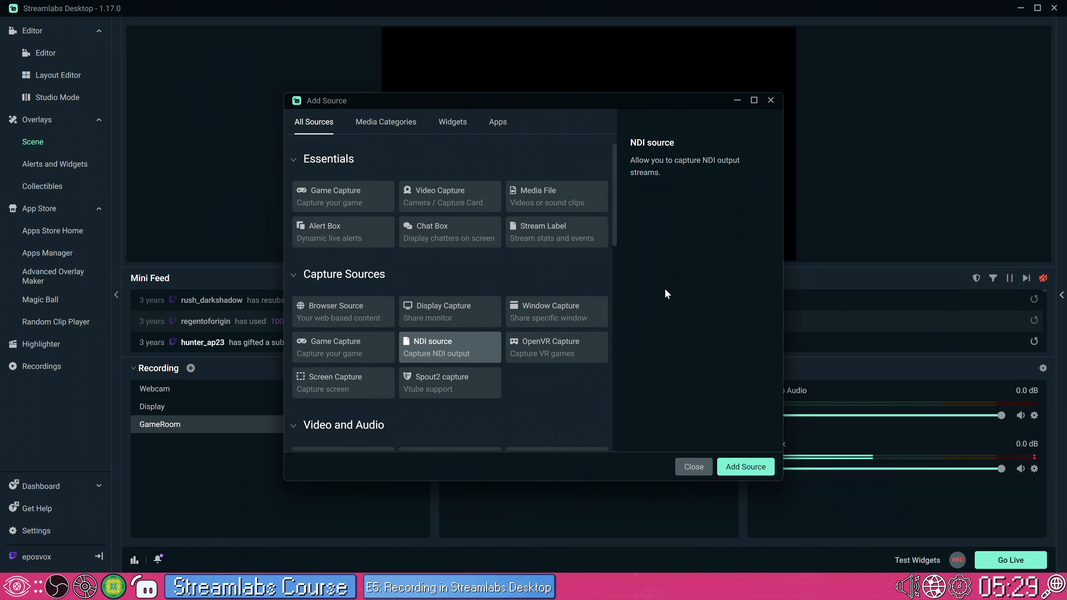
click(745, 465)
key(Return)
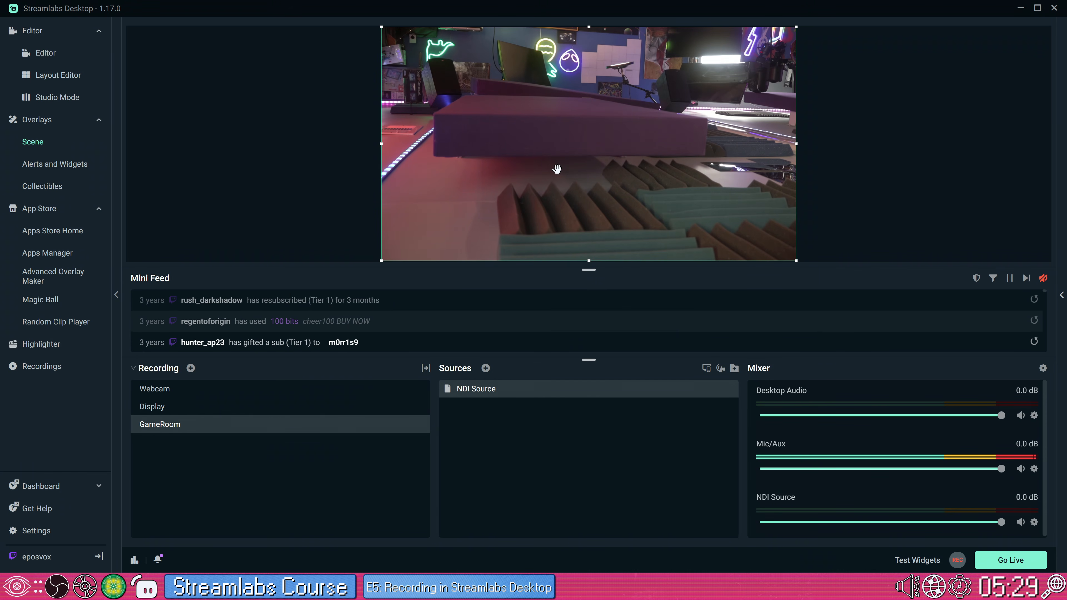
right_click(556, 169)
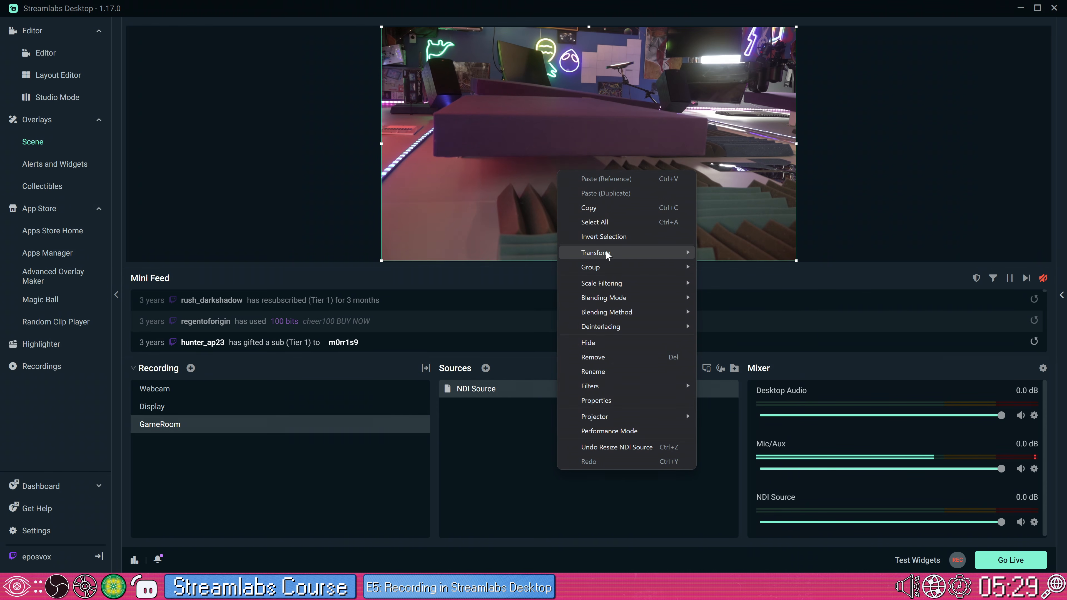
mouse_move(606, 250)
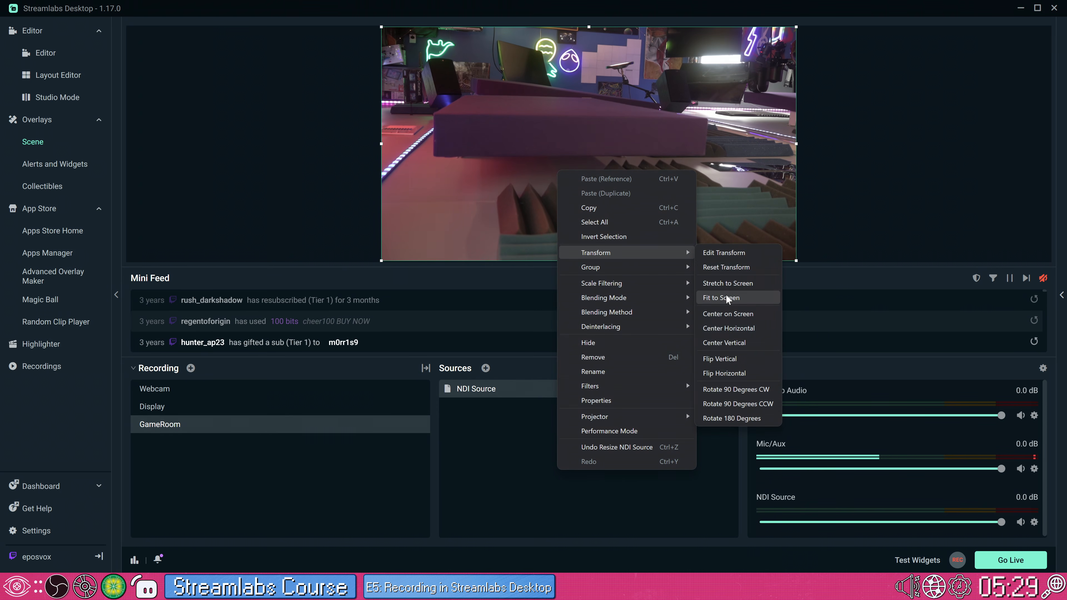
click(732, 416)
Add a scene transition named Swipe Left with type Swipe and make it the default transition
click(304, 408)
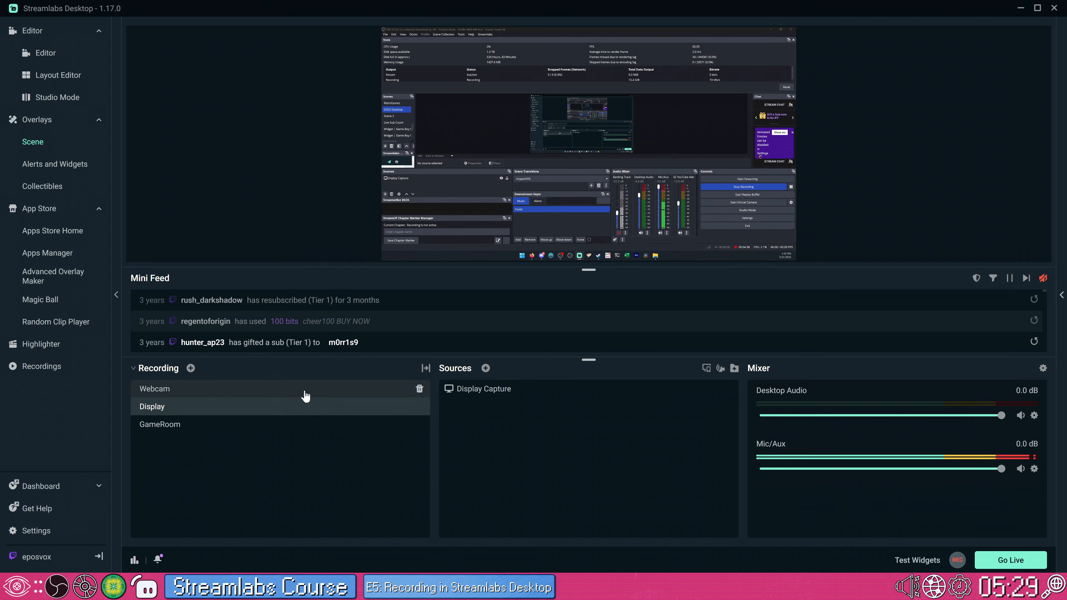
click(306, 391)
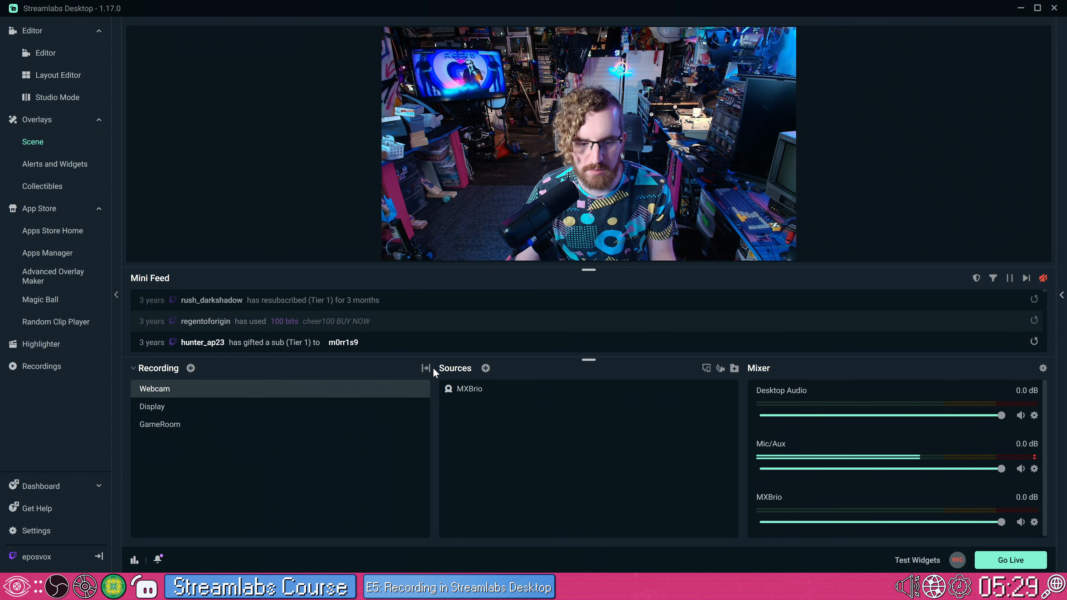
click(425, 368)
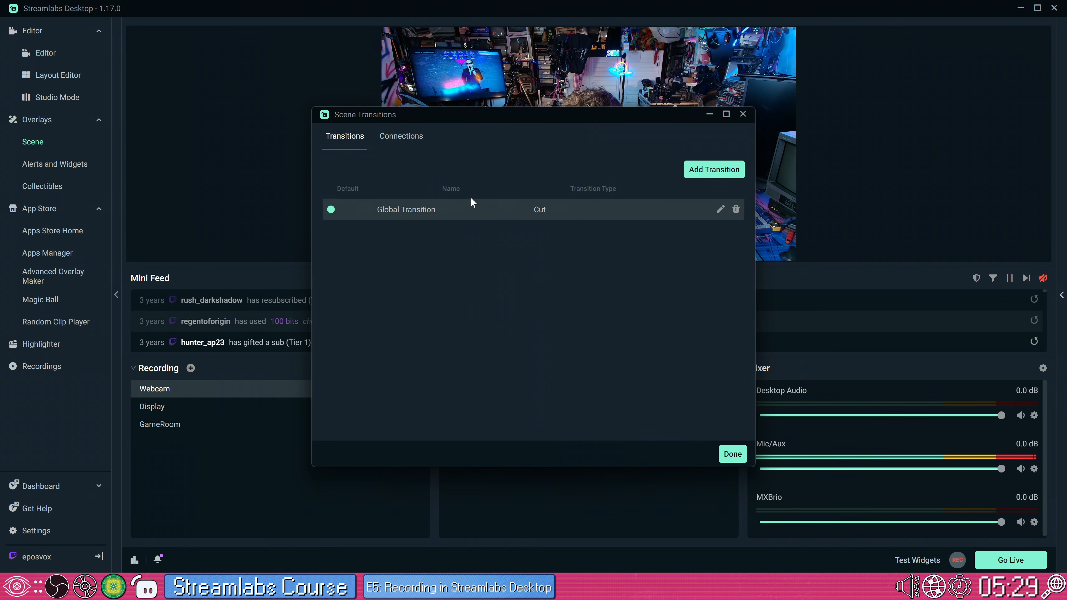
click(692, 169)
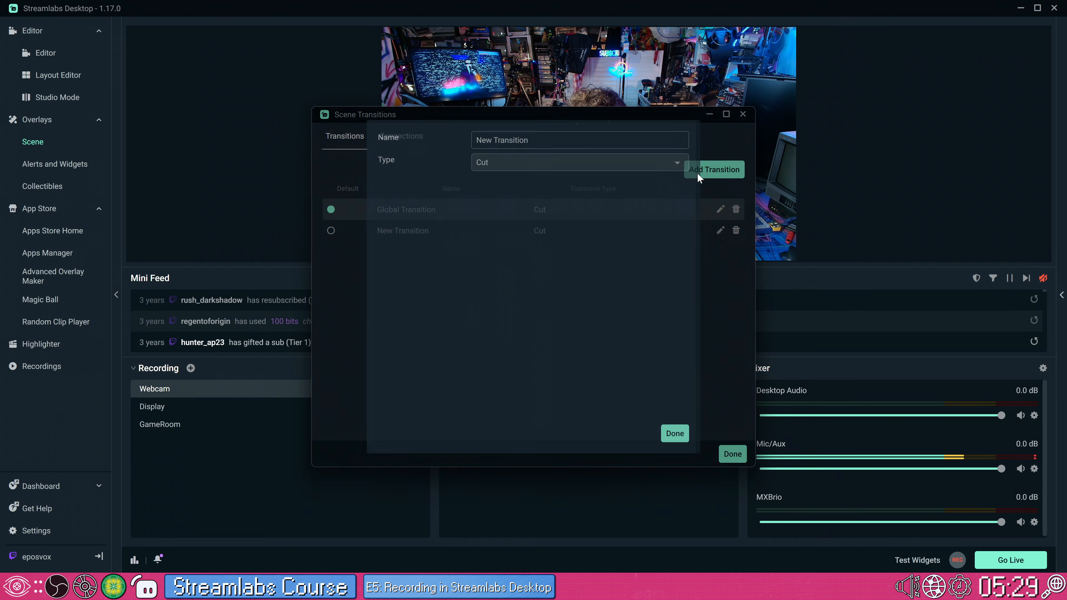
click(509, 159)
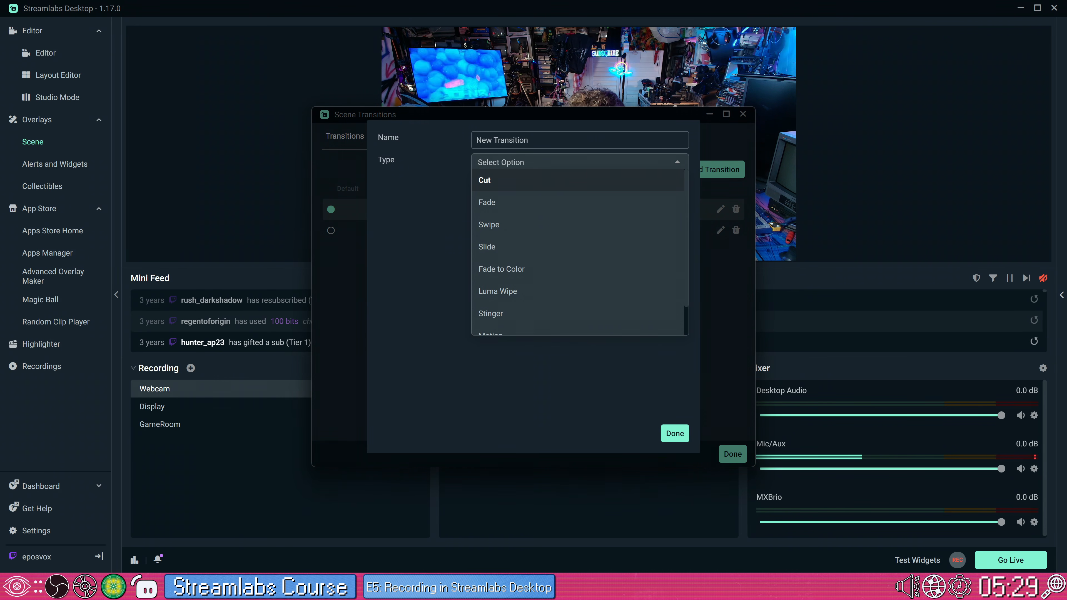
click(520, 226)
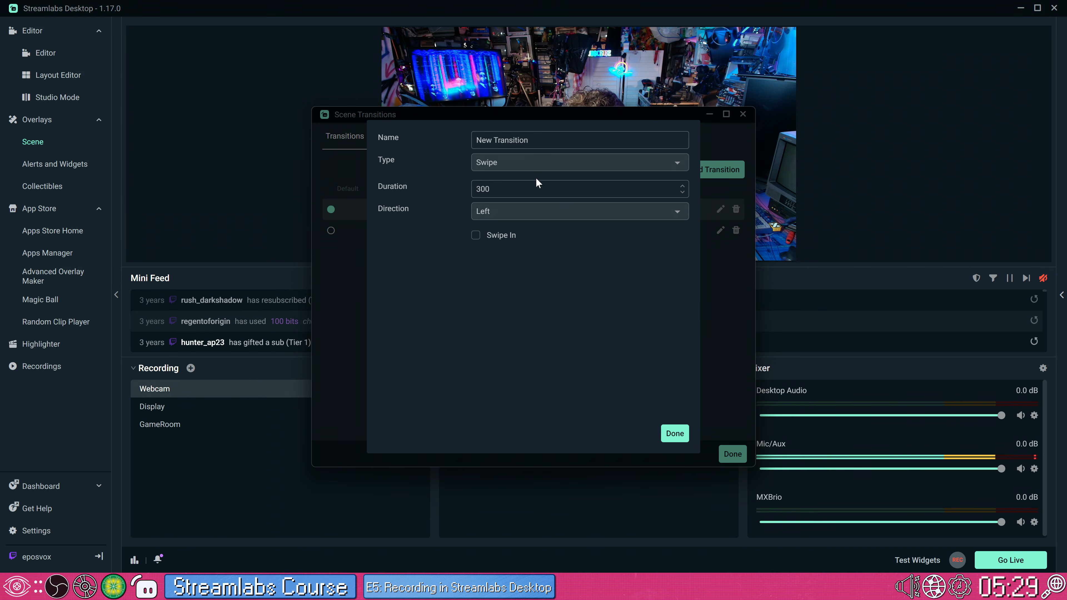
click(407, 128)
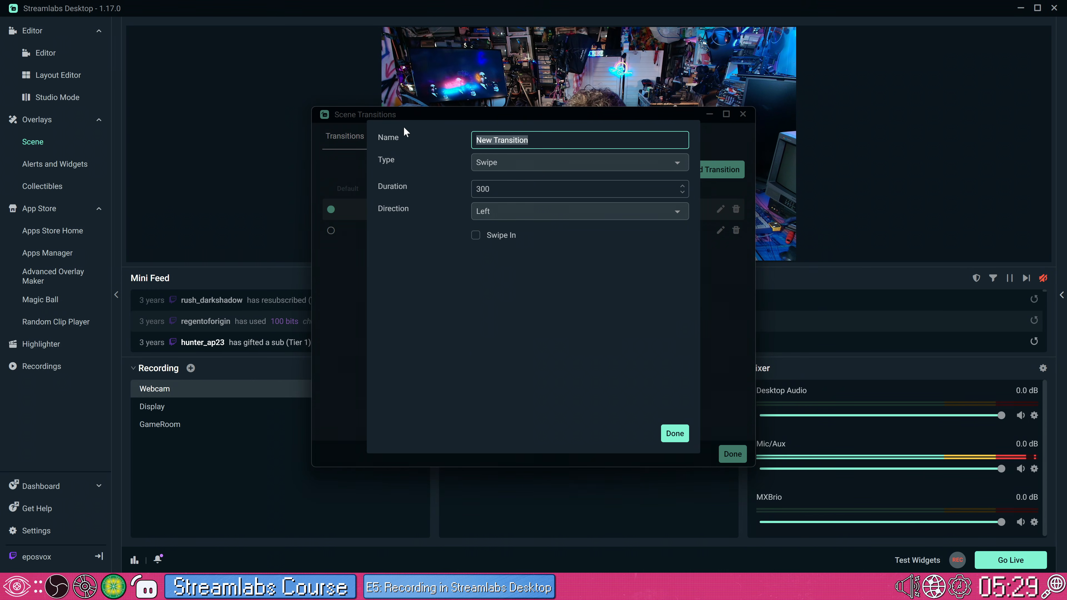
text(Swipe Left)
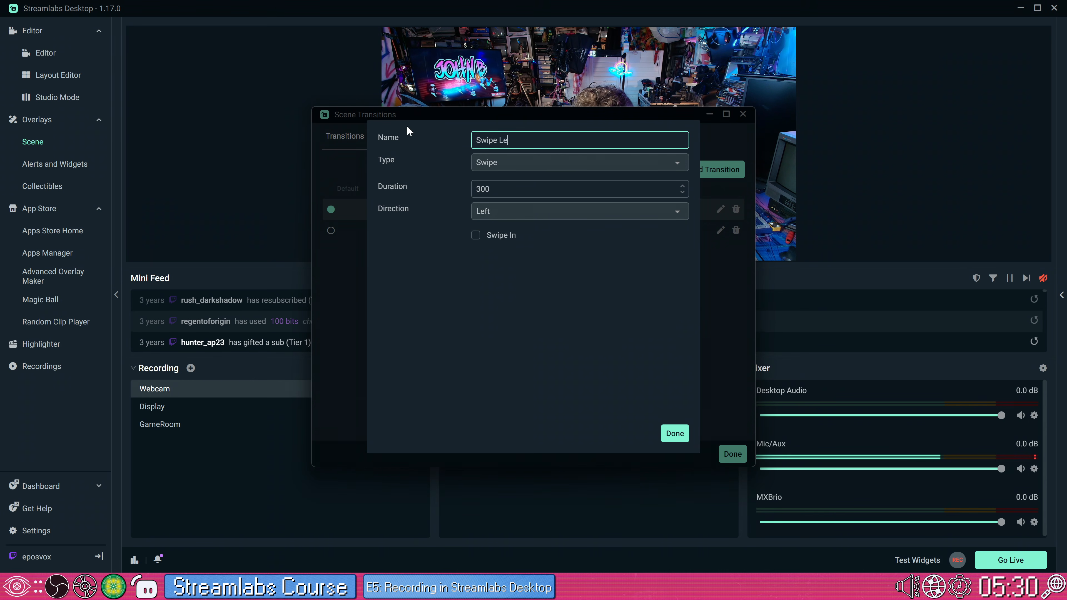
click(674, 433)
click(330, 230)
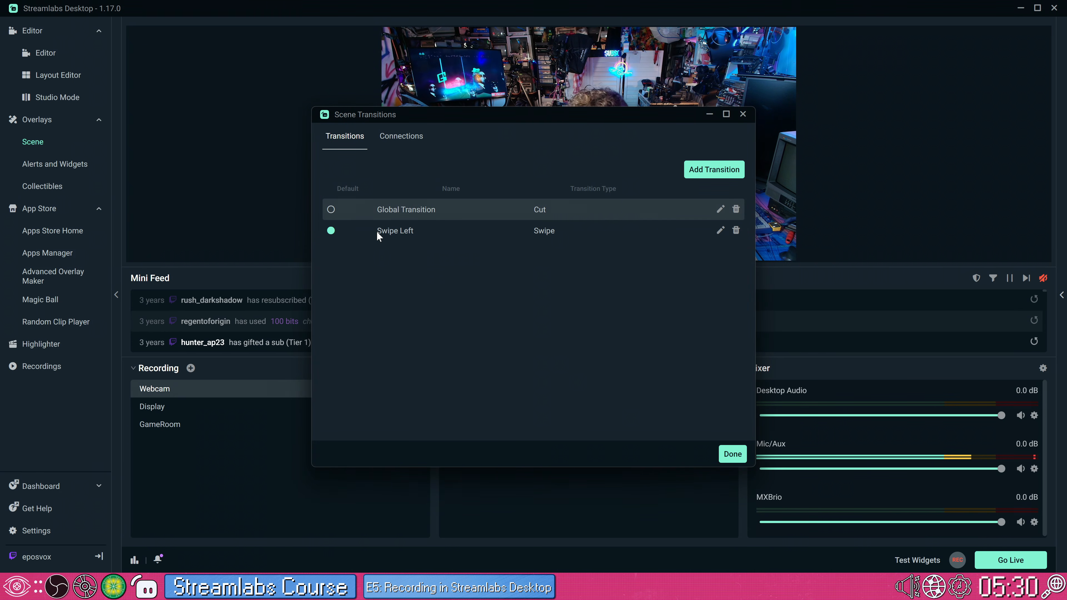
Add a transition connection from the Webcam scene to the Display scene that uses the Swipe Left transition
click(401, 137)
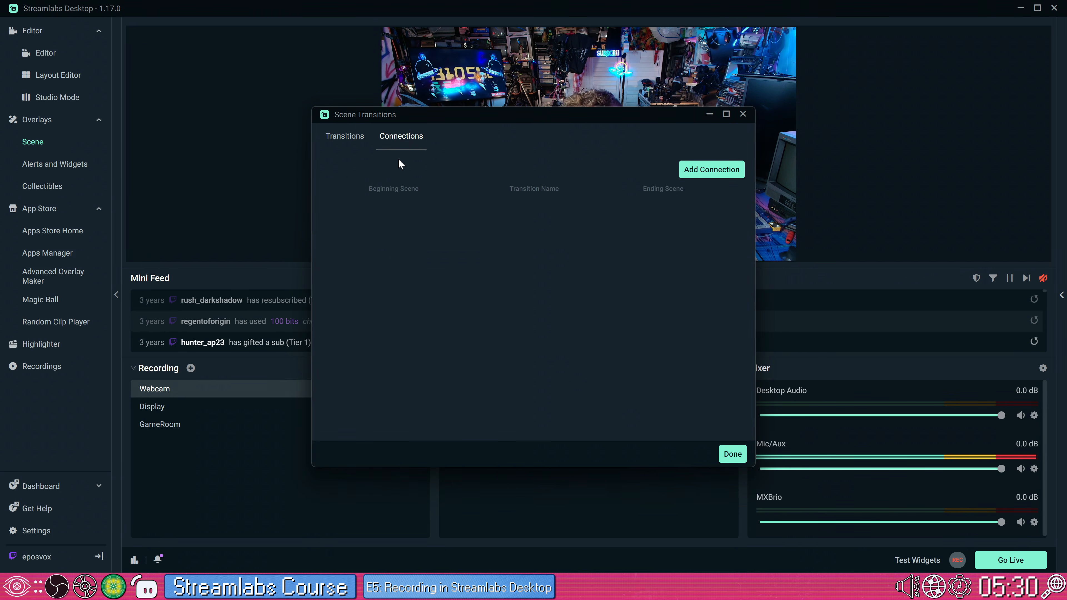
mouse_move(443, 113)
mouse_down()
mouse_move(743, 281)
mouse_move(641, 167)
mouse_move(428, 126)
mouse_up()
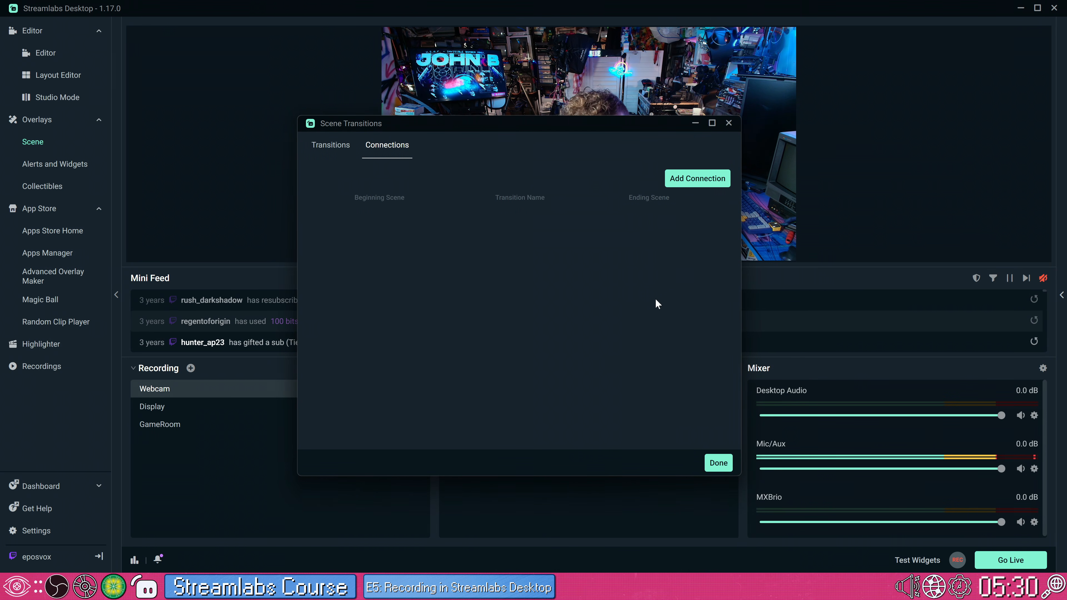
click(695, 178)
click(422, 227)
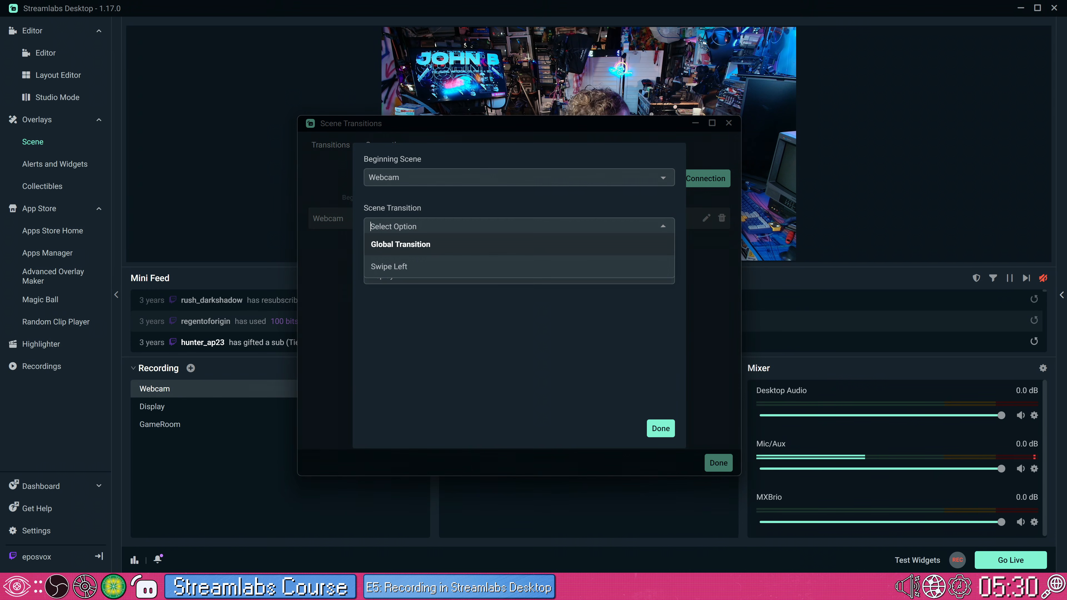
click(409, 239)
click(415, 228)
click(410, 267)
click(418, 176)
click(385, 217)
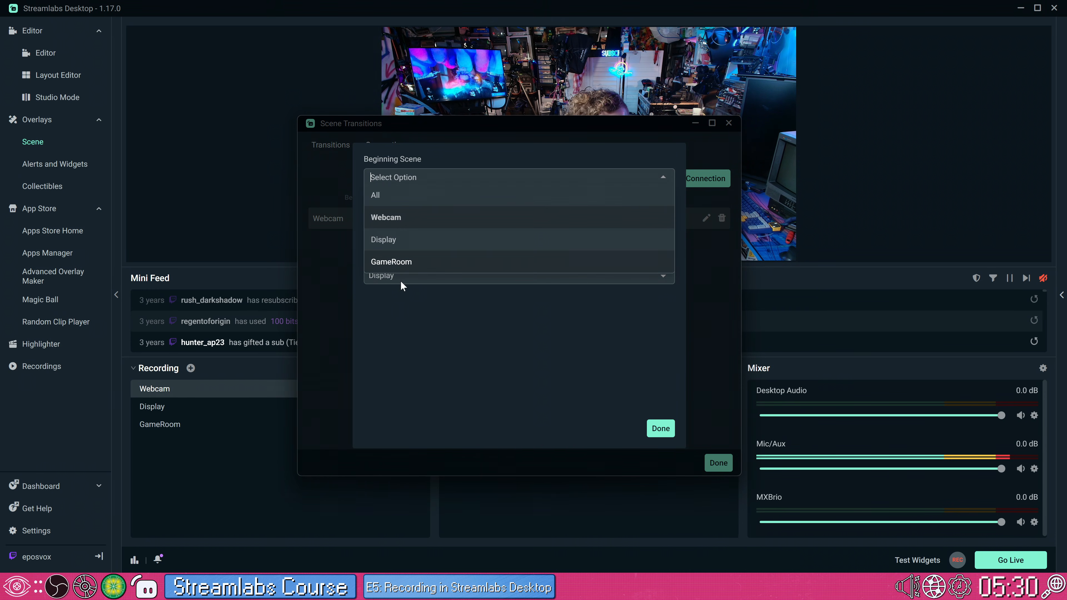
click(400, 278)
click(387, 252)
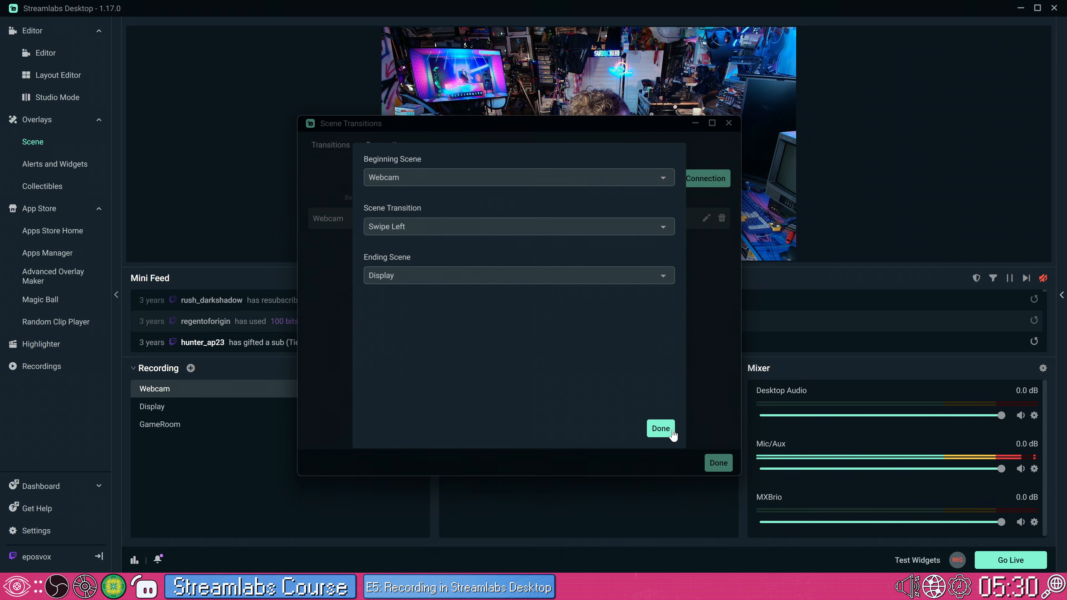
click(661, 428)
Make Global Transition the default scene transition and close the transition settings
click(319, 150)
click(318, 218)
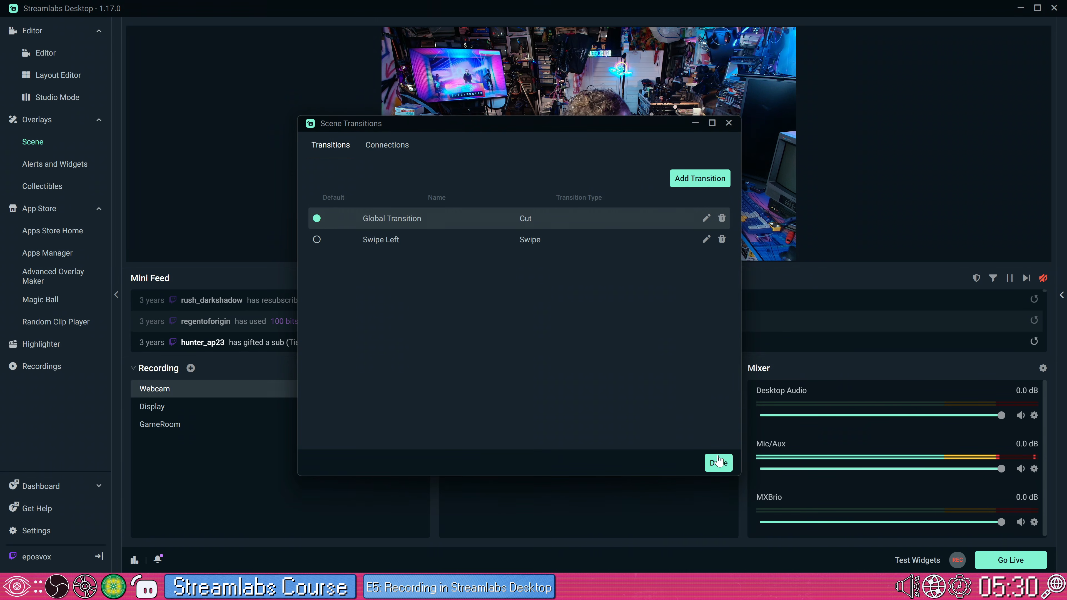
click(717, 463)
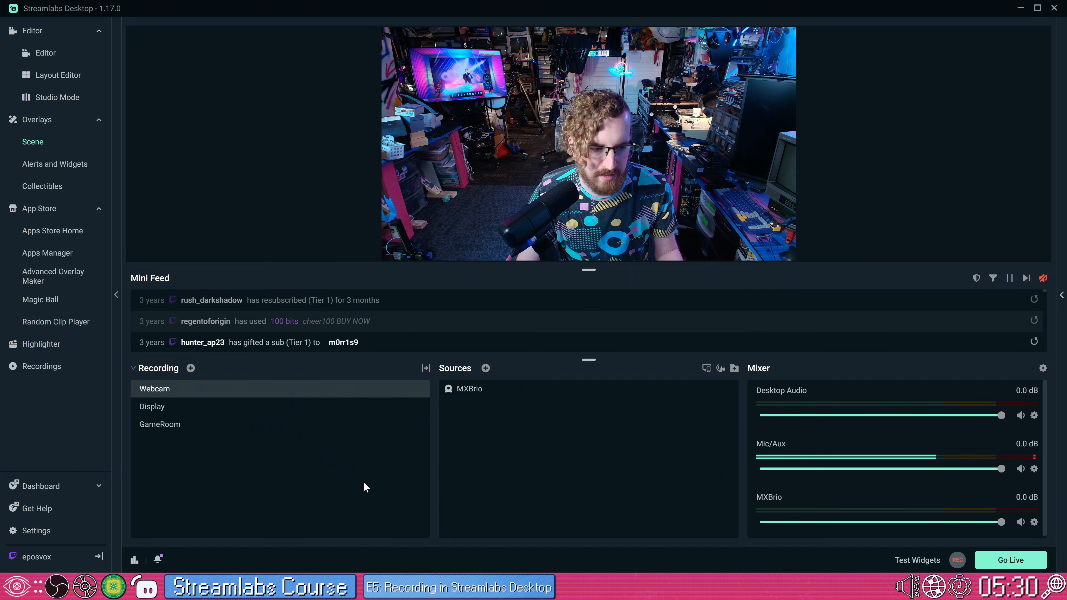
Test the transitions by switching between the Display, GameRoom and Webcam scenes, finishing on Webcam
click(255, 414)
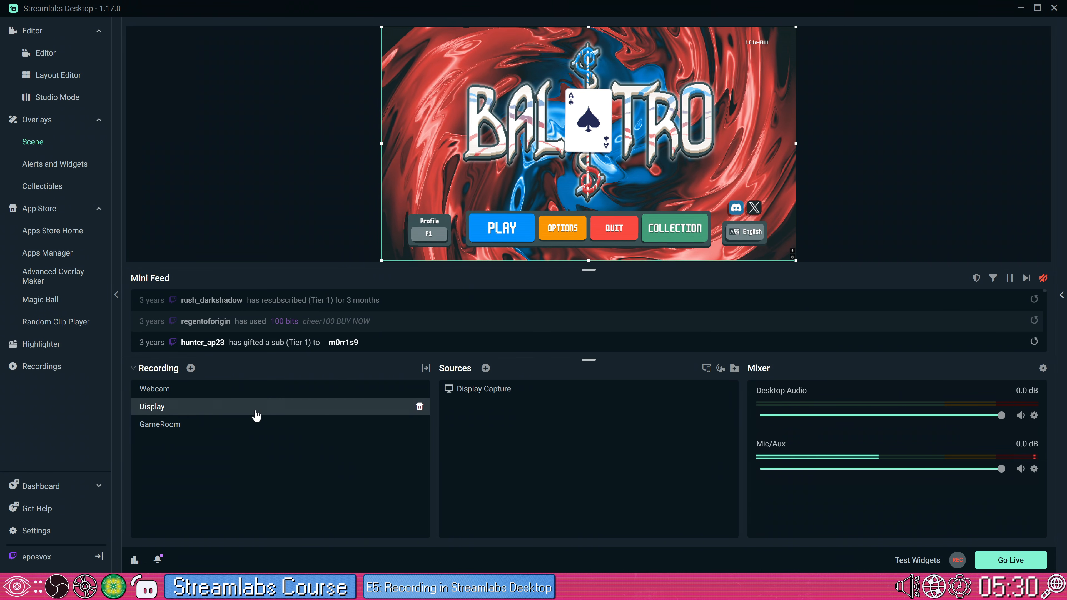
click(252, 424)
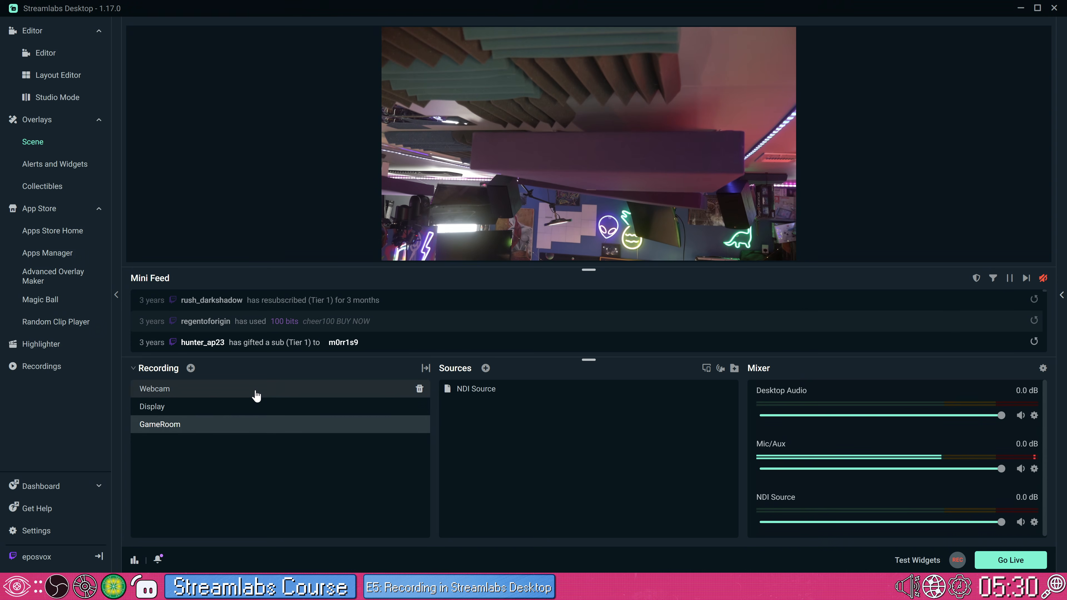
click(255, 390)
click(255, 407)
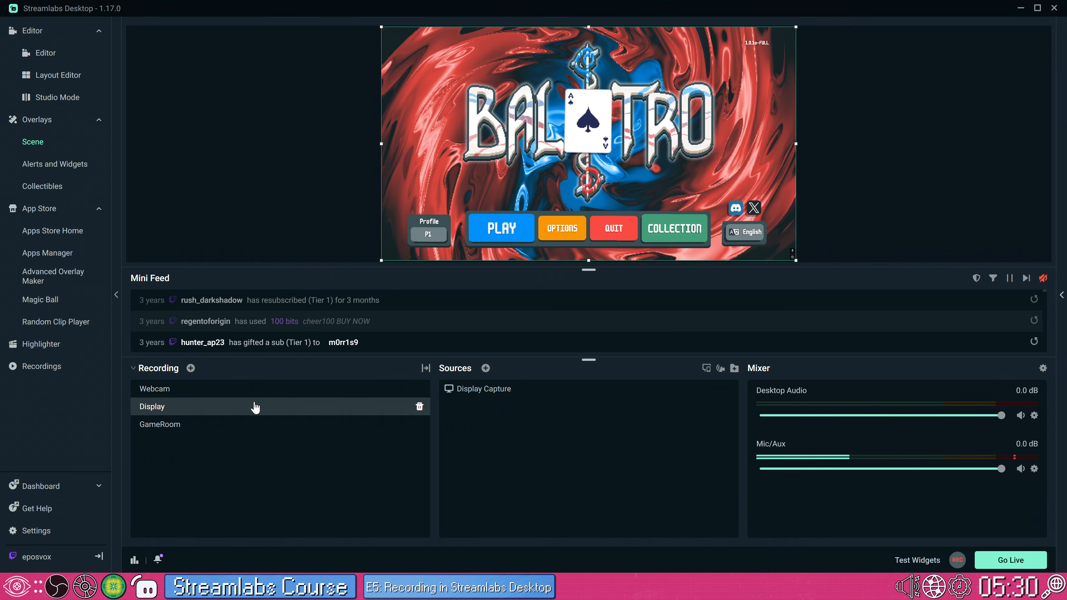
click(263, 392)
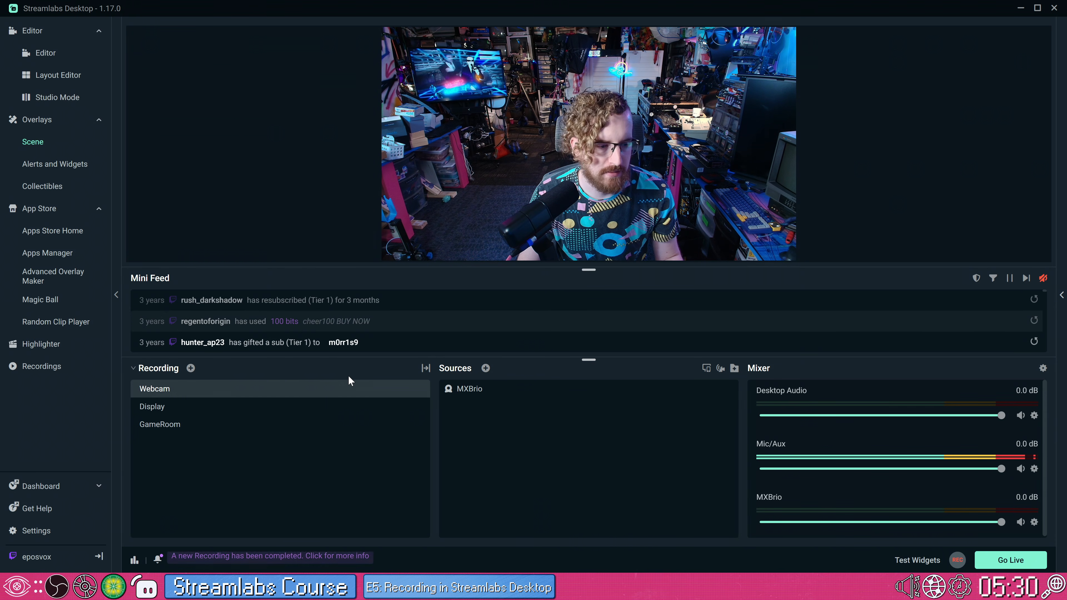
Set the base canvas resolution to the vertical 1080x1920 preset in the video settings
click(49, 531)
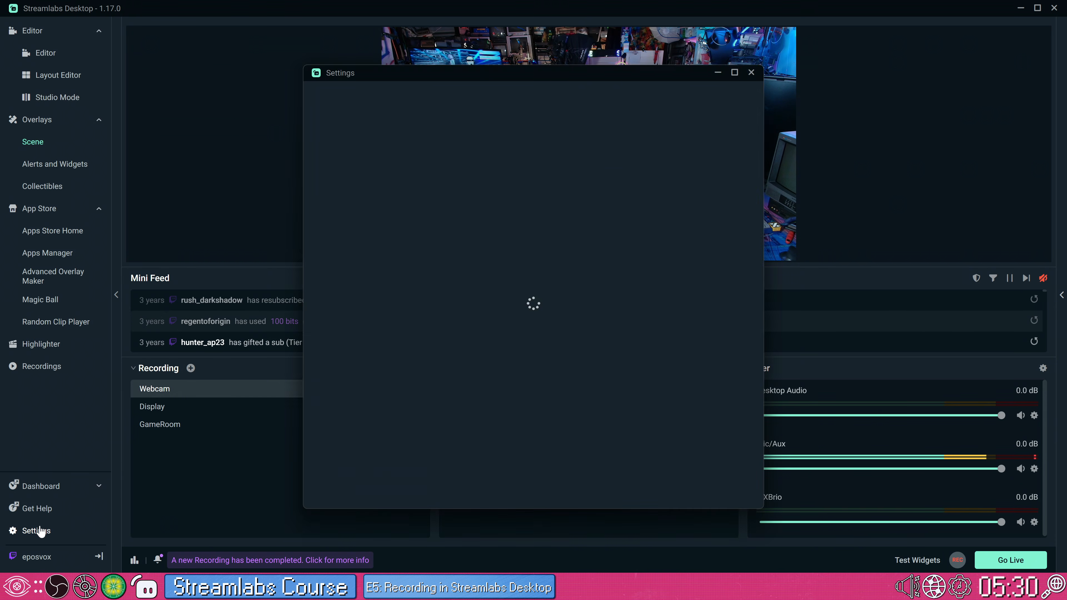
click(370, 190)
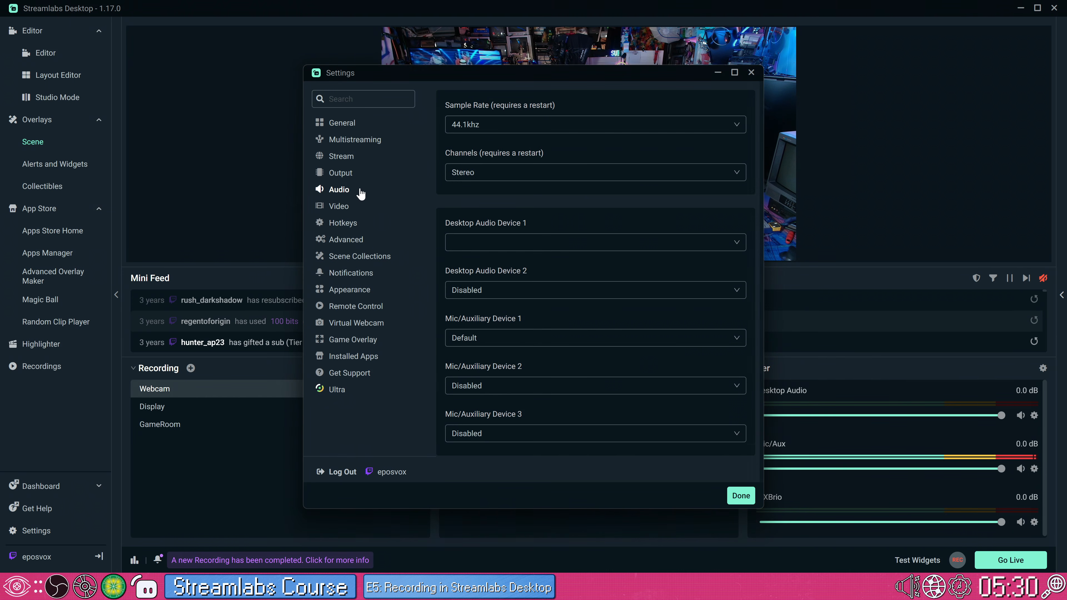
click(343, 207)
click(563, 149)
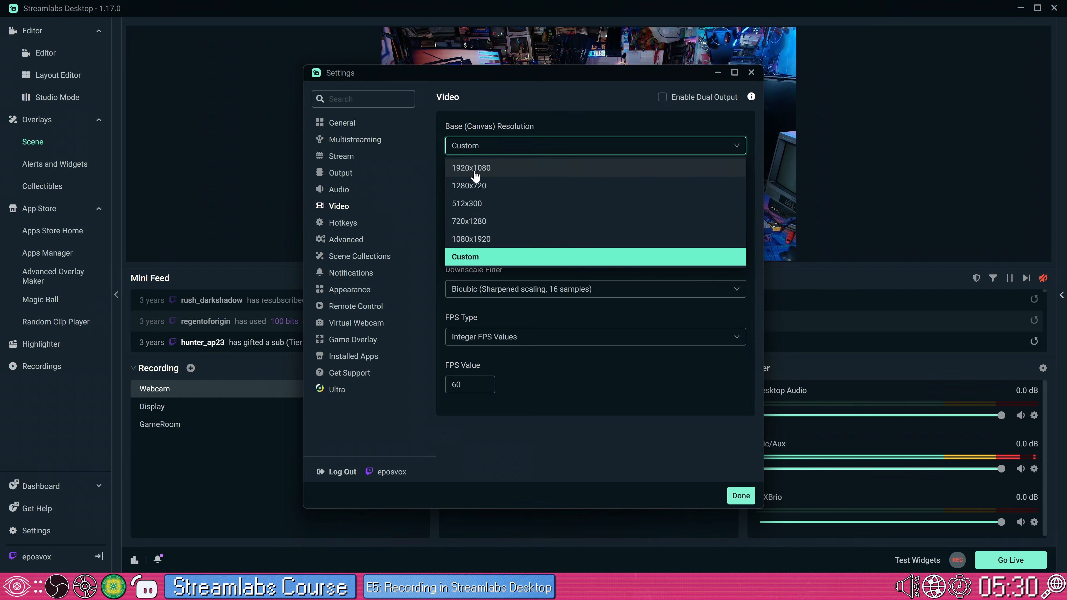
click(470, 239)
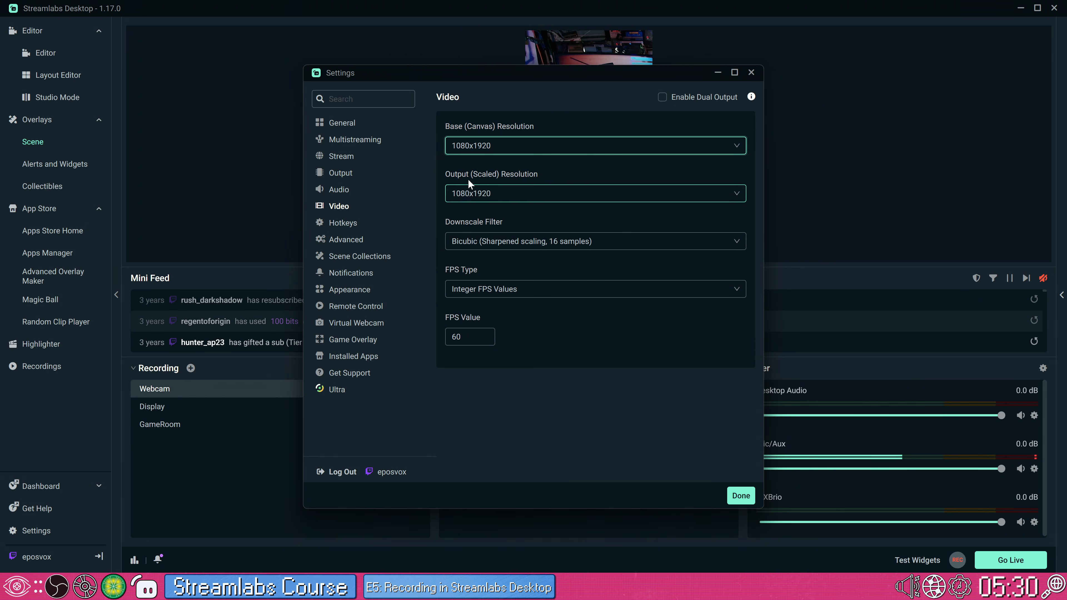
click(739, 496)
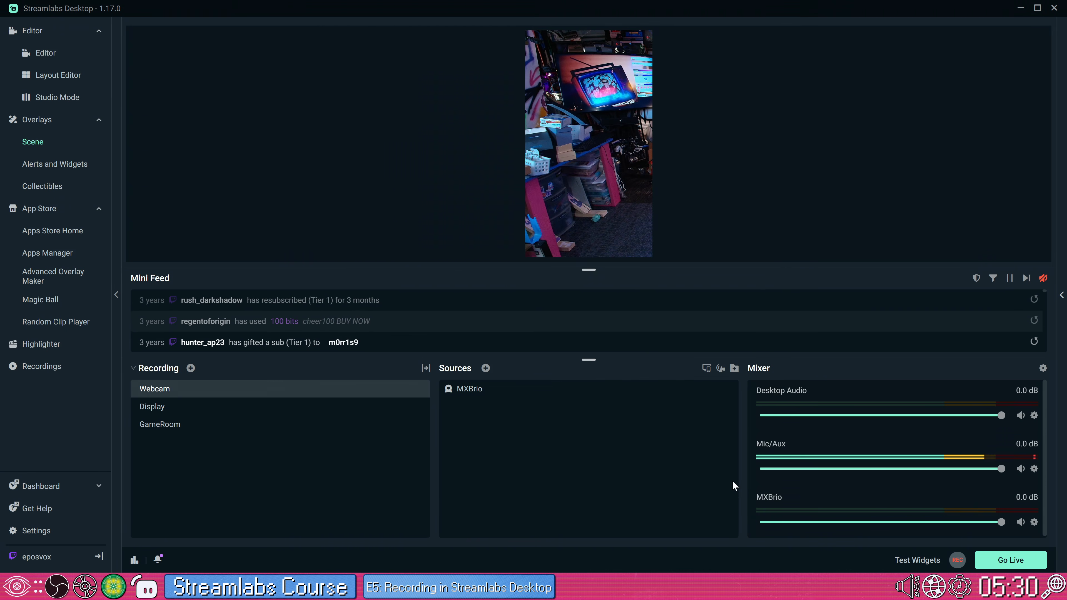
Move the MXBrio webcam source into the vertical canvas and center it on the screen
mouse_move(618, 153)
mouse_down()
mouse_move(589, 164)
mouse_move(438, 142)
mouse_up()
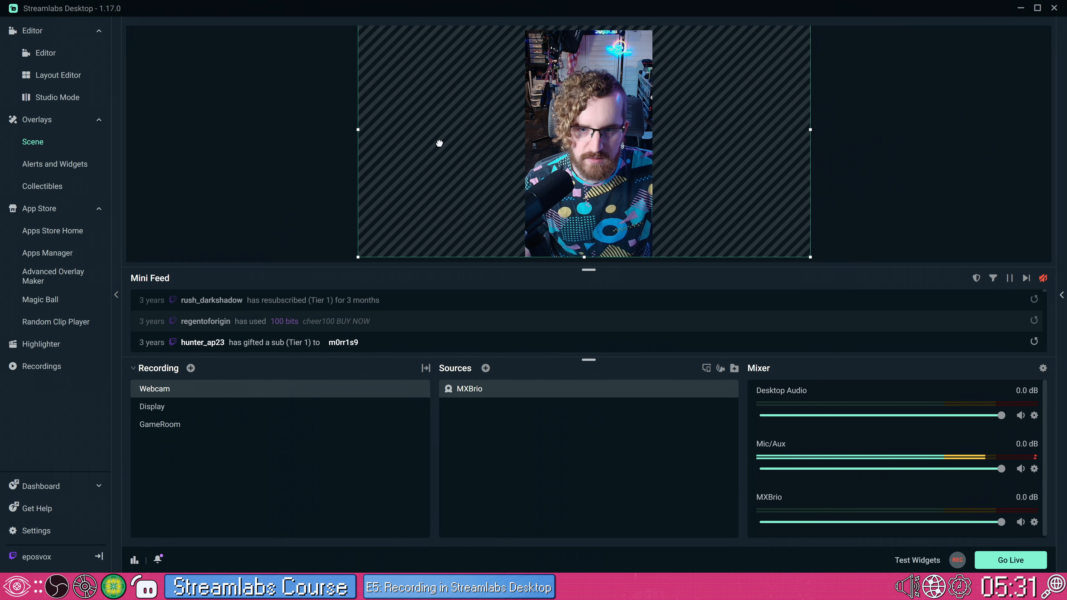
right_click(532, 175)
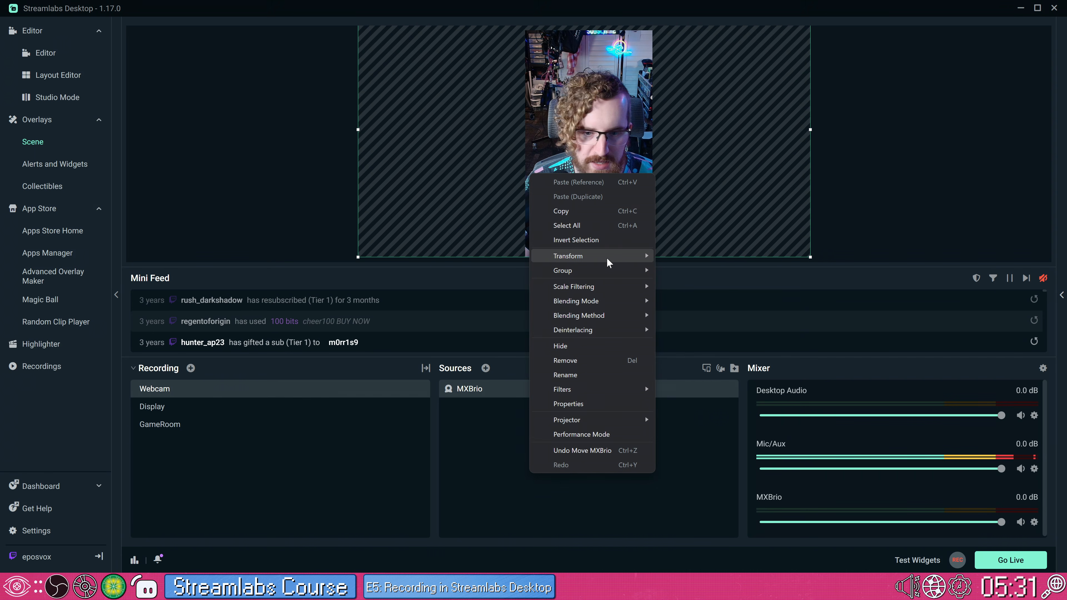
mouse_move(605, 255)
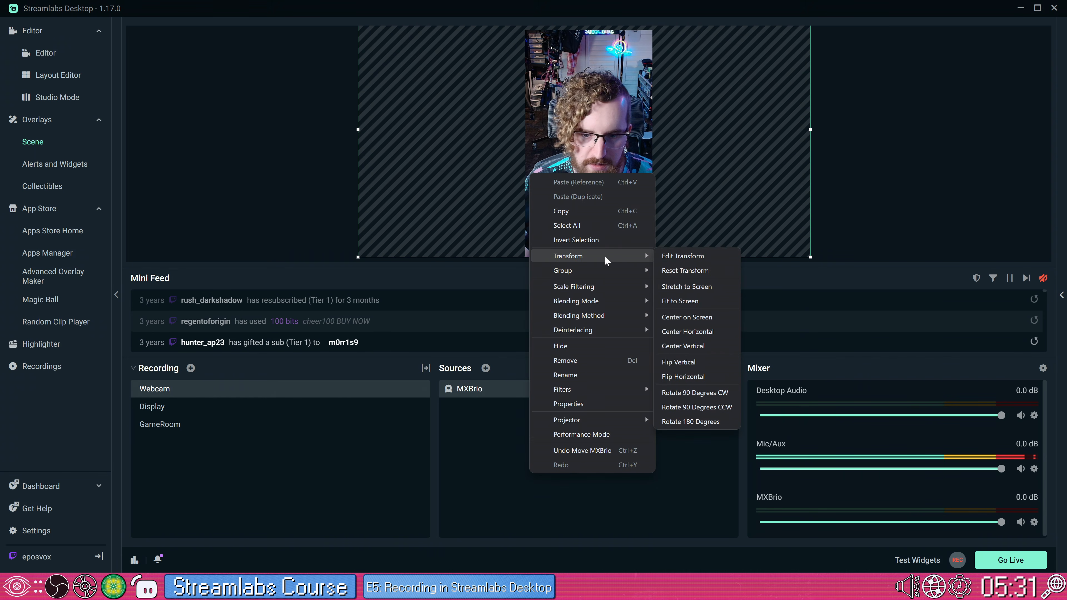
click(694, 318)
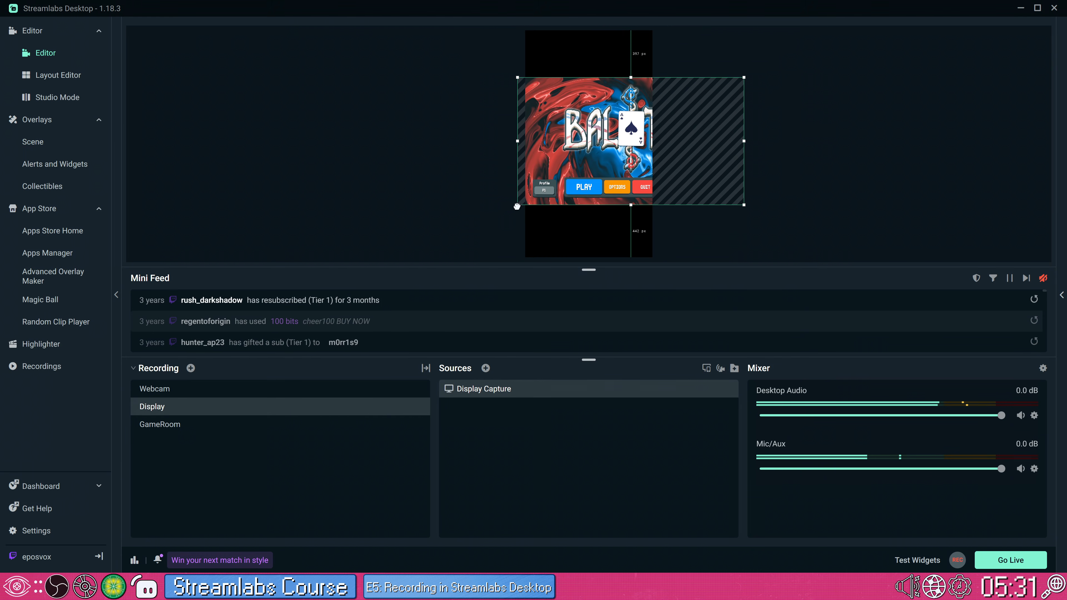
Enlarge the preview area, then resize and reposition the Display Capture source on the vertical canvas
drag(458, 209, 493, 312)
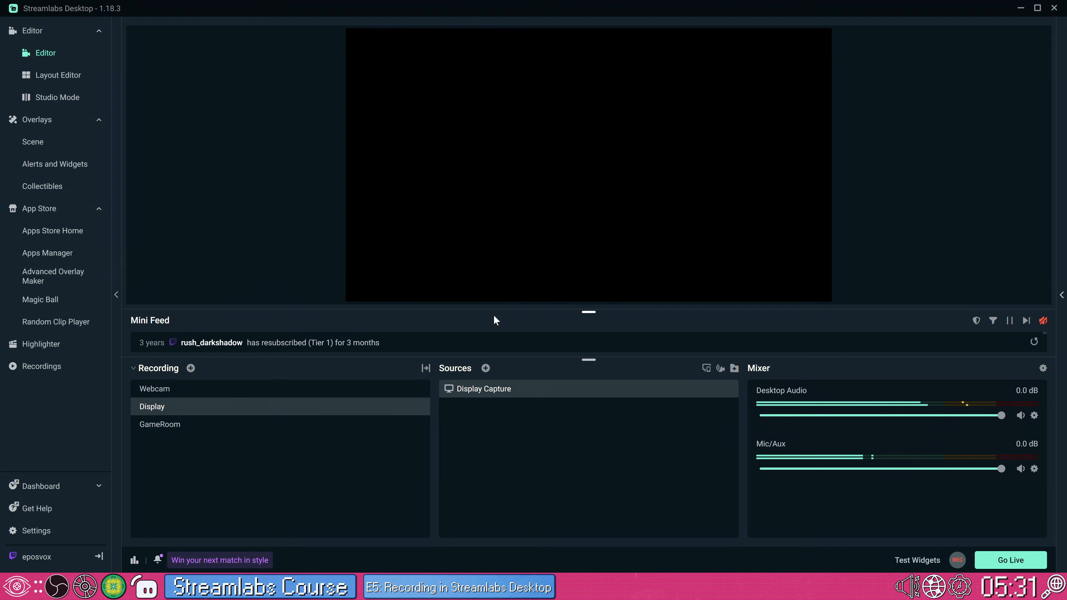
drag(519, 278, 535, 197)
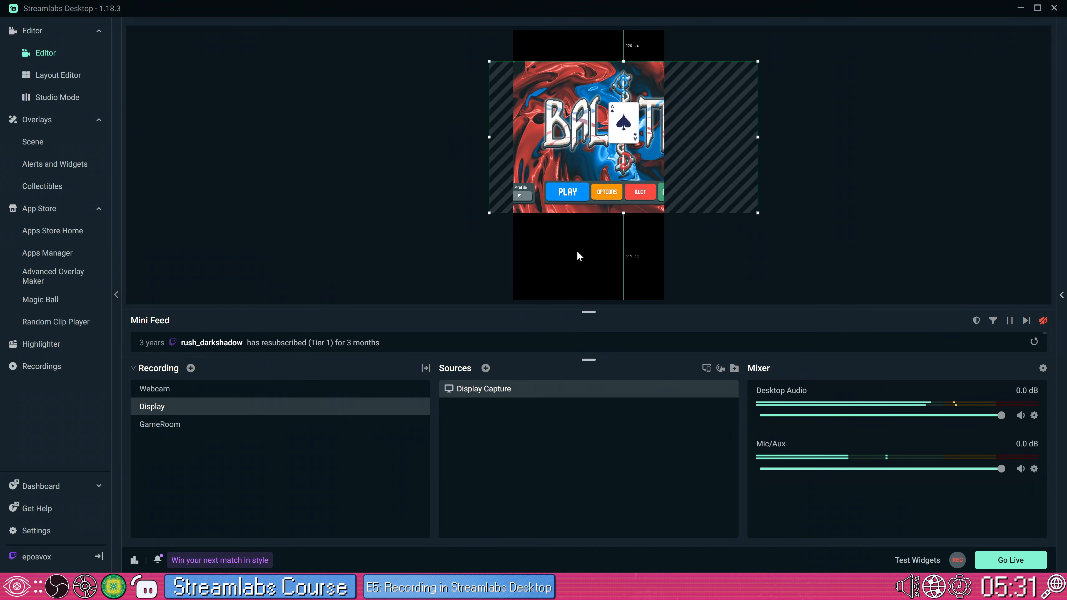
drag(624, 213, 624, 312)
drag(613, 231, 620, 198)
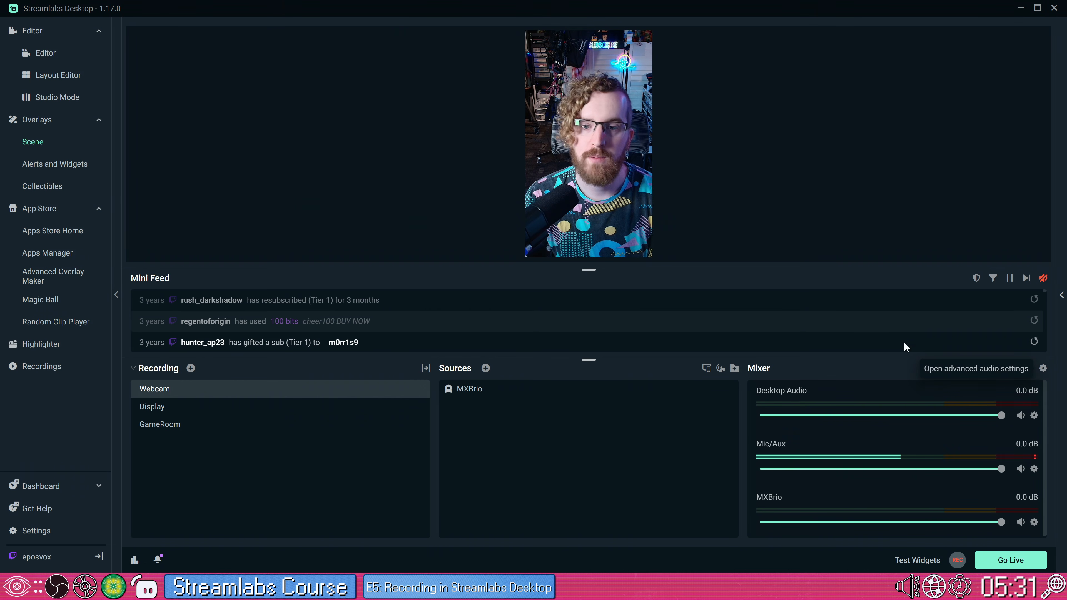
Open the Output settings and select Advanced as the output mode
click(36, 530)
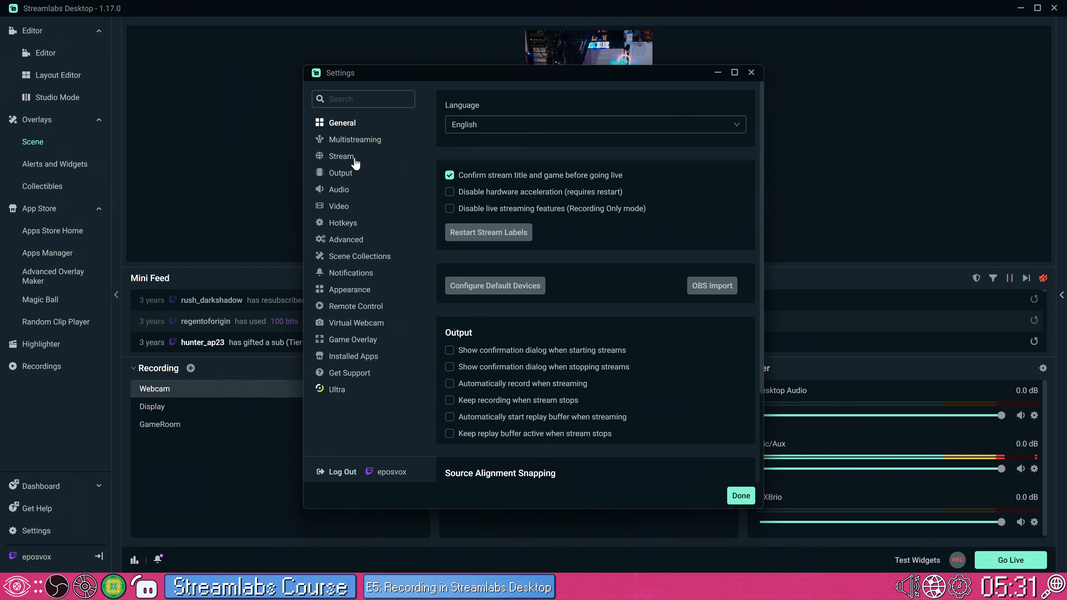
click(343, 174)
click(492, 122)
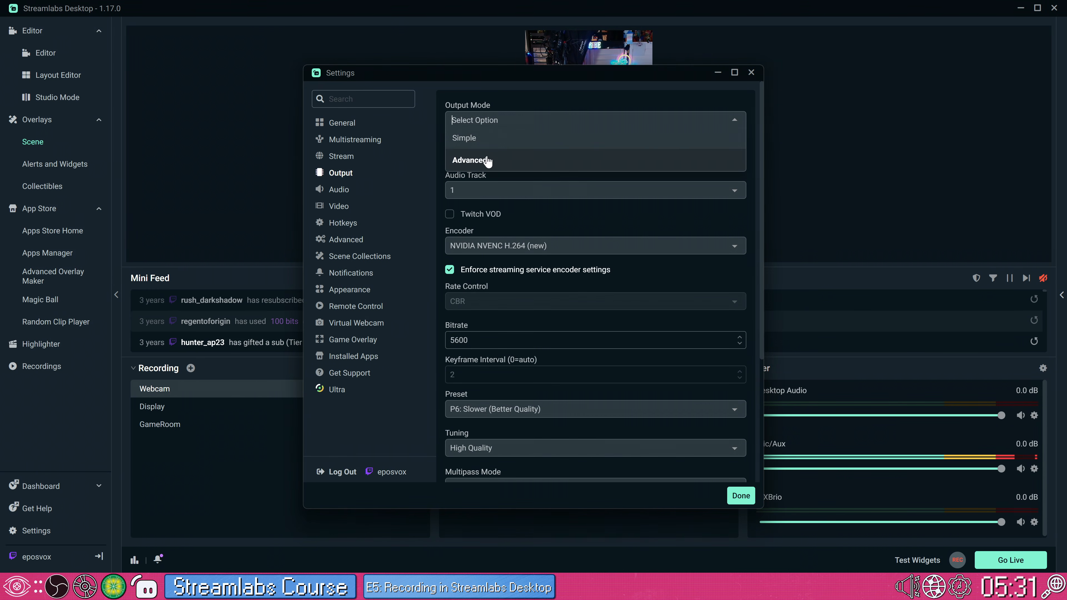
click(487, 160)
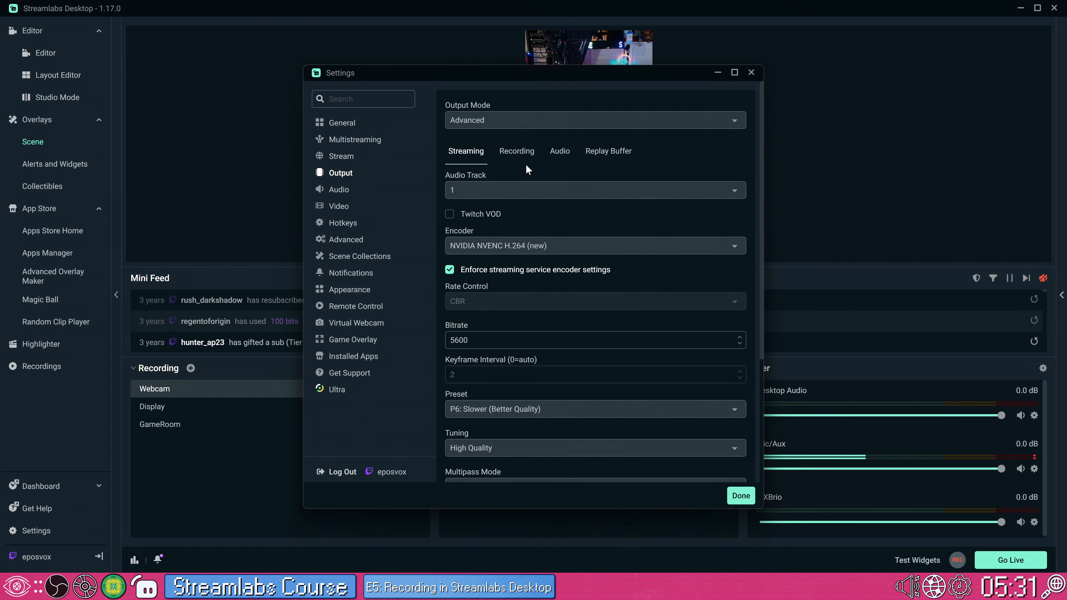
Review the Recording output settings, then set the streaming audio track to 1 in the advanced output settings
click(517, 152)
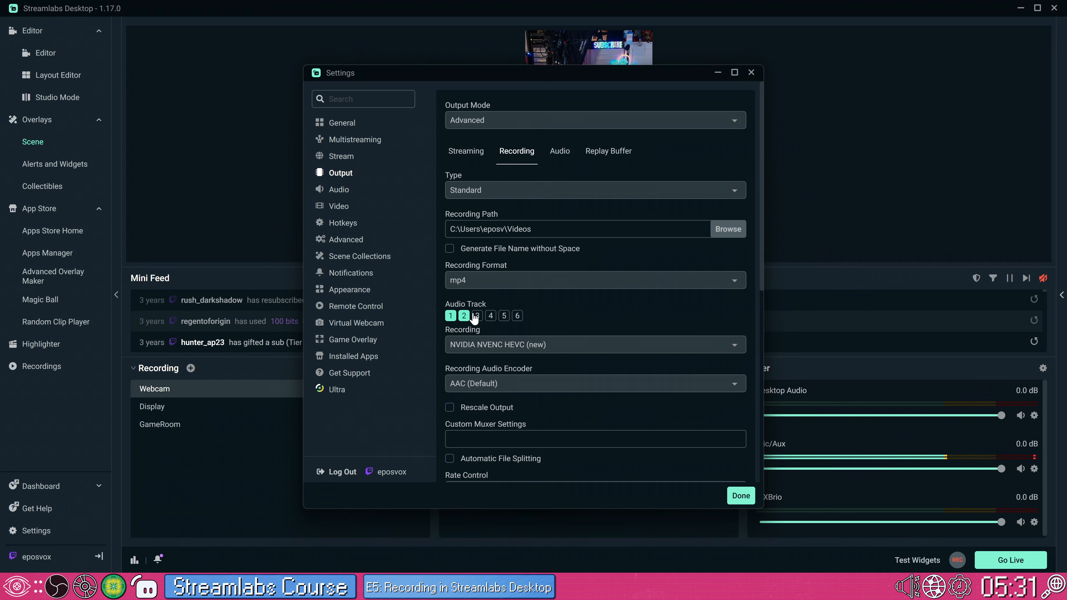
click(733, 495)
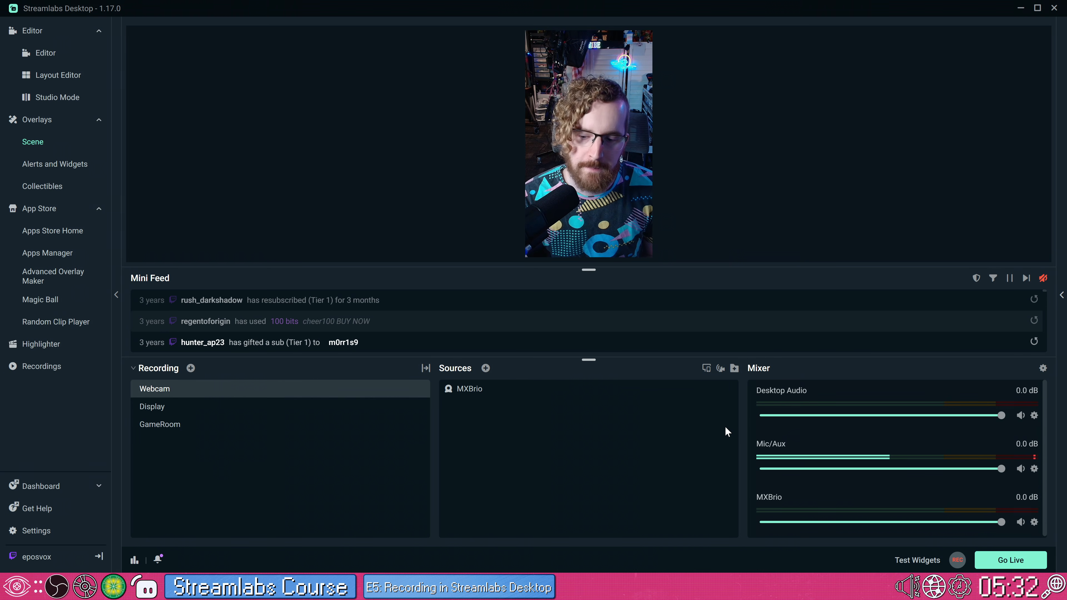
click(36, 530)
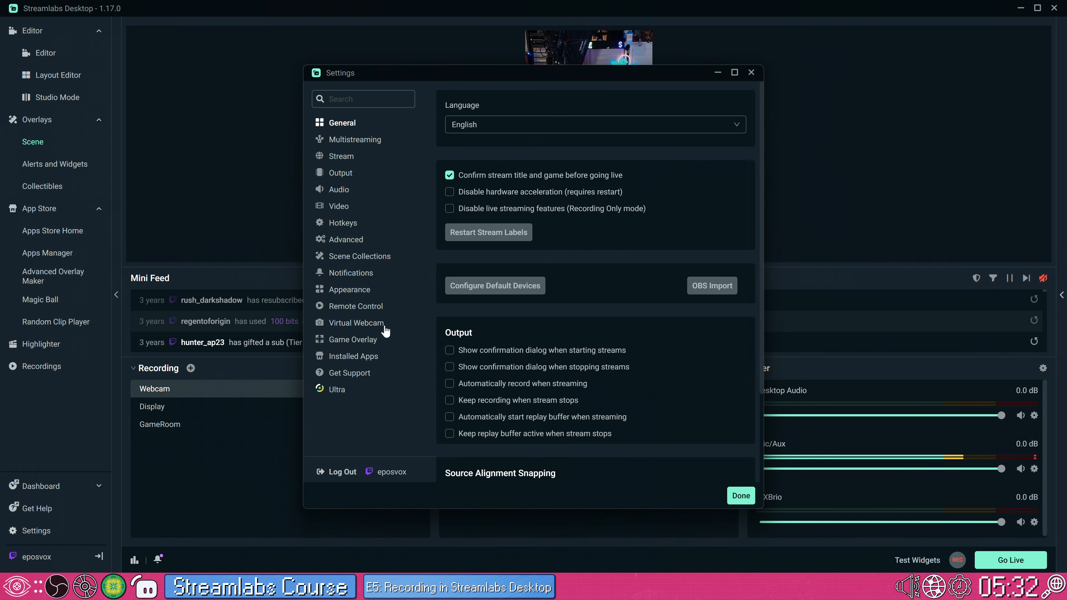
click(363, 173)
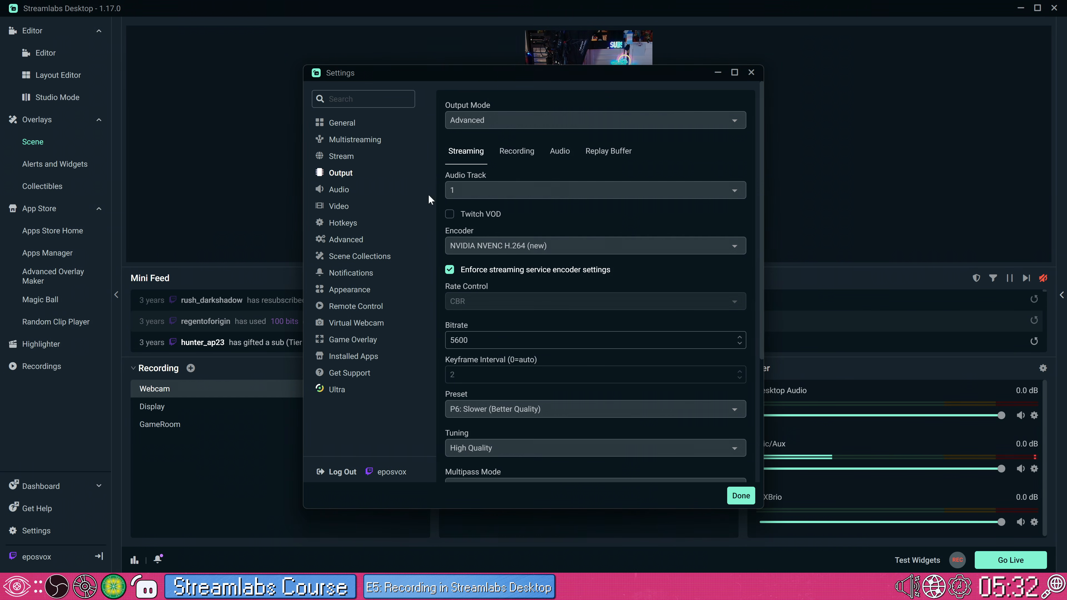
click(489, 190)
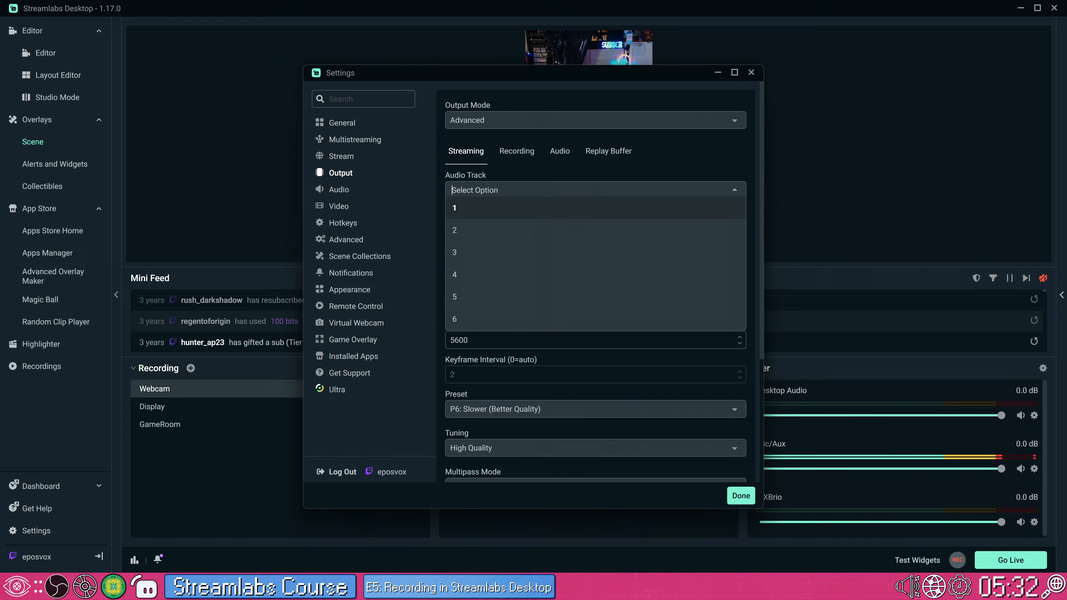
click(506, 208)
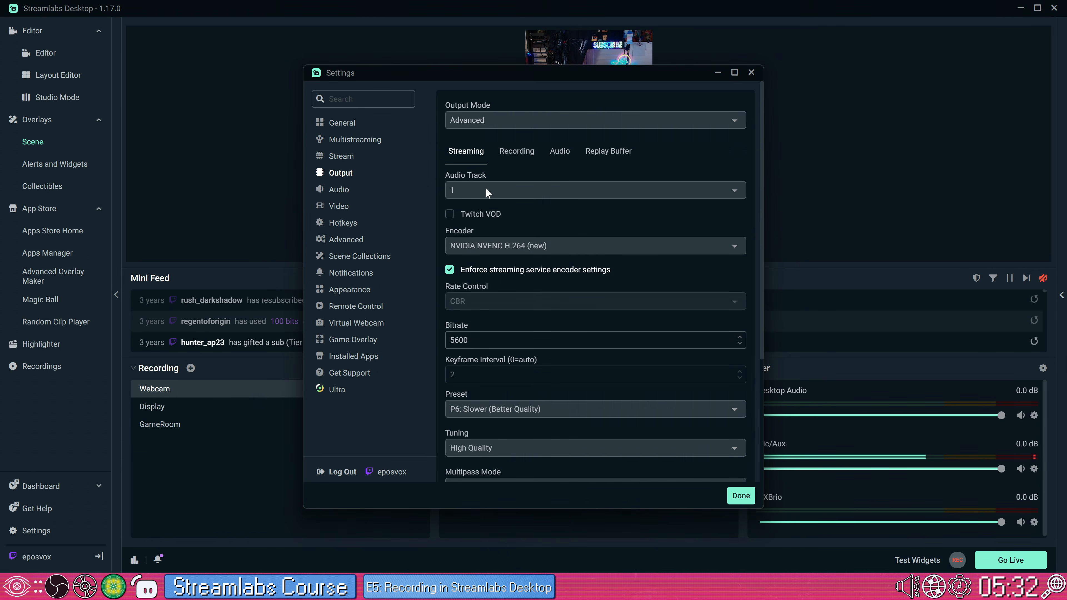
Enable audio tracks 1 through 4 for the recording output and close the settings
click(530, 156)
click(467, 315)
click(478, 316)
click(490, 316)
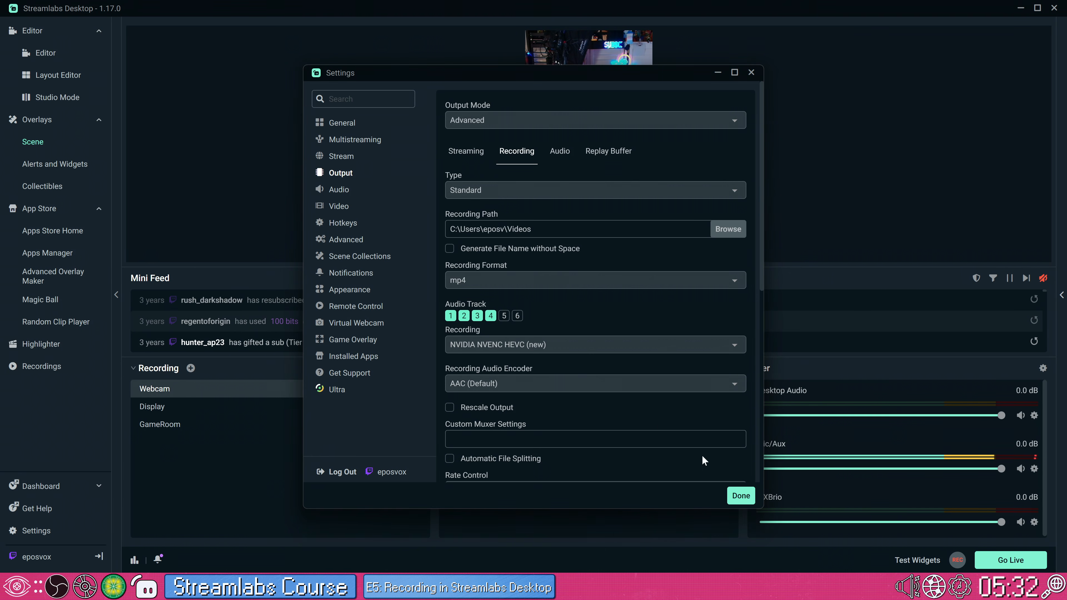
click(741, 496)
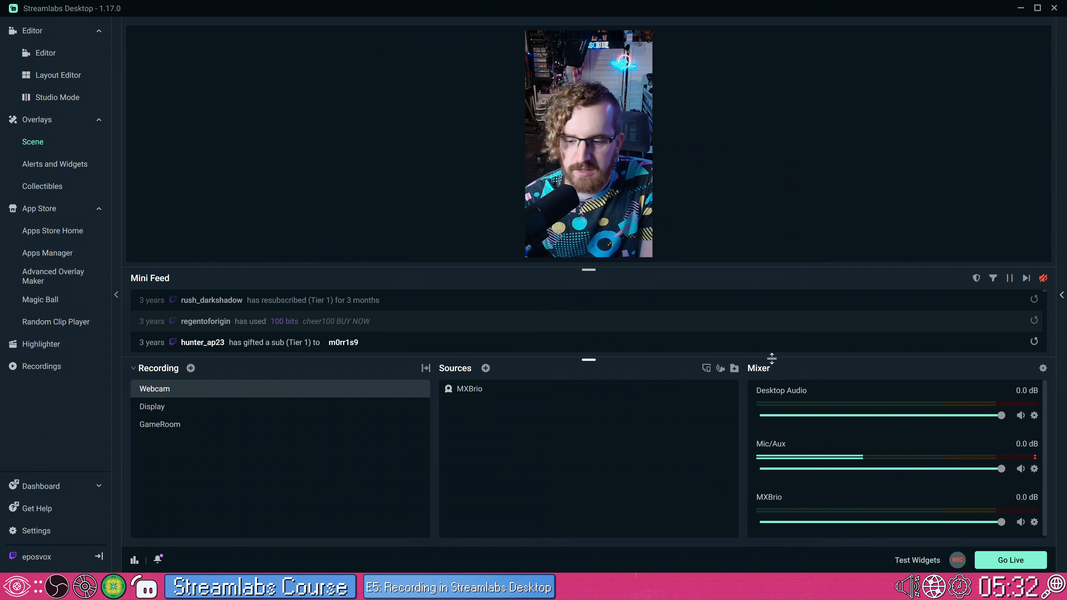
In the advanced audio settings, hide MXBrio from the mixer and unassign it from the stream track and all four recording tracks
click(1043, 370)
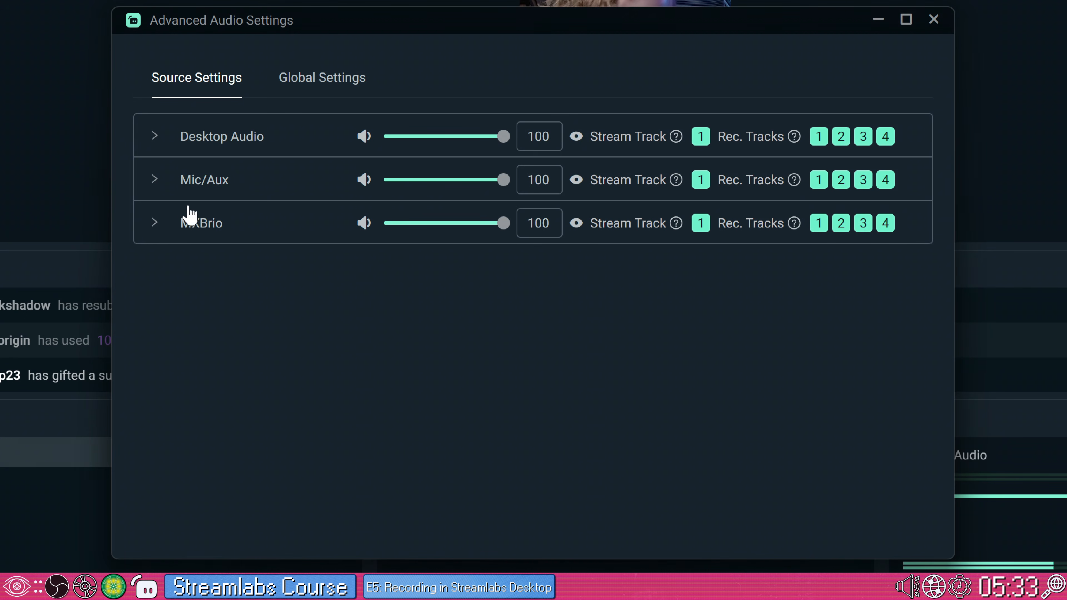
click(157, 224)
click(157, 228)
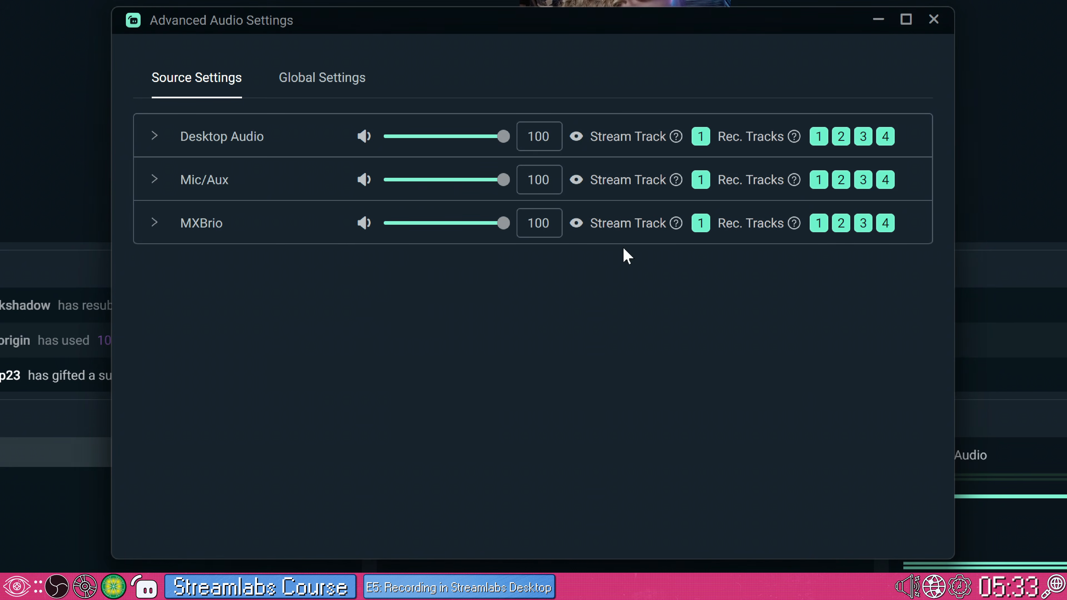
click(577, 226)
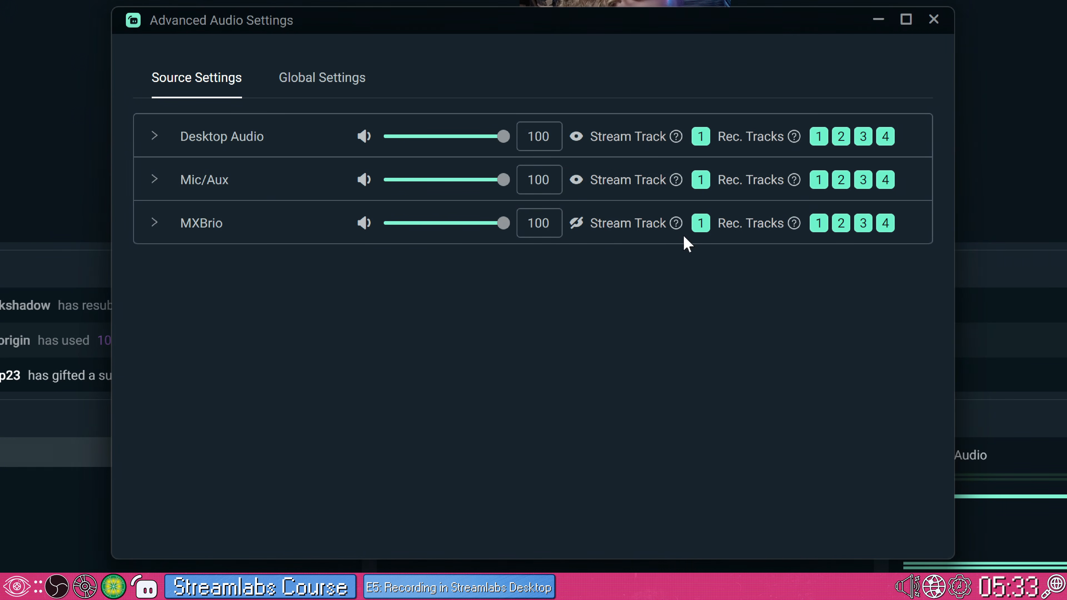
click(704, 229)
click(842, 229)
click(865, 229)
click(887, 231)
Set the MXBrio audio volume to 0 and mute the source
click(459, 232)
drag(502, 223, 383, 229)
click(385, 216)
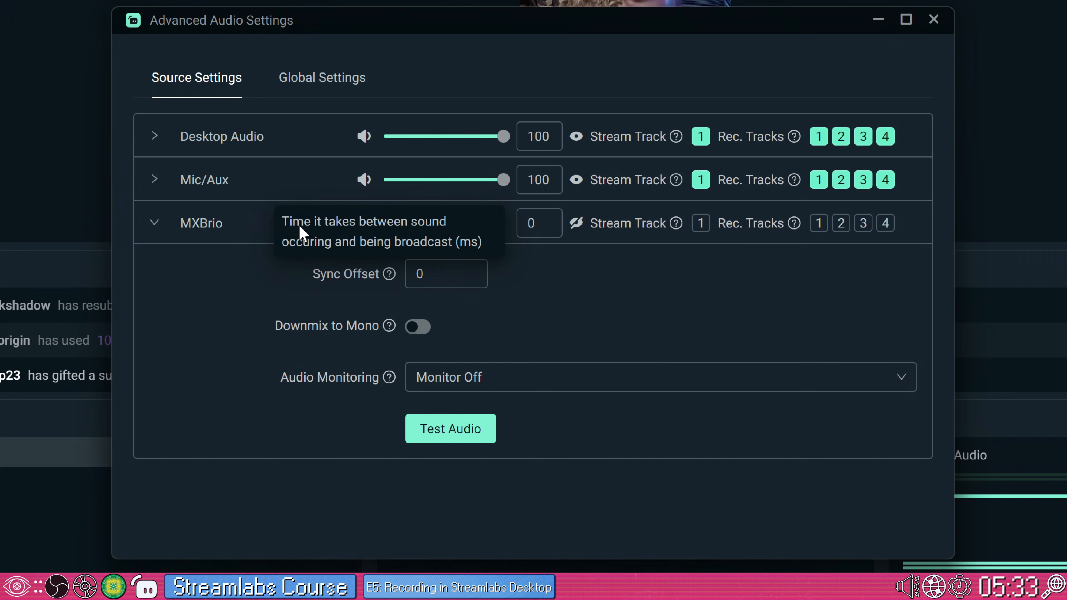
click(363, 223)
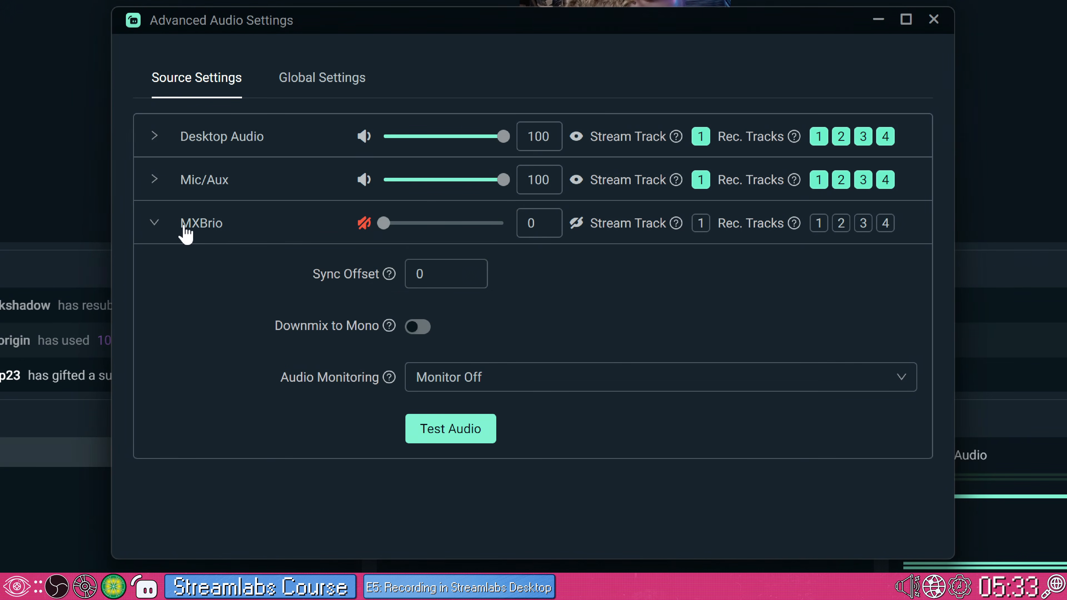
click(186, 230)
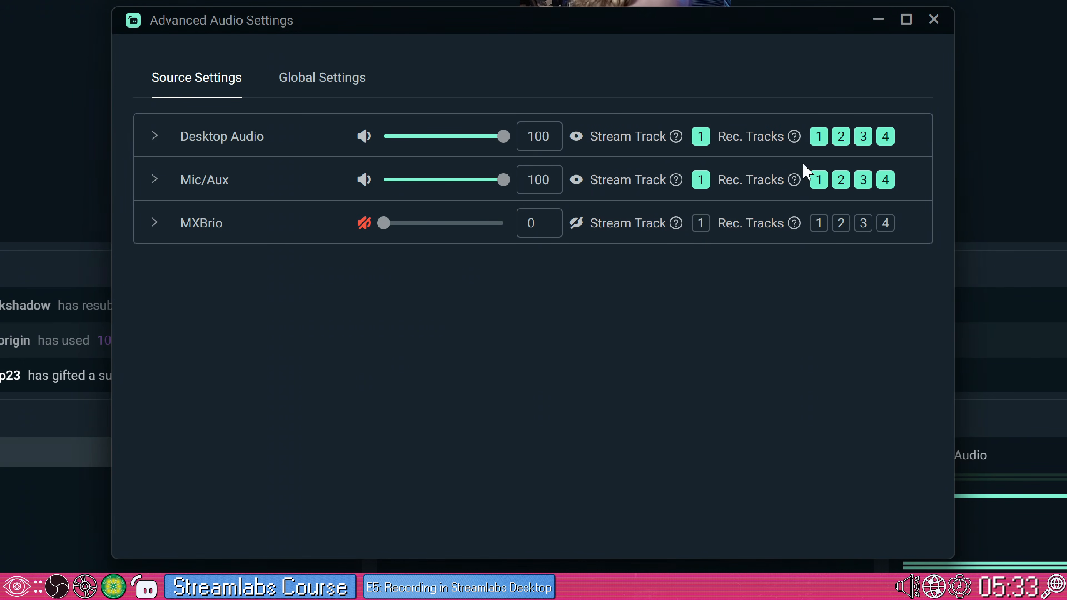
Assign Desktop Audio to recording tracks 1 and 3 and Mic/Aux to tracks 1 and 2, then close the audio settings
click(841, 138)
click(885, 137)
click(884, 180)
click(841, 180)
click(863, 181)
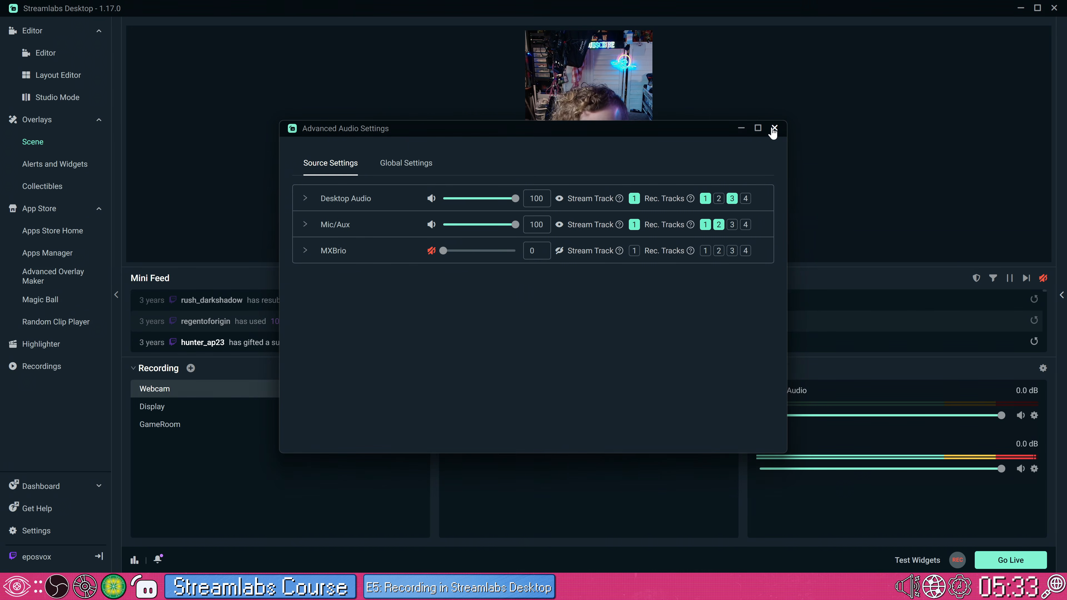
click(773, 129)
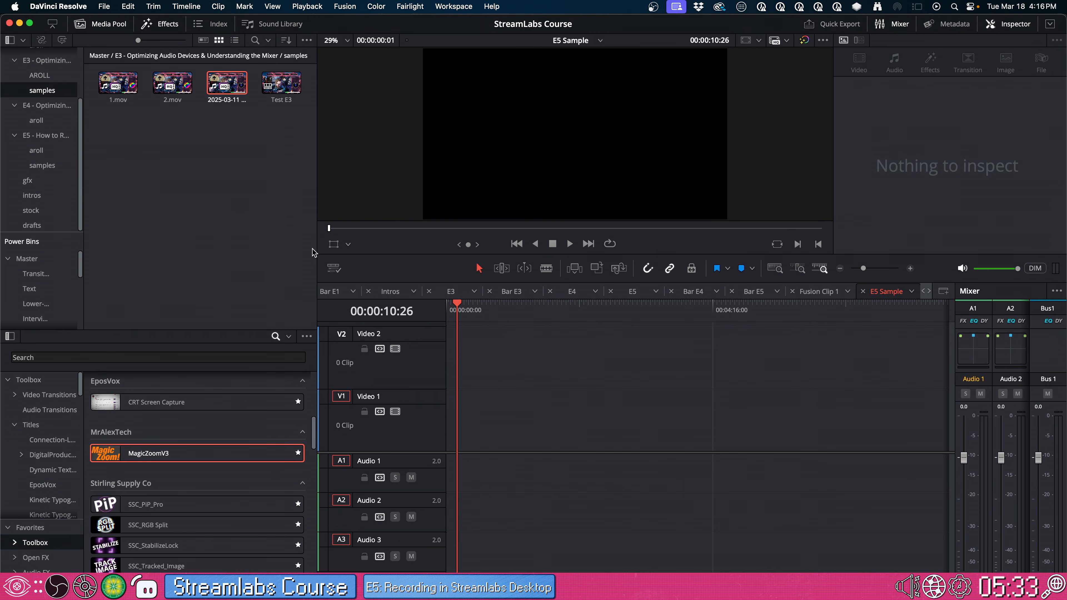
drag(226, 84, 466, 404)
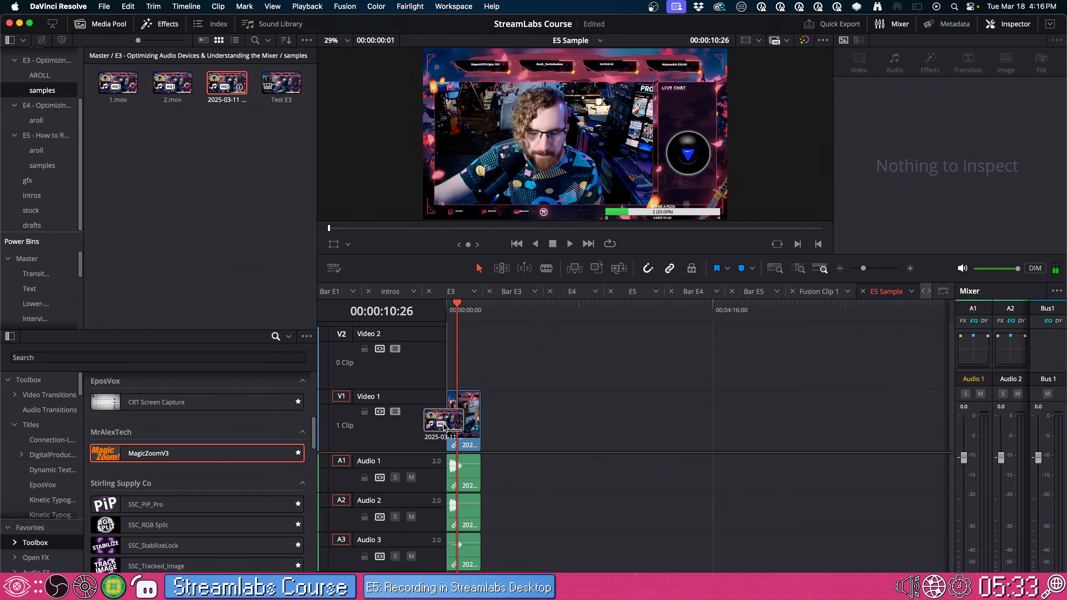
key(super+equal)
key(super+equal)
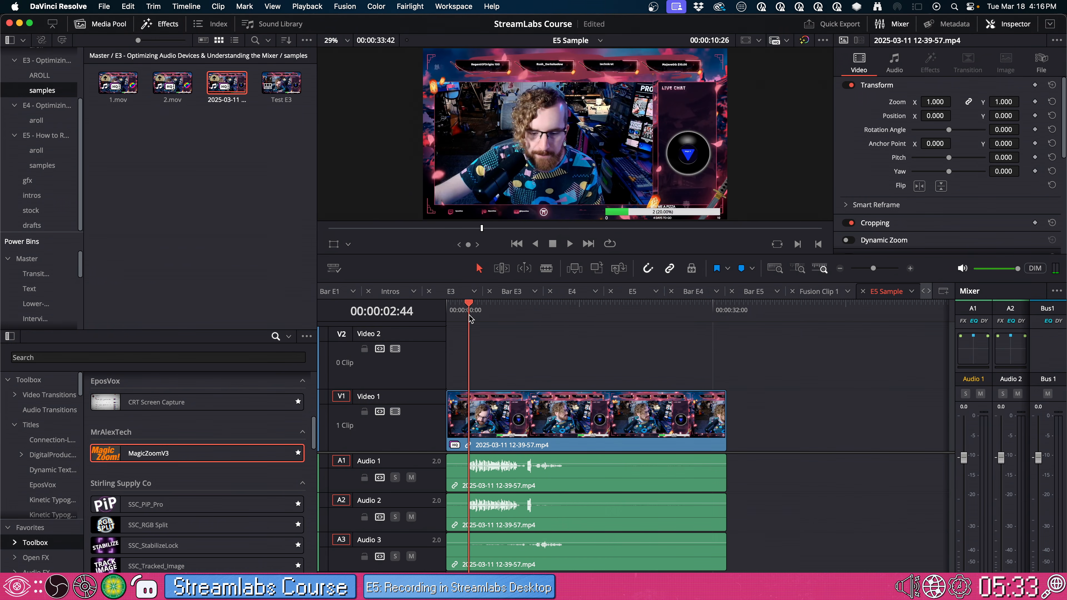
click(469, 313)
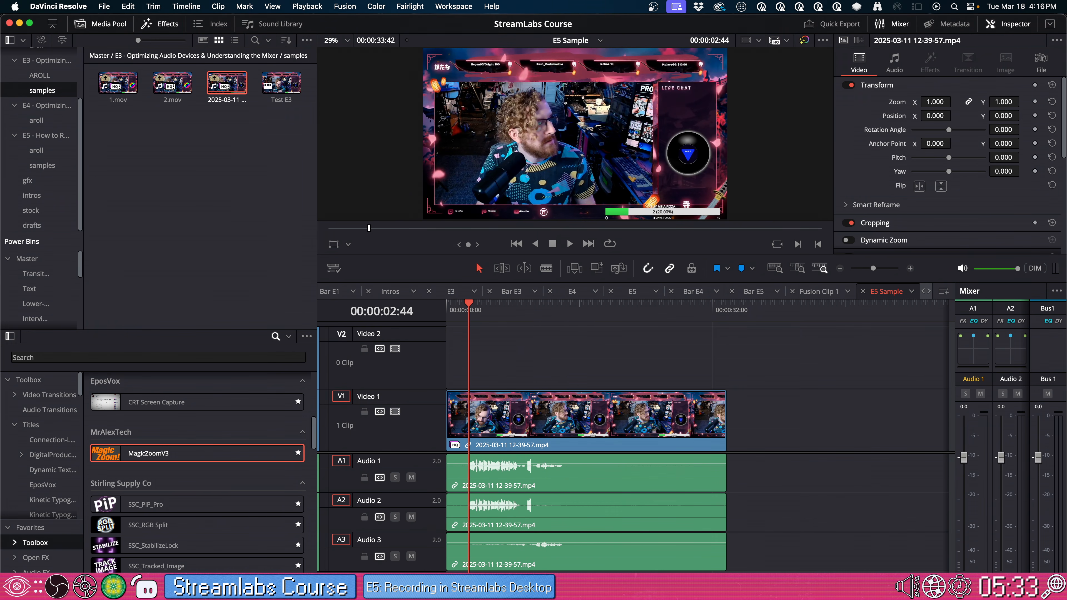
Mute the Audio 1 track and lower the clip volumes on Audio 2 and Audio 3, with Audio 3 at -7.0 dB
scroll(435, 452, down, 2)
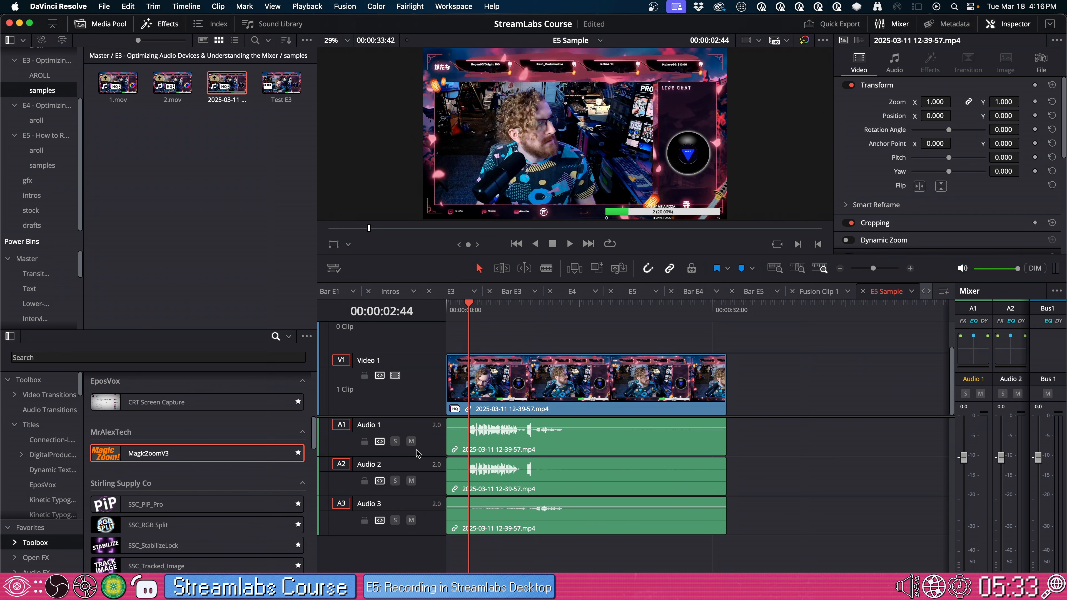
key(super+equal)
key(super+equal)
click(533, 424)
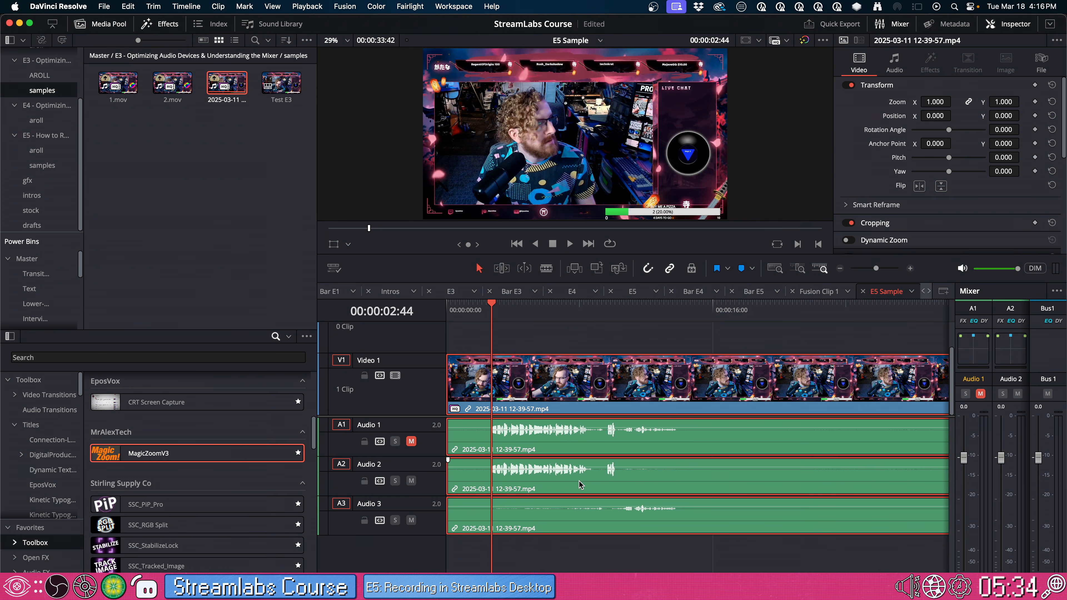
drag(615, 468, 616, 470)
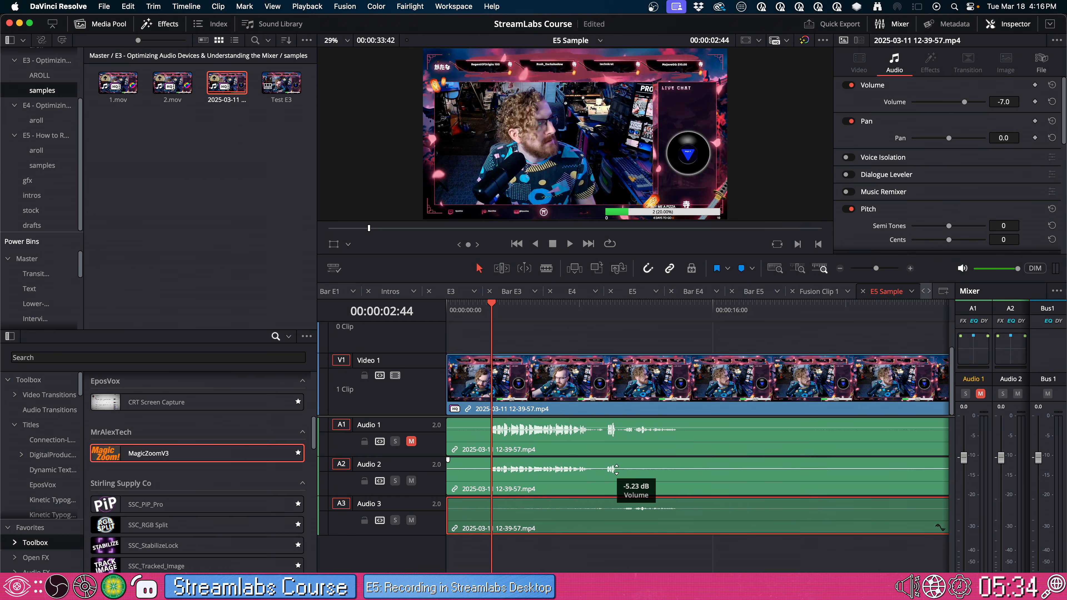
click(921, 436)
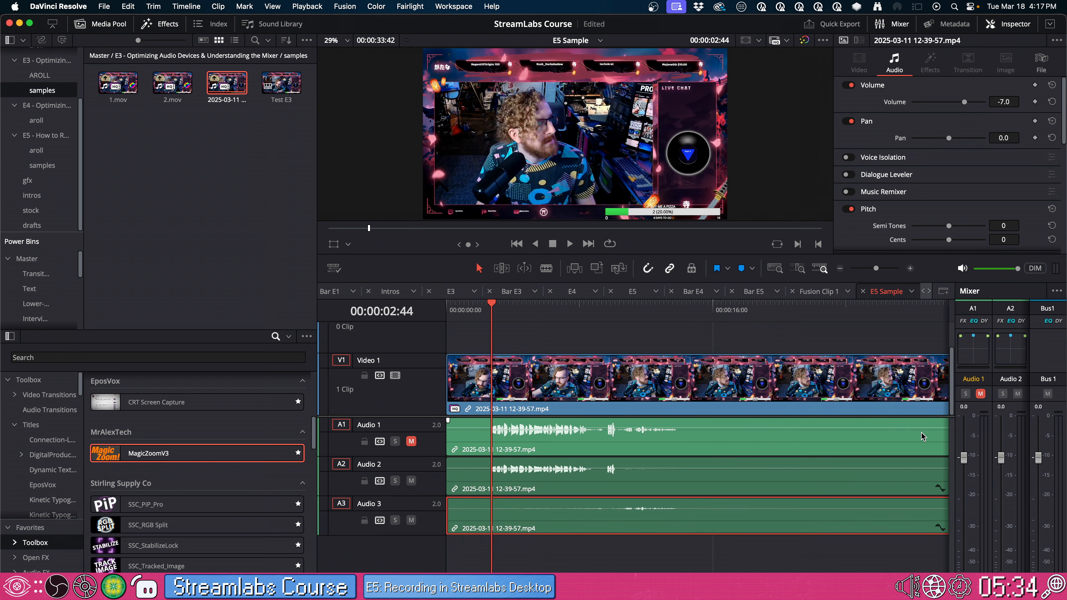
click(584, 435)
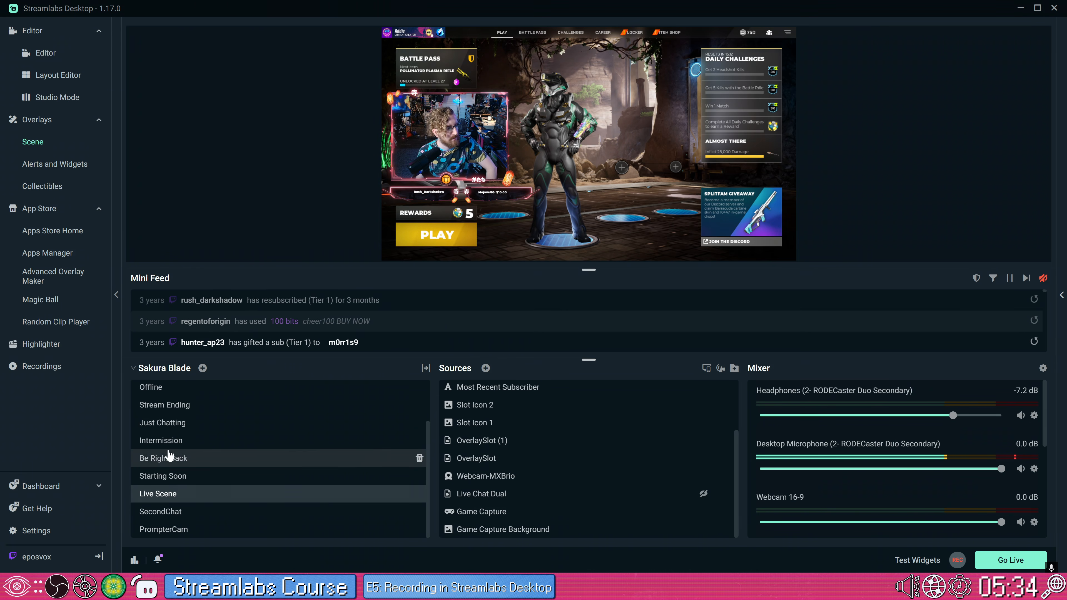
Switch back to Streamlabs Desktop and review the Recording output settings, from audio tracks down to the encoder options
click(36, 530)
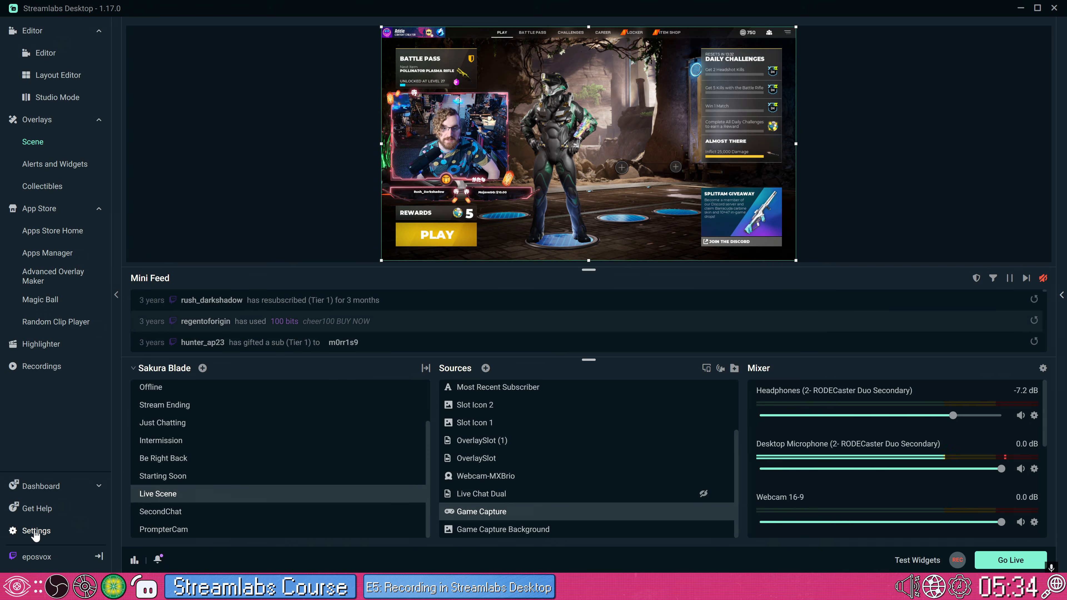
click(35, 531)
click(379, 168)
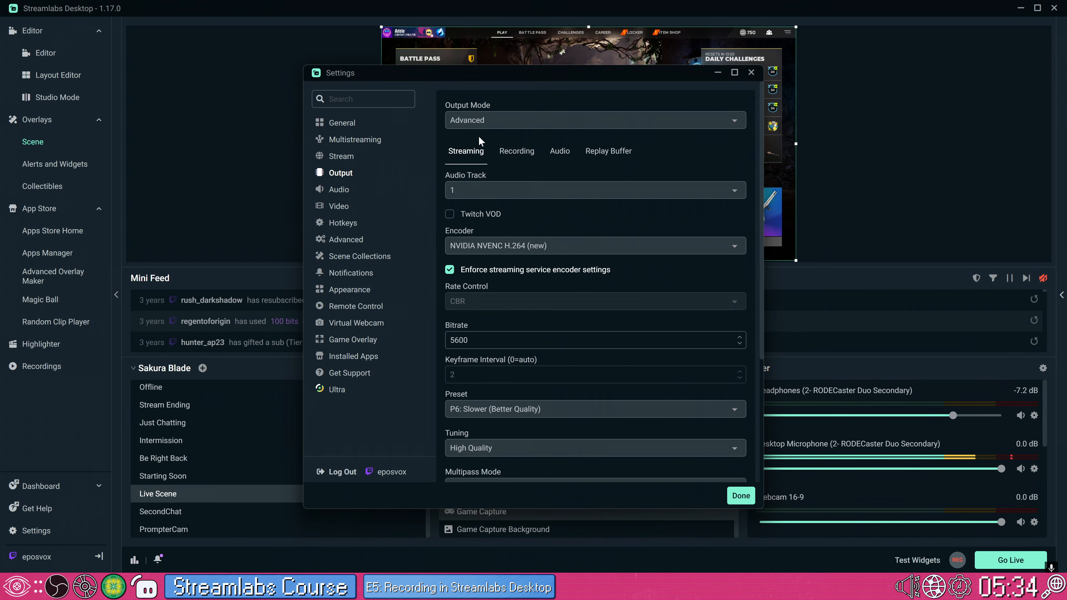
click(516, 151)
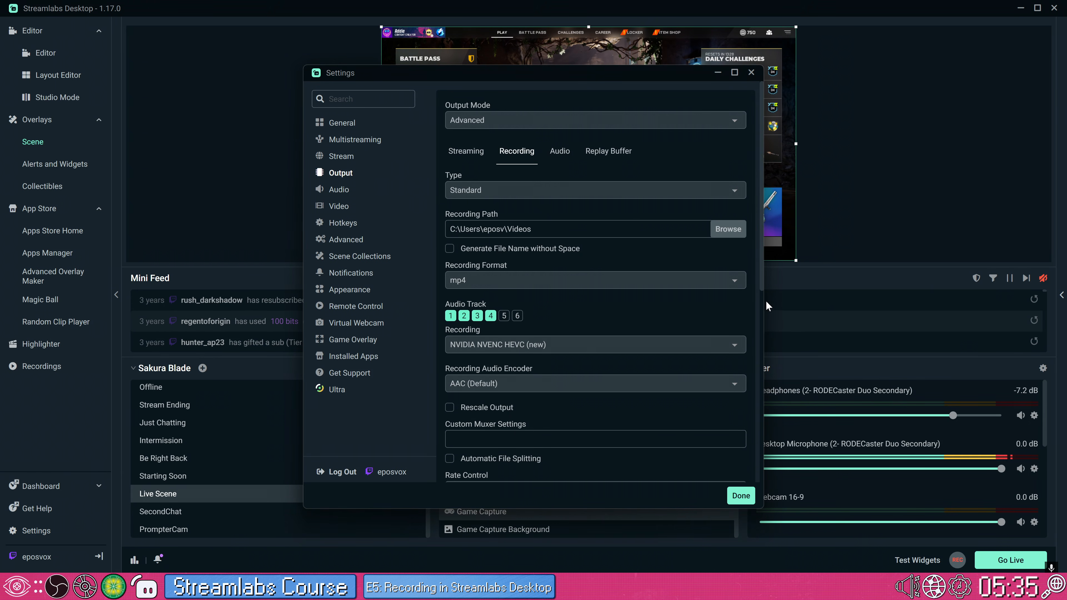
drag(761, 291, 761, 479)
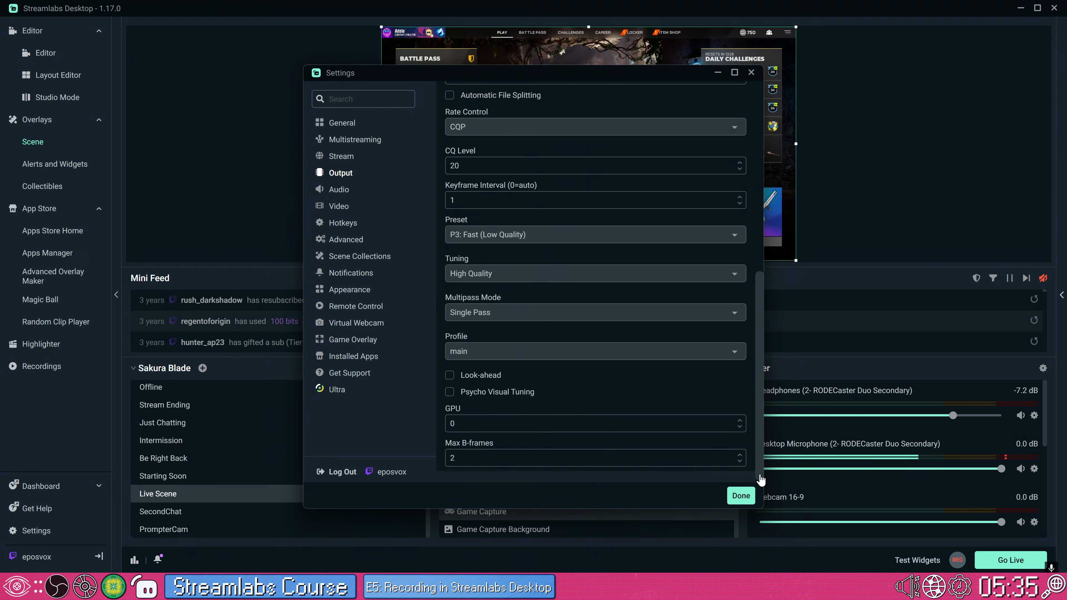
scroll(761, 479, up, 8)
click(741, 496)
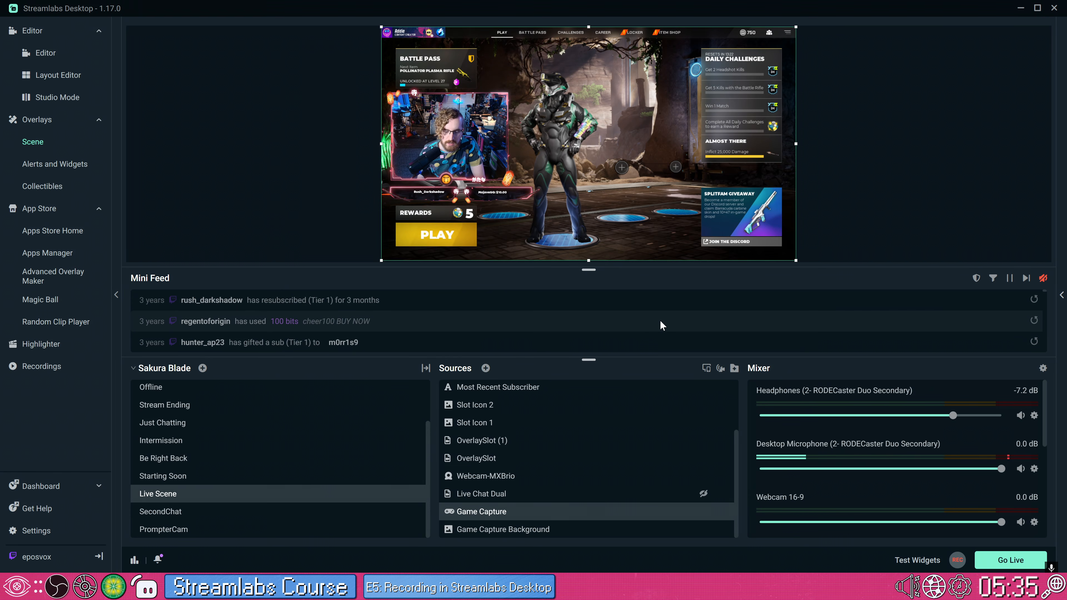
Turn on selective recording for the sources of the Live Scene
mouse_move(509, 516)
mouse_move(510, 497)
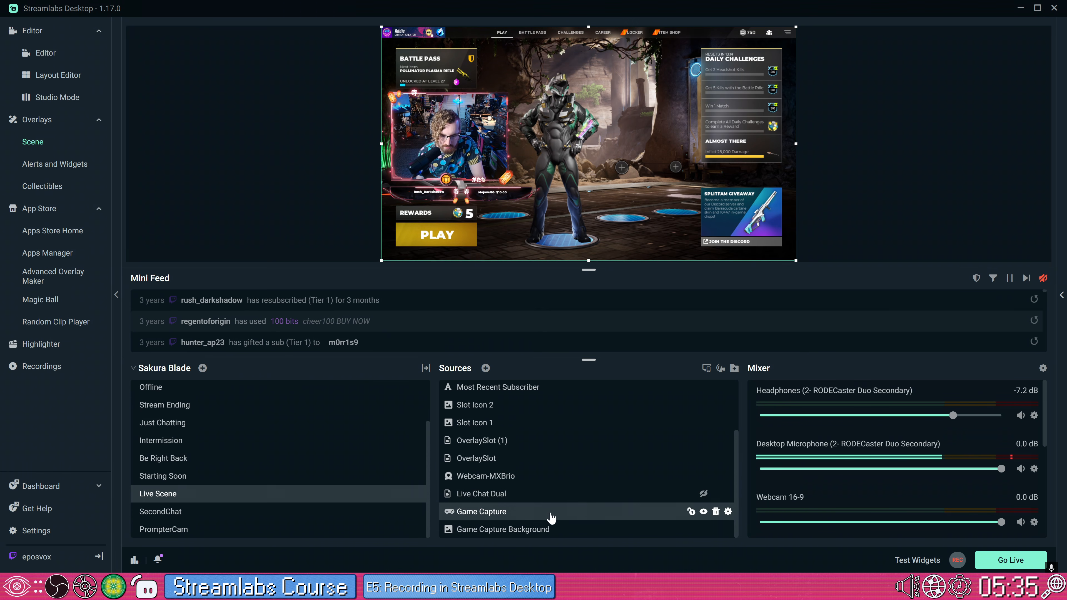
mouse_move(673, 393)
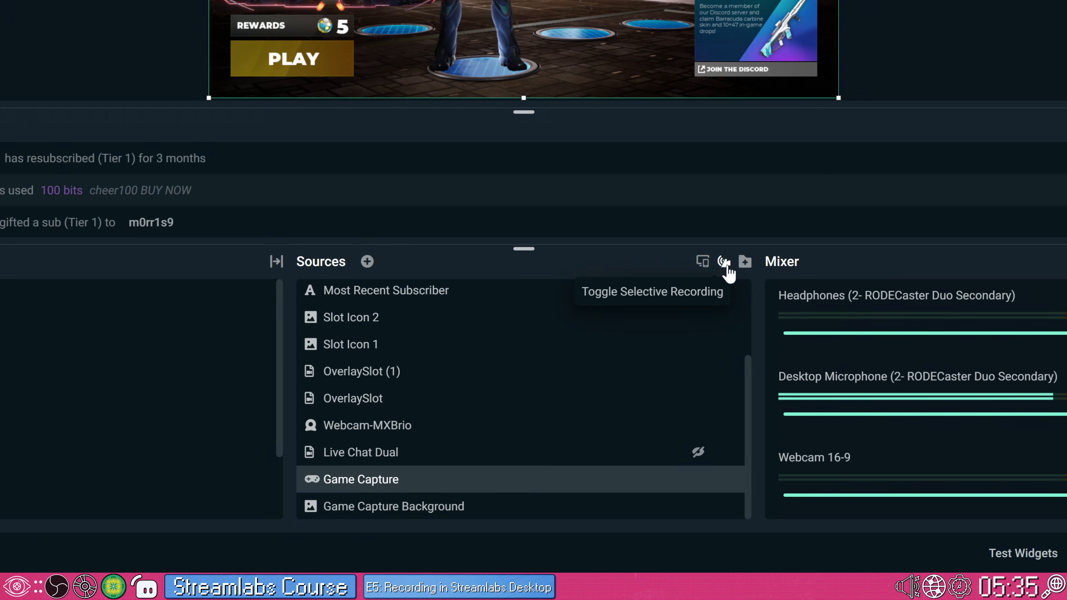
click(724, 268)
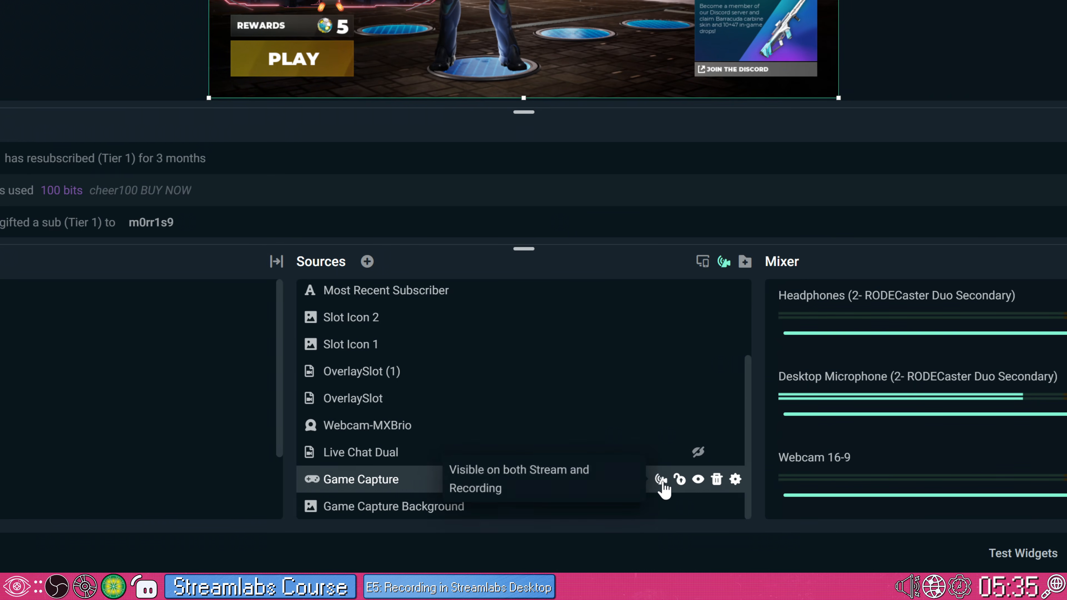
Create a stream output projector and a recording output projector from the Game Capture source
scroll(657, 445, up, 4)
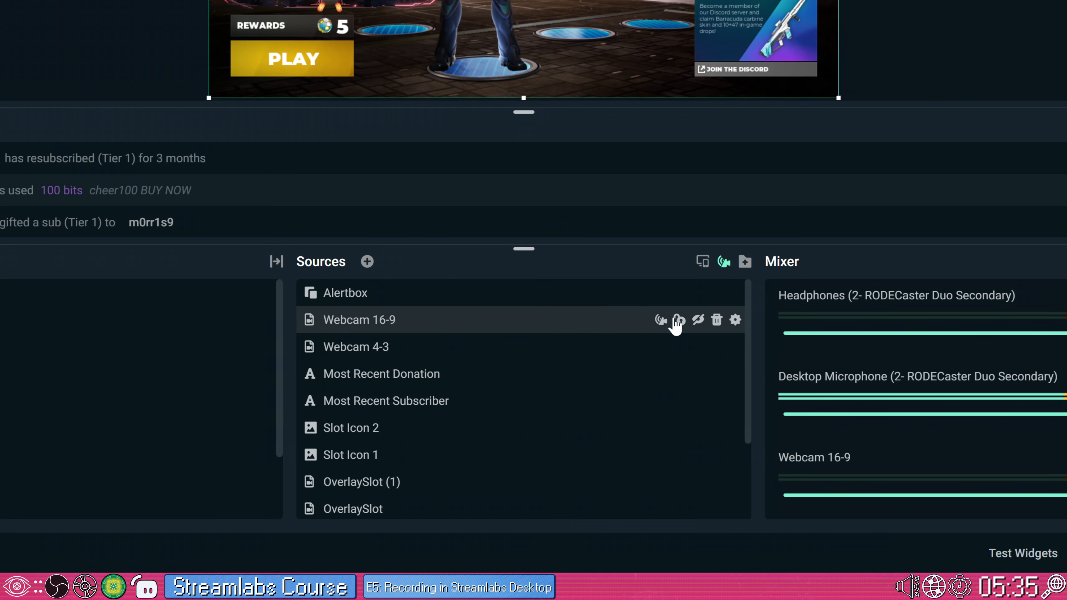
scroll(672, 336, down, 4)
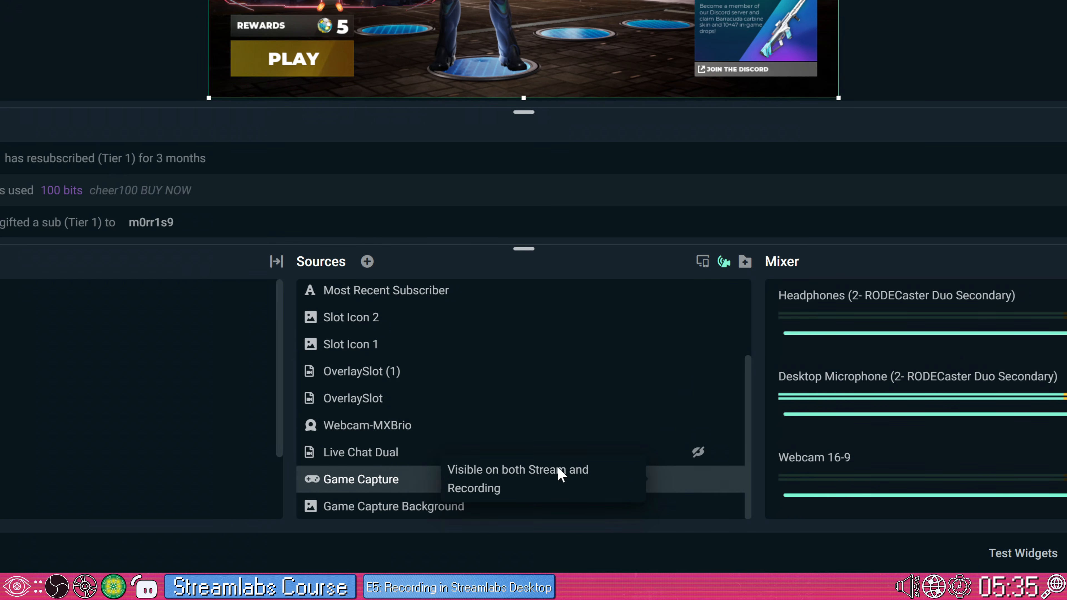
right_click(435, 480)
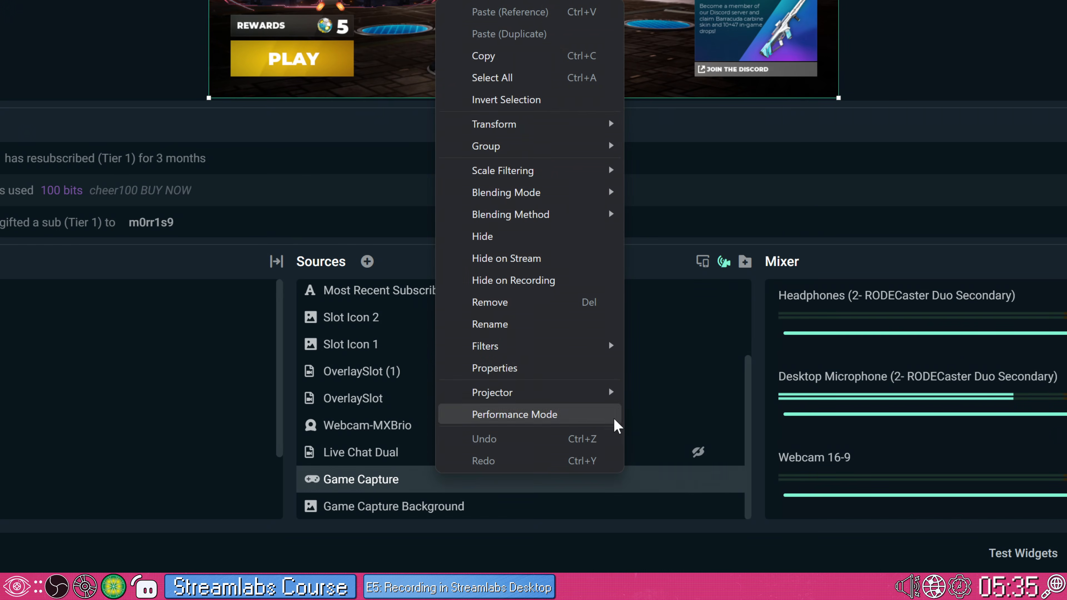
mouse_move(550, 393)
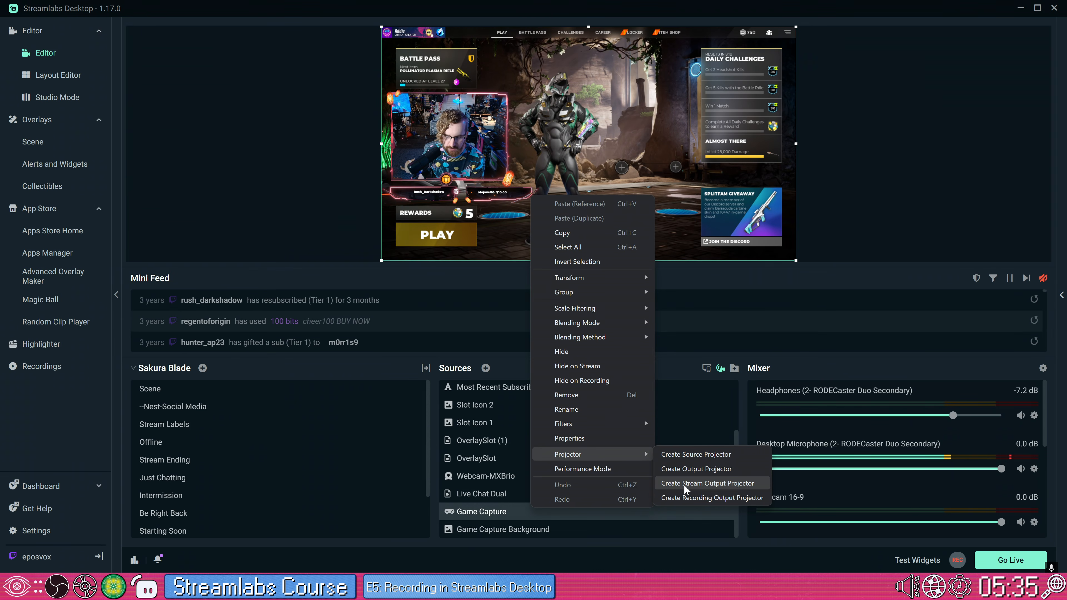
click(684, 488)
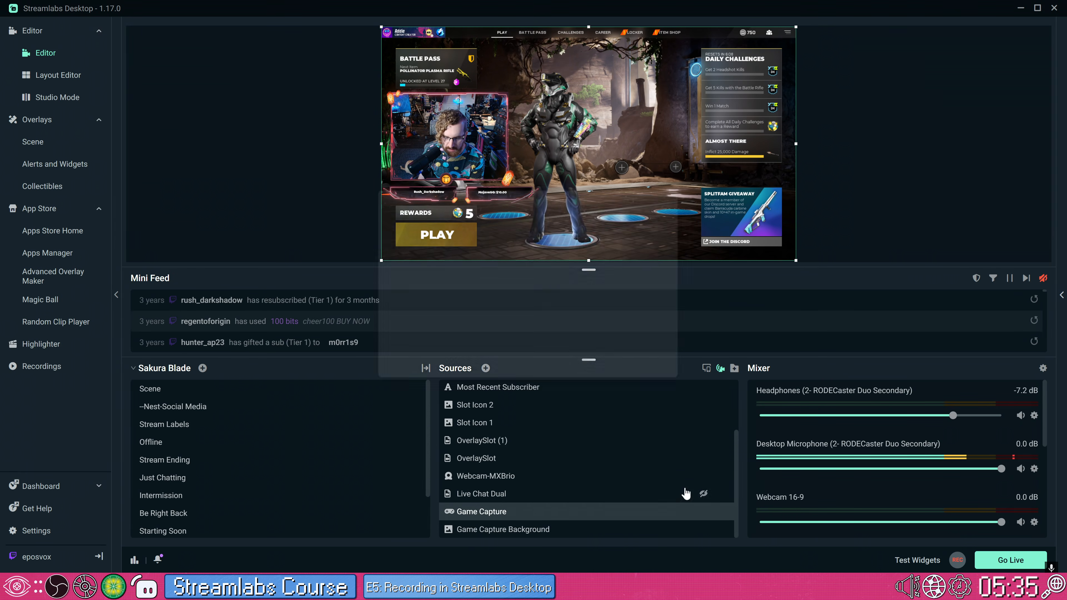
right_click(604, 509)
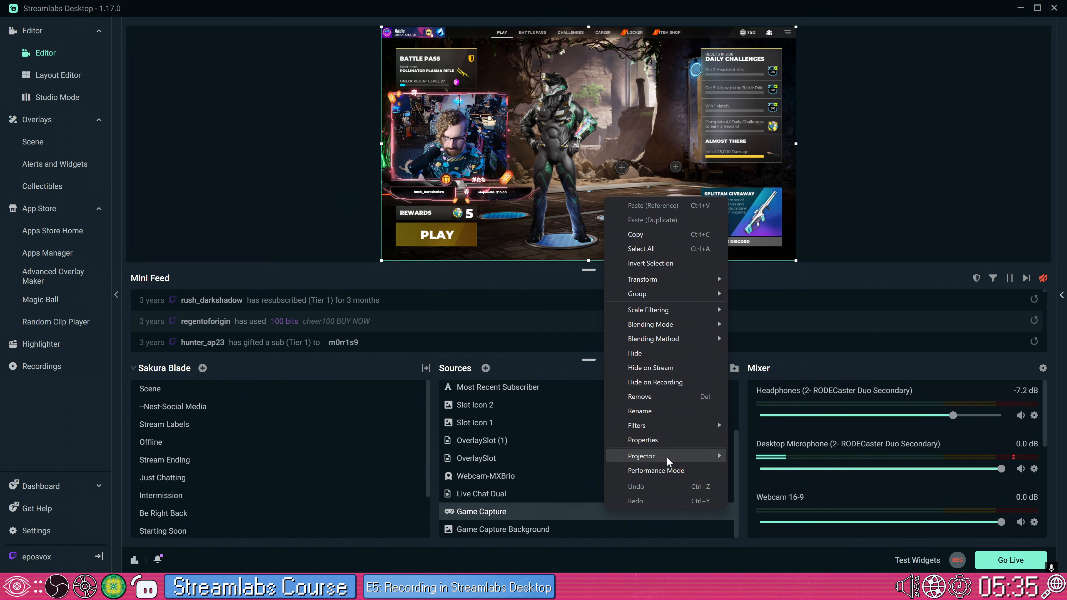
mouse_move(667, 456)
click(753, 495)
Arrange the editor window beside the Streaming Output and Recording Output projectors, with the two projectors stacked and similar in size
drag(568, 187, 228, 161)
drag(415, 13, 662, 70)
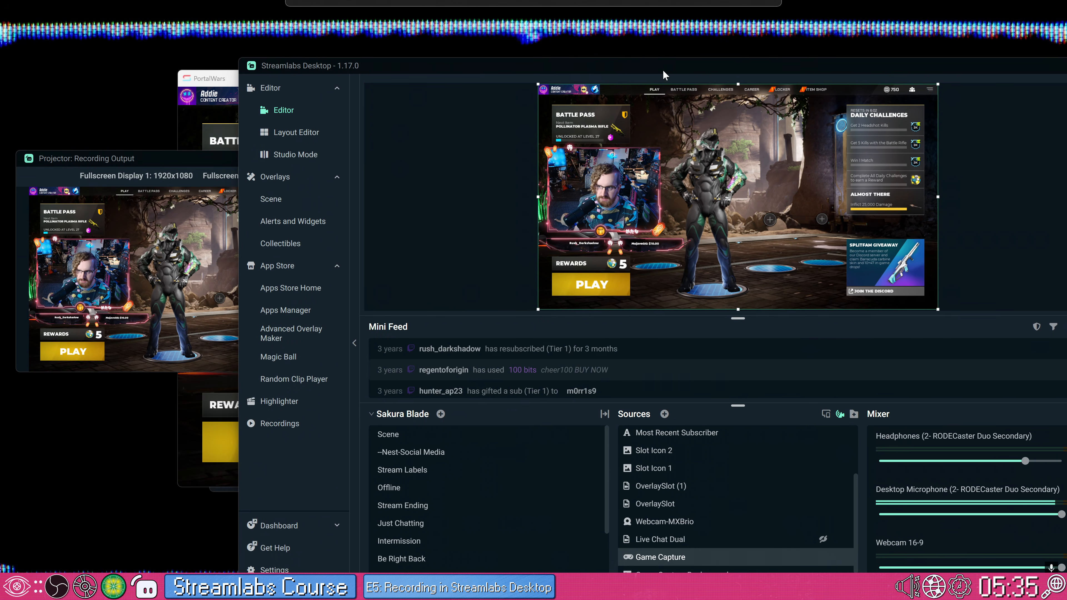
key(super+Right)
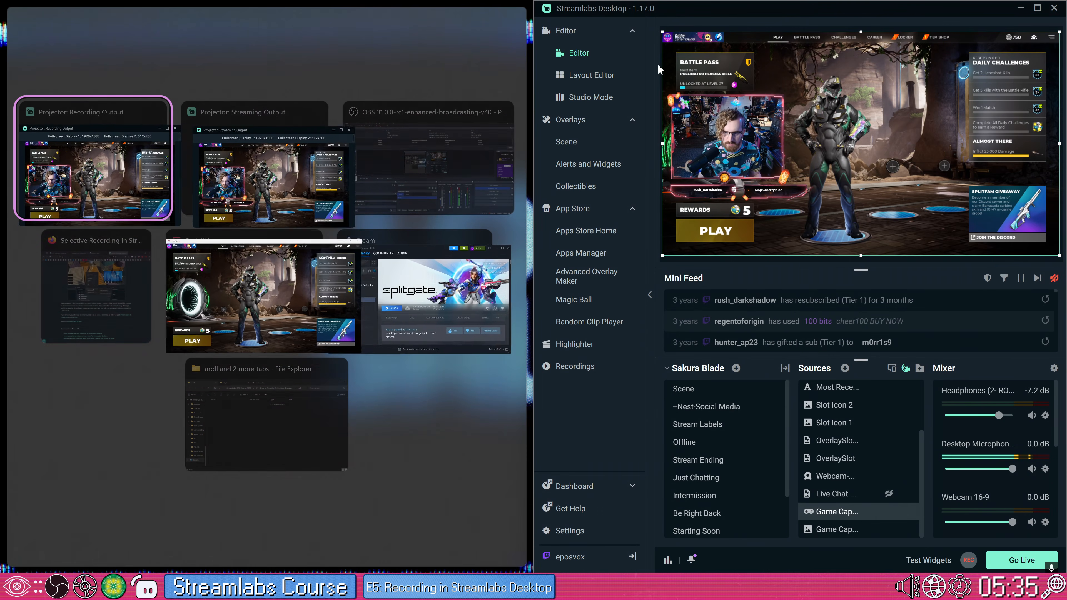
click(294, 112)
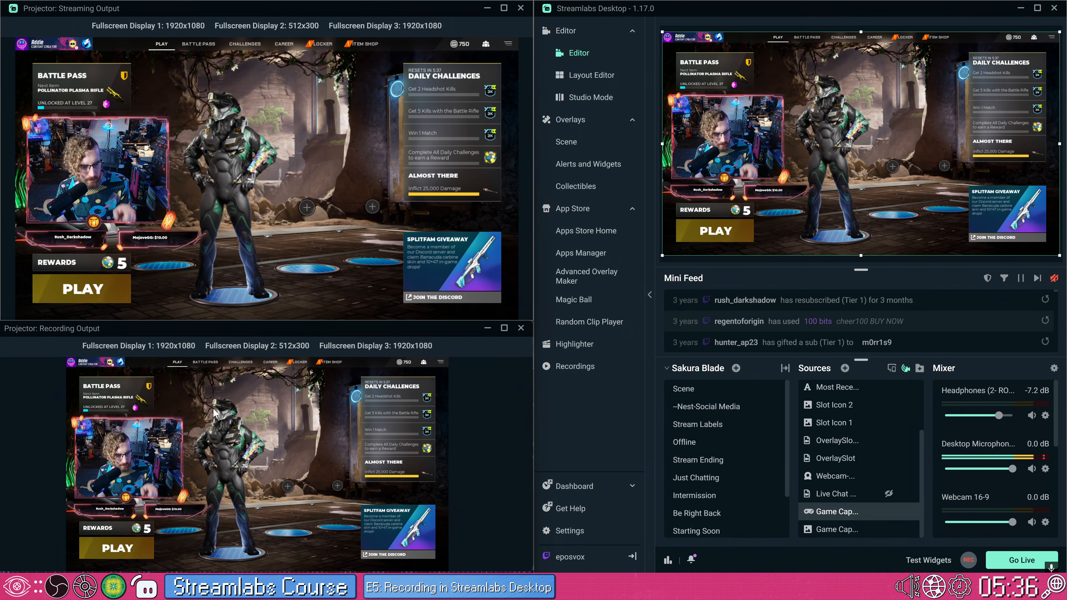
drag(286, 318, 285, 272)
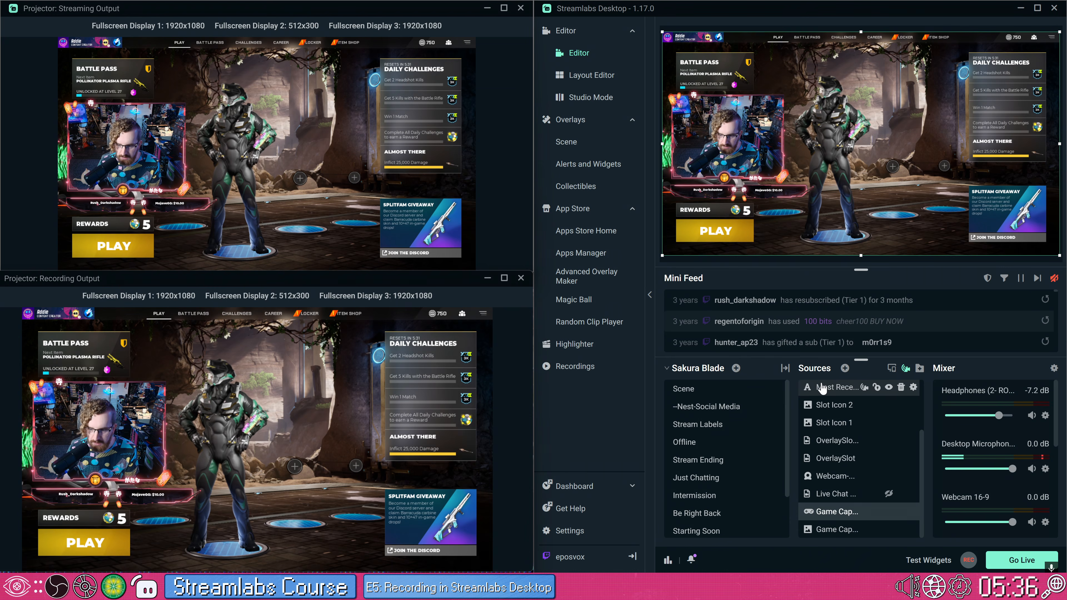
Make the Alertbox, Webcam 4-3, Most Recent Donation and Most Recent Subscriber sources visible on stream only
scroll(865, 421, up, 2)
scroll(872, 430, up, 3)
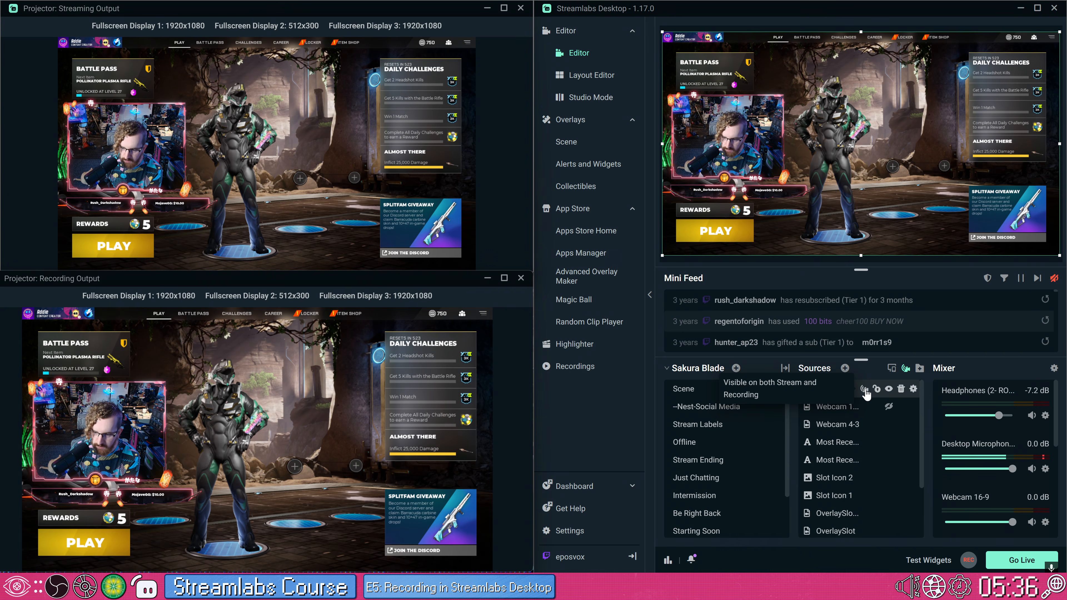
click(864, 390)
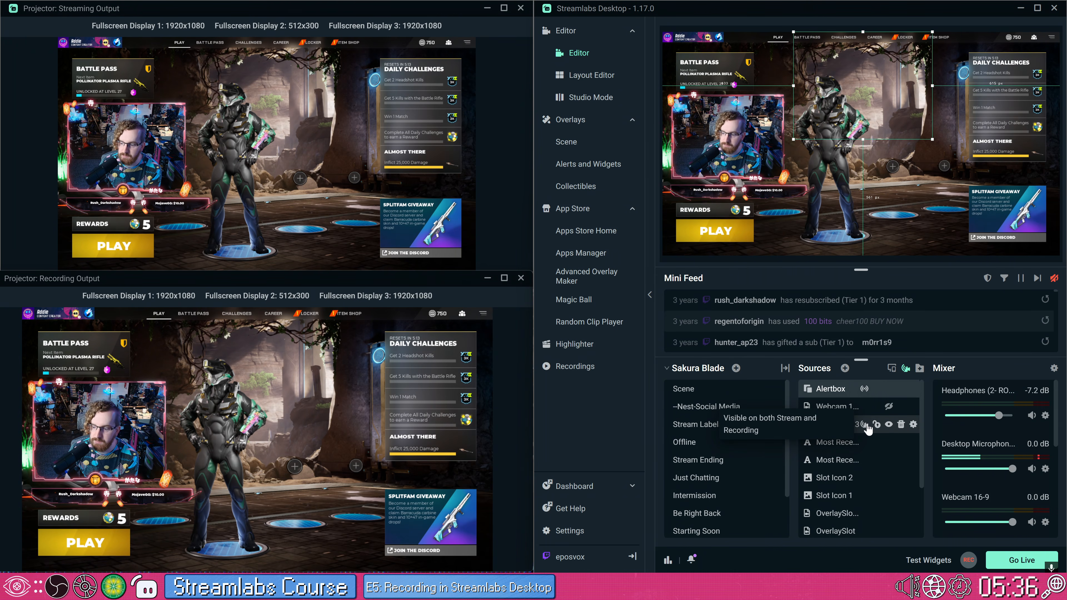
click(866, 426)
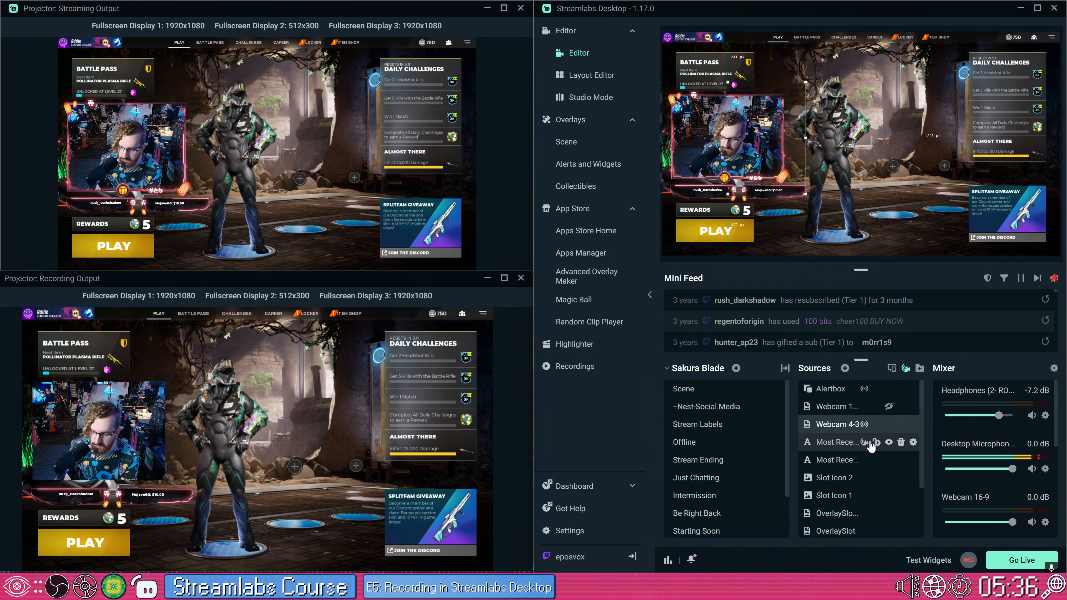
click(864, 443)
click(865, 460)
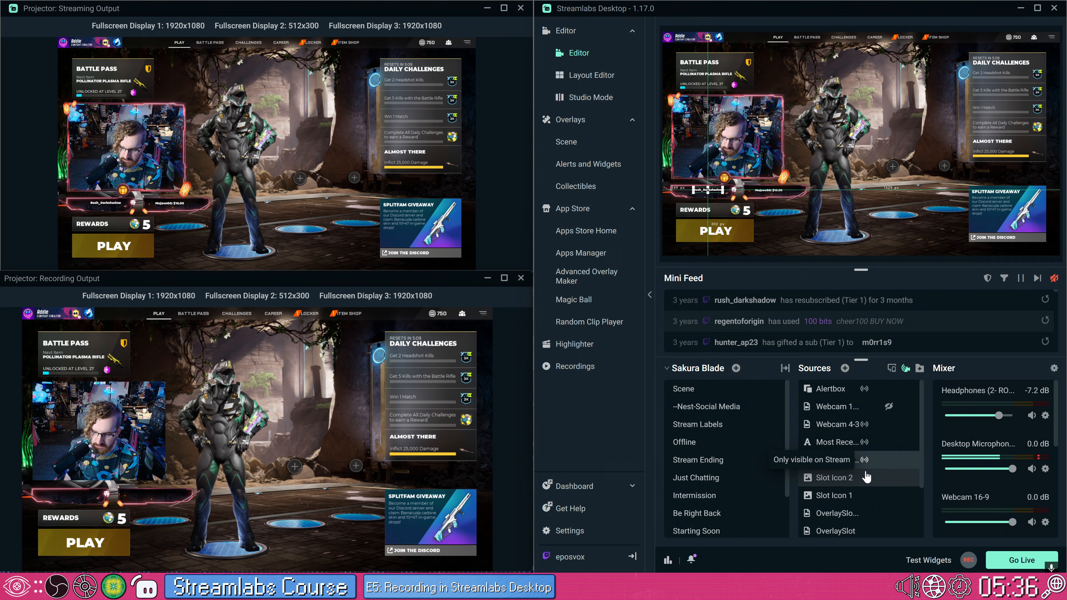
Make both slot icons, both OverlaySlot sources, Webcam-MXBrio and Game Capture Background visible on stream only
click(864, 477)
click(864, 495)
click(865, 513)
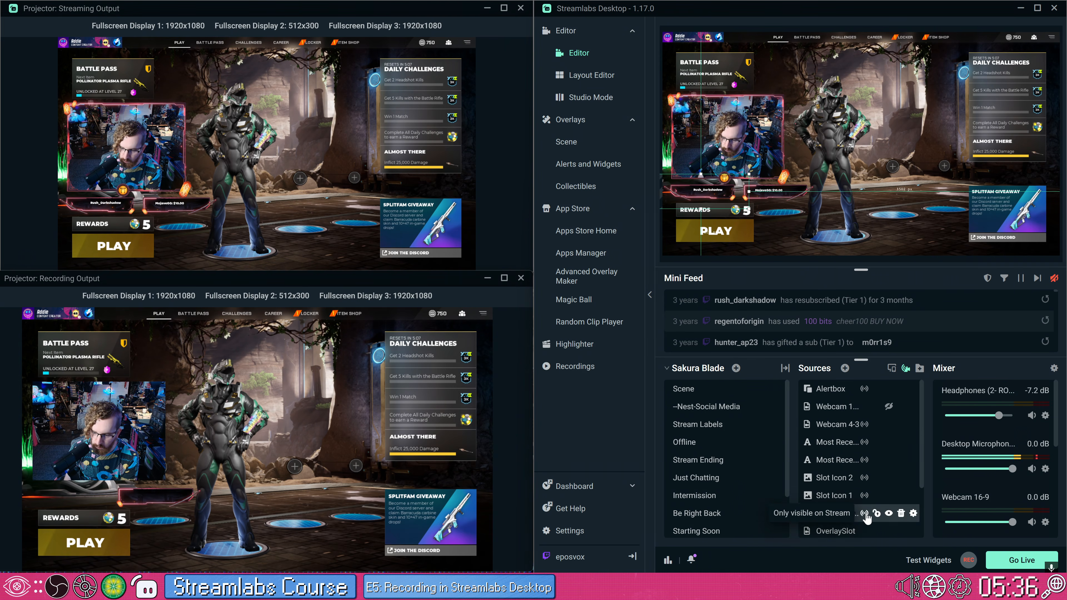
scroll(865, 477, down, 2)
click(864, 458)
click(864, 476)
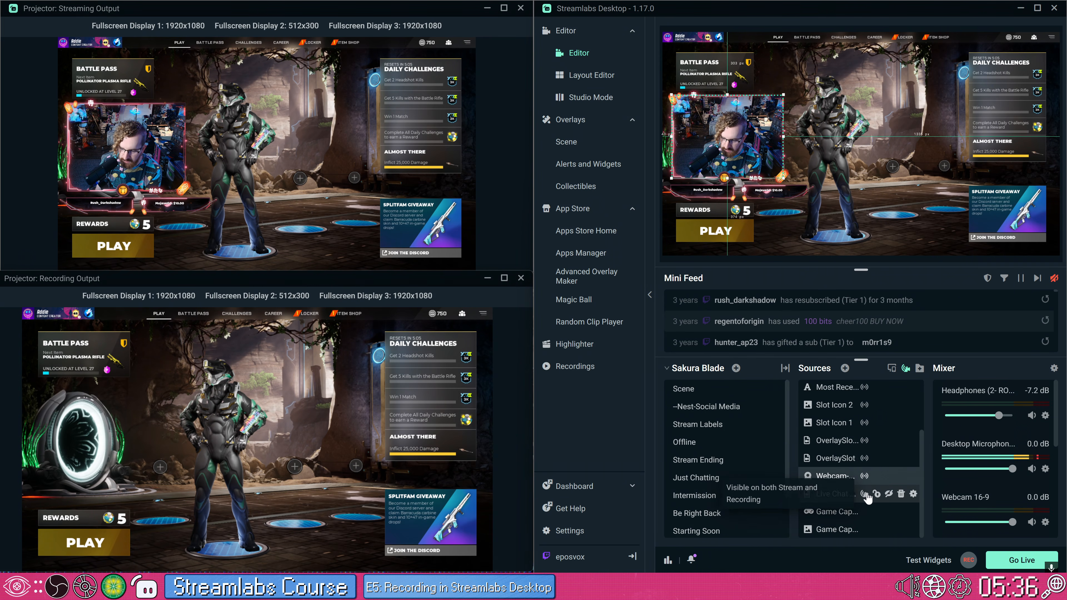
click(865, 529)
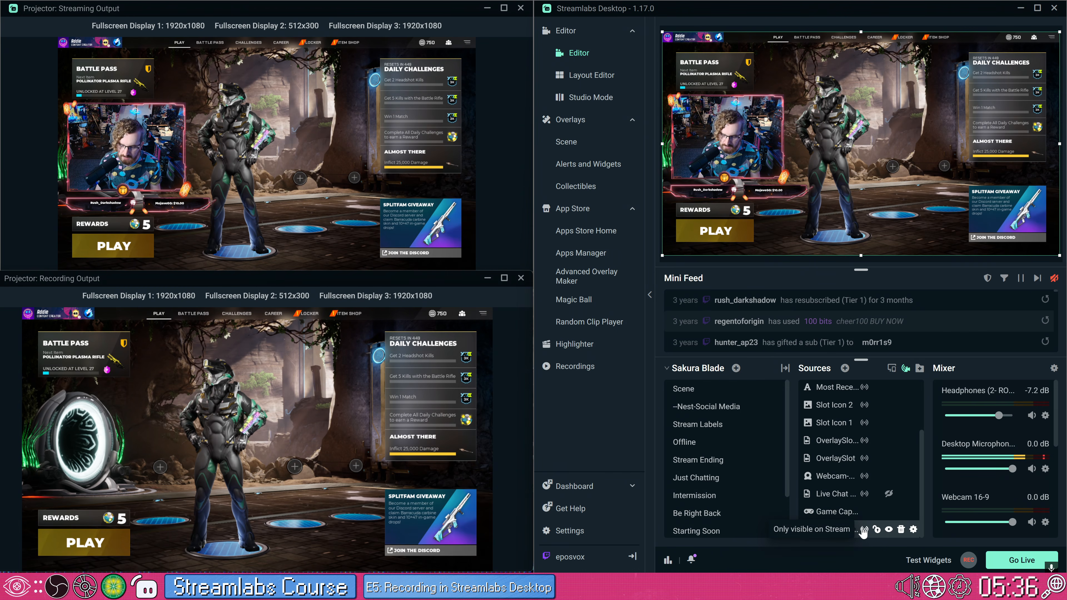
Try stream-only and recording-only visibility on Game Capture and Webcam-MXBrio, and leave both visible on stream and recording
click(863, 512)
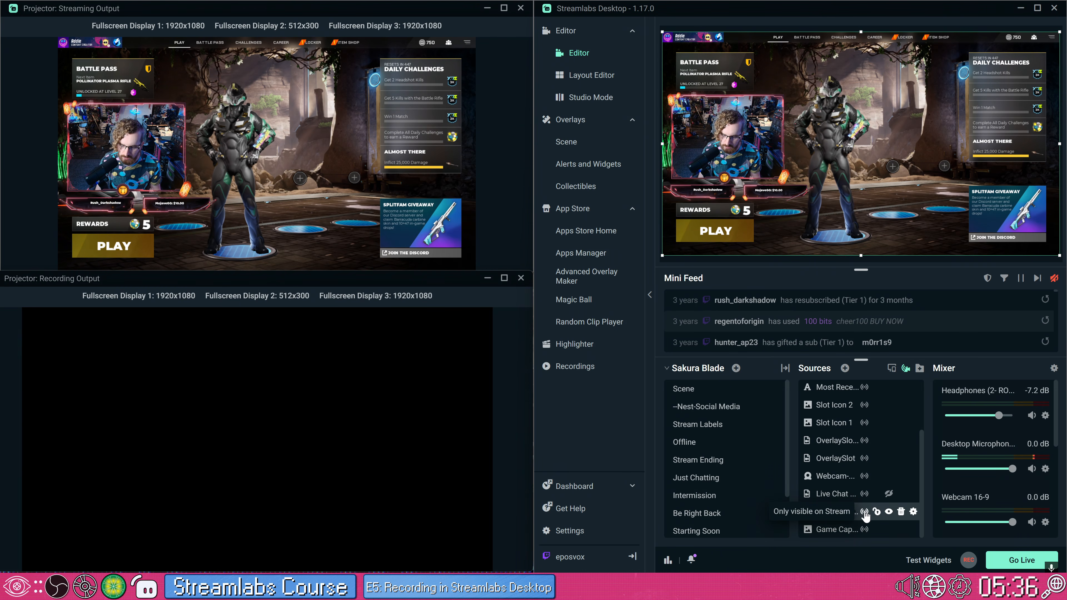
click(863, 477)
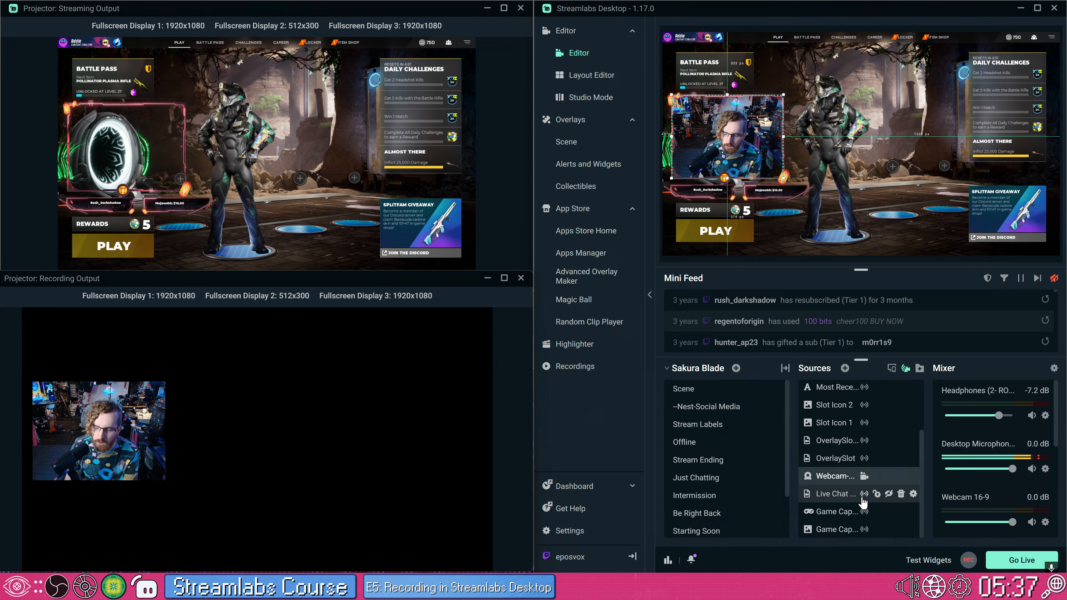
click(864, 512)
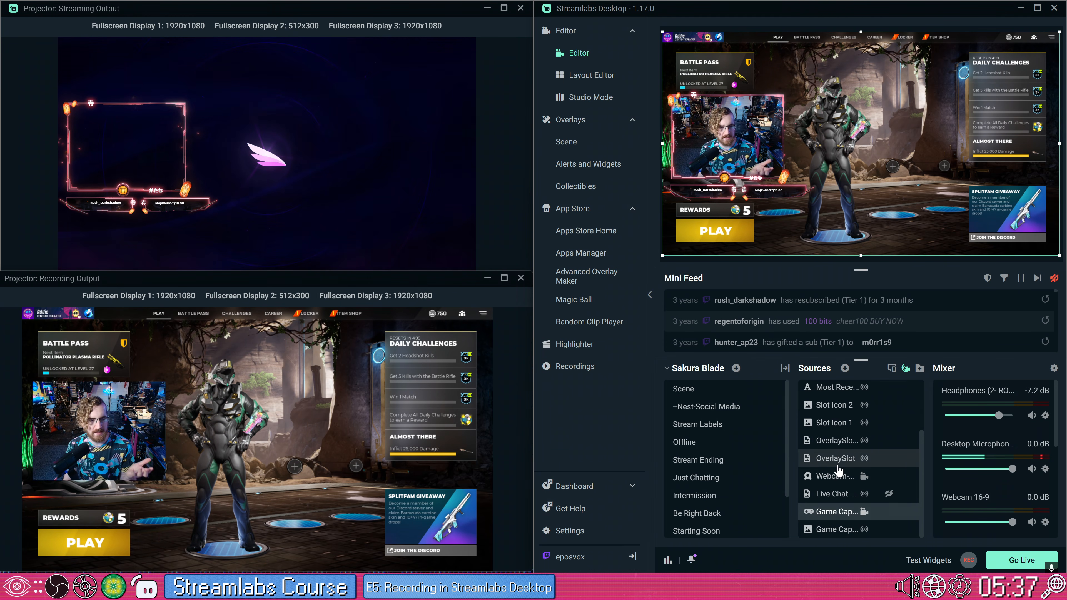
click(864, 512)
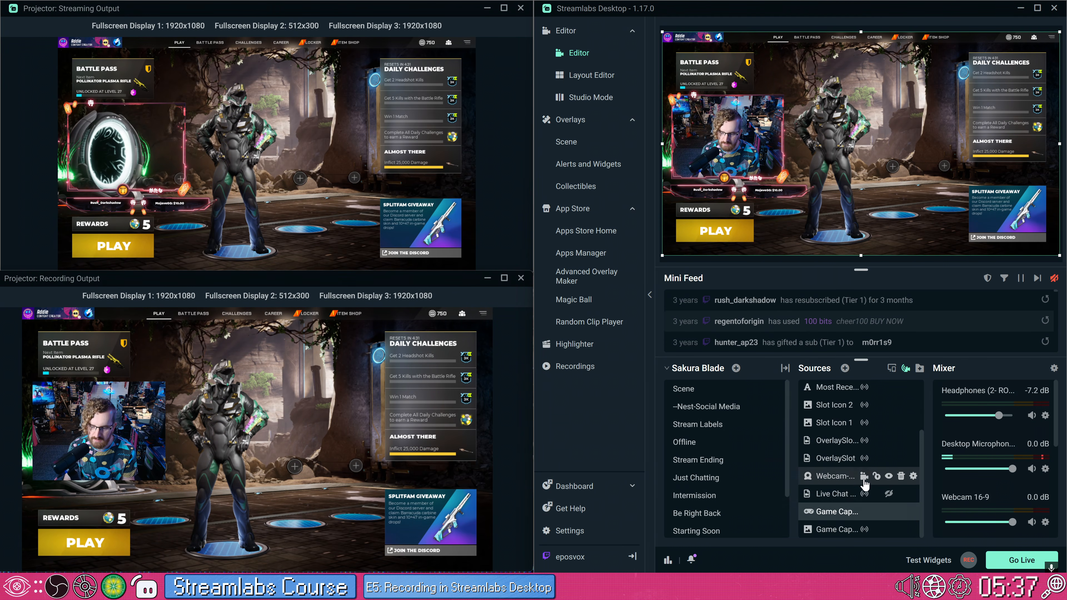
click(863, 477)
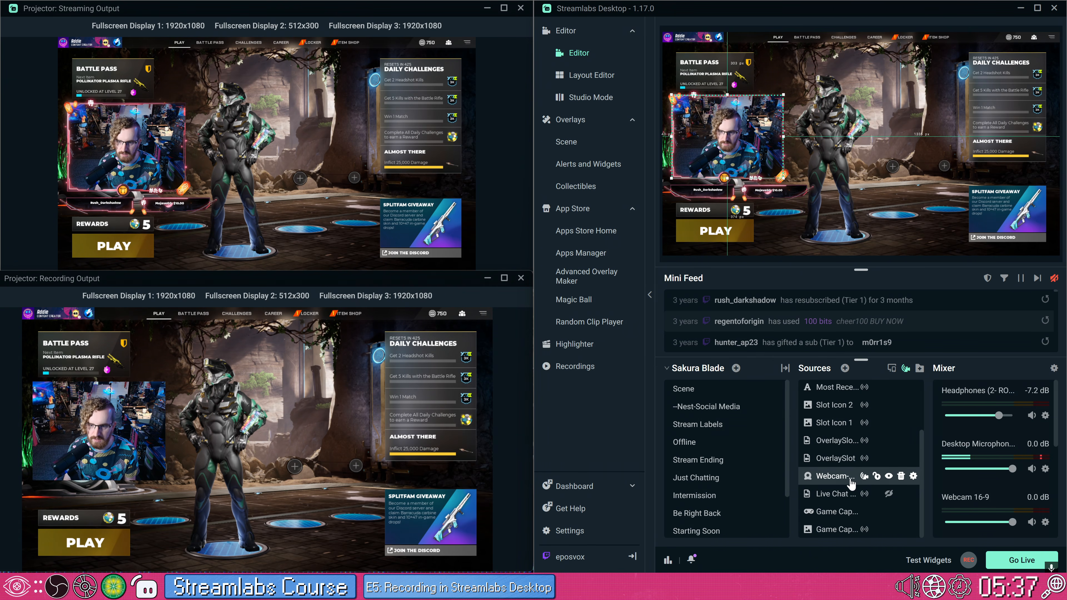
Switch to the Just Chatting scene and make Magic Ball, Sub Goal and the four stream icons visible on stream only
click(738, 477)
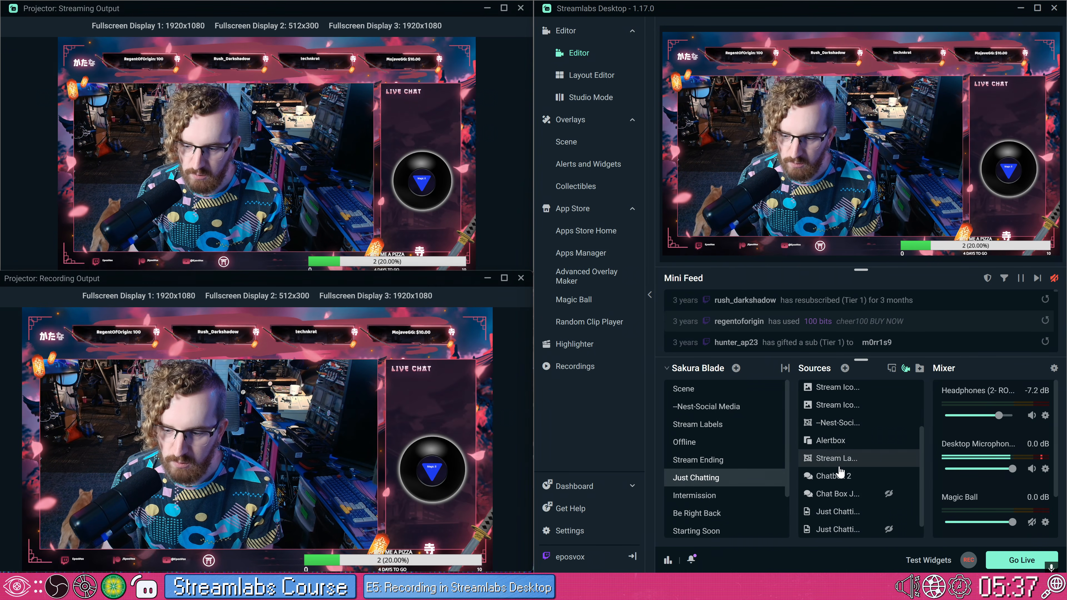
scroll(856, 433, up, 3)
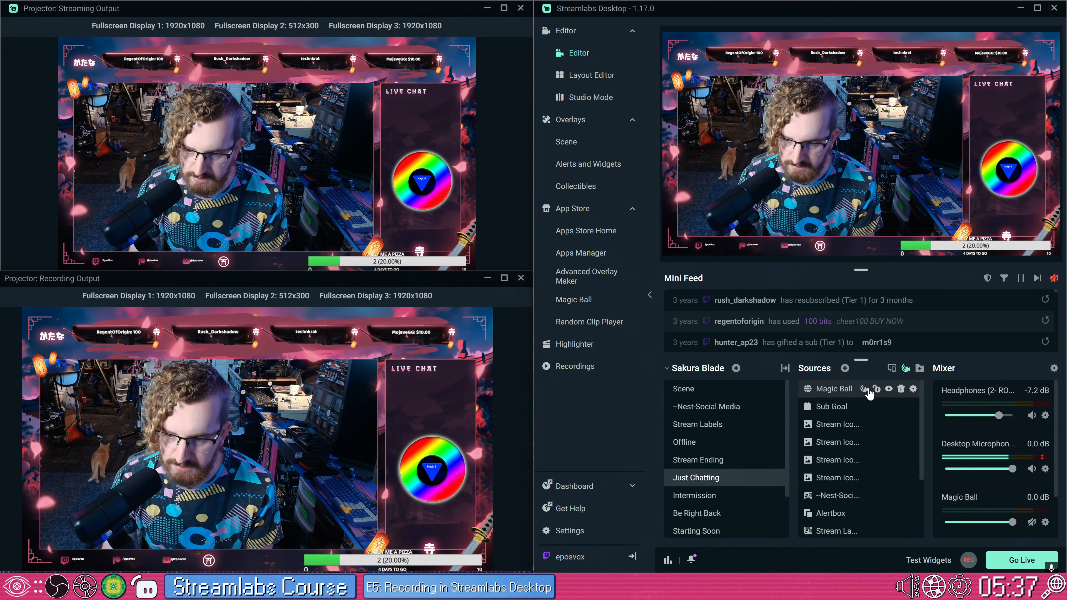
click(865, 388)
click(864, 406)
click(865, 424)
click(864, 441)
click(864, 460)
click(864, 477)
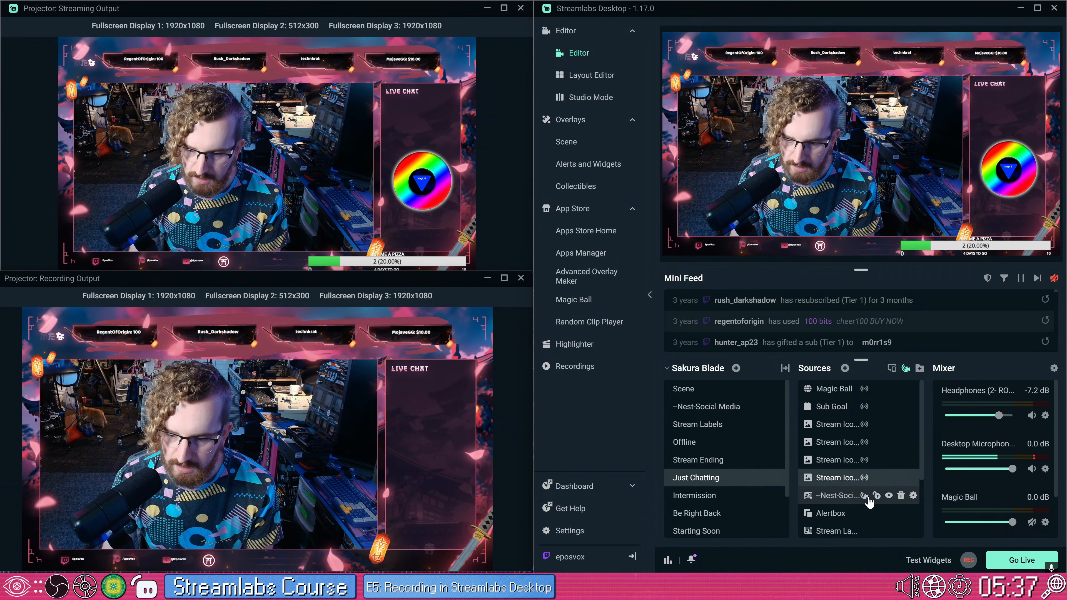
Make the Nest-Social Media, Alertbox, Stream Labels, chat box and upper Just Chatting overlay sources visible on stream only
click(867, 498)
click(865, 514)
scroll(868, 503, down, 1)
scroll(867, 502, down, 2)
click(865, 439)
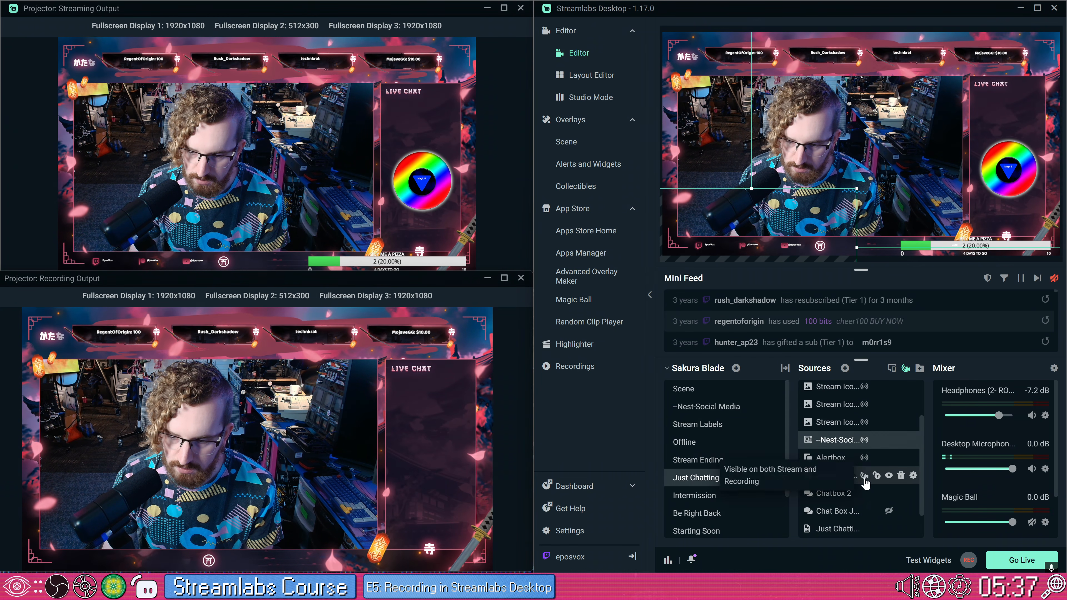
click(864, 477)
click(865, 495)
click(865, 512)
scroll(866, 510, down, 1)
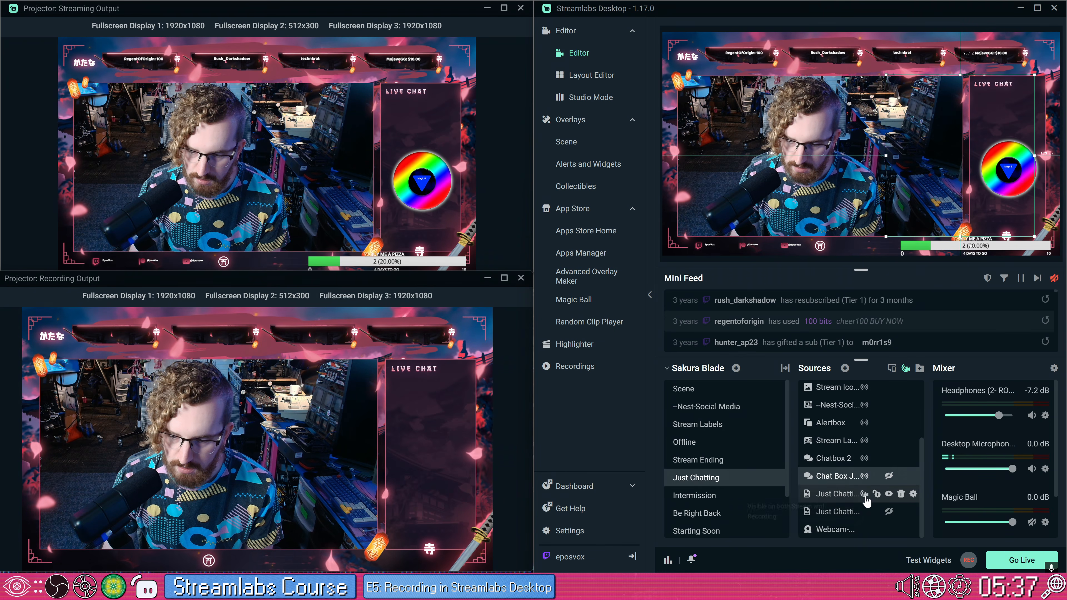
click(864, 495)
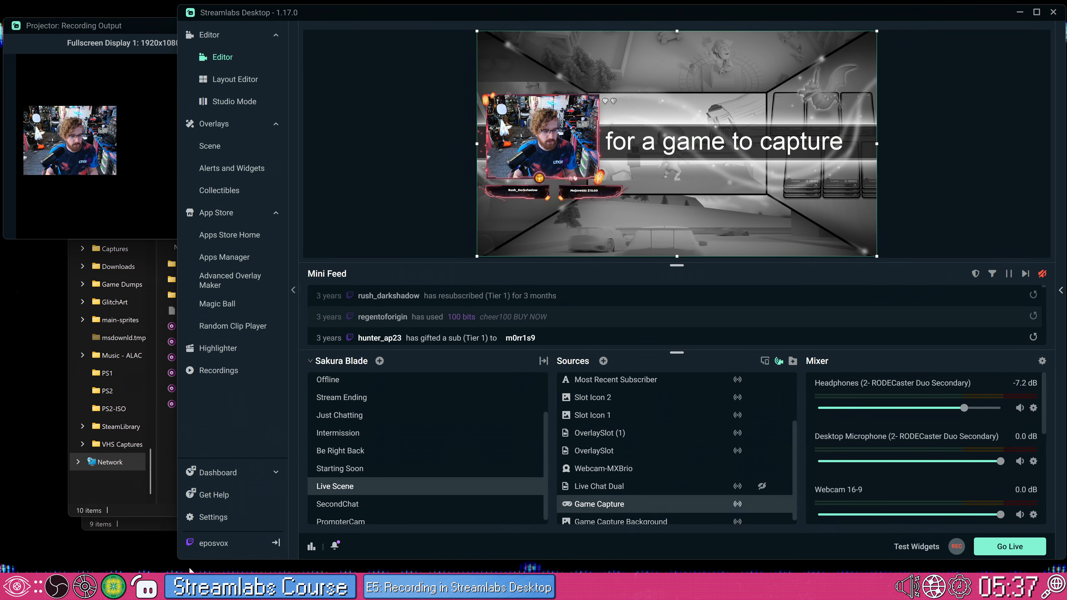
Narrow the editor window beside the Recording Output projector and add the existing Webcam-MXBrio video capture to the Live Scene
drag(178, 559, 356, 564)
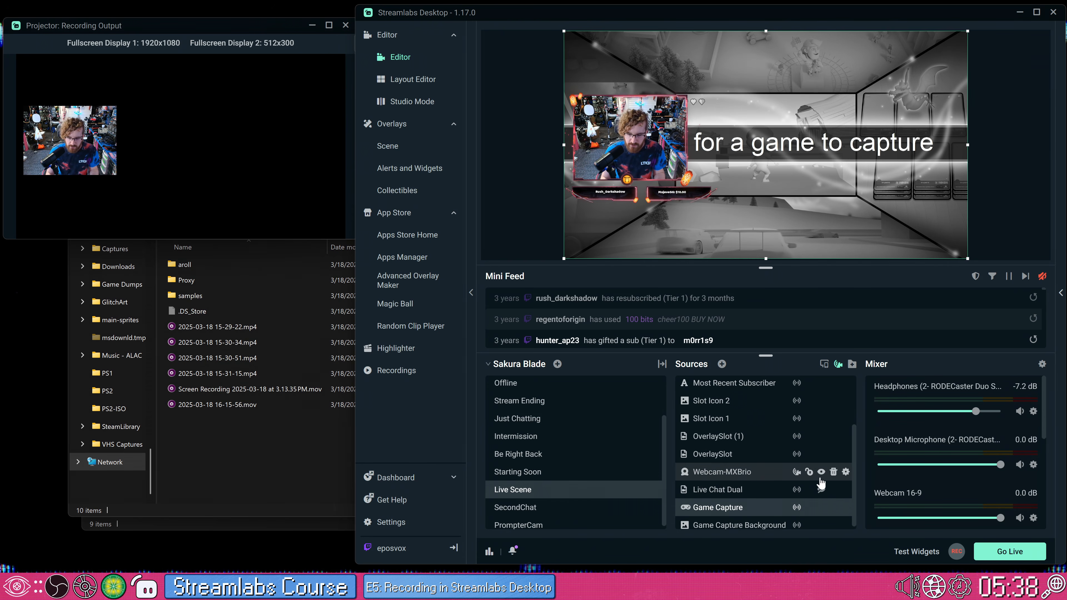
scroll(736, 456, down, 1)
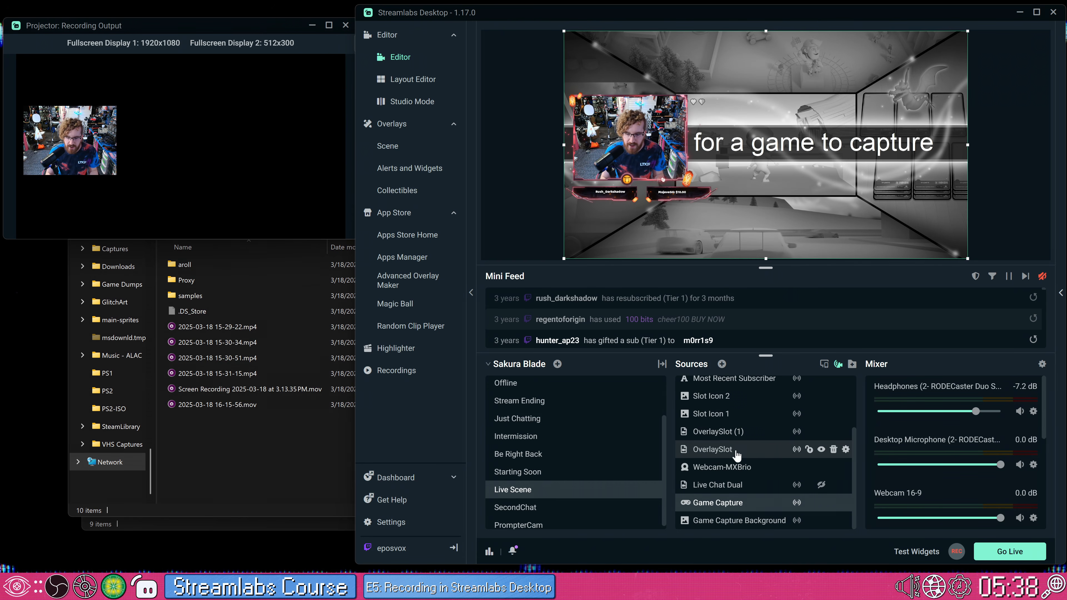
click(721, 364)
scroll(613, 320, down, 3)
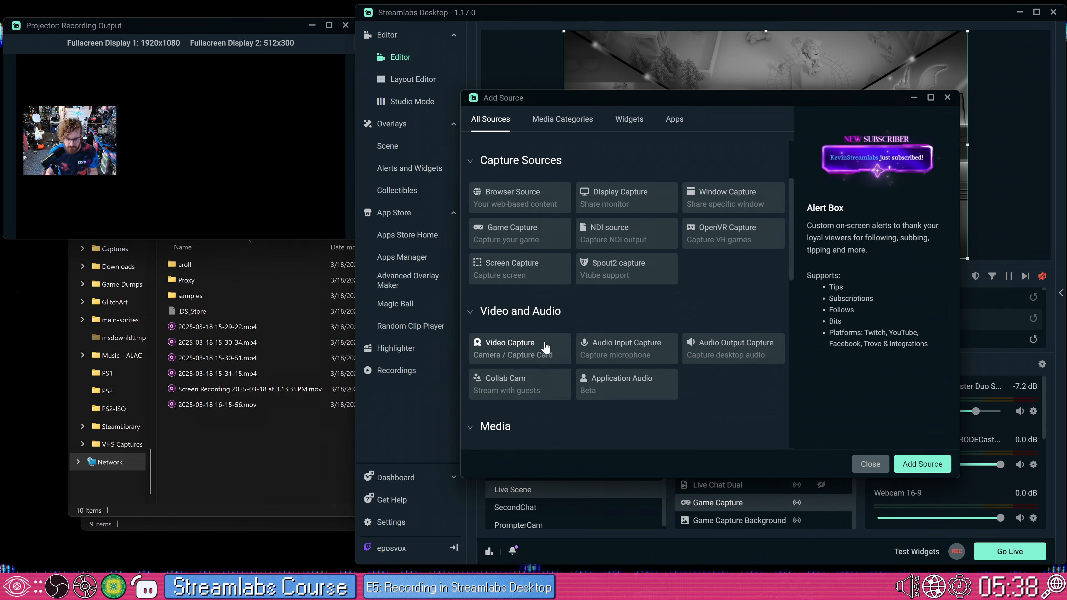
click(543, 346)
click(904, 462)
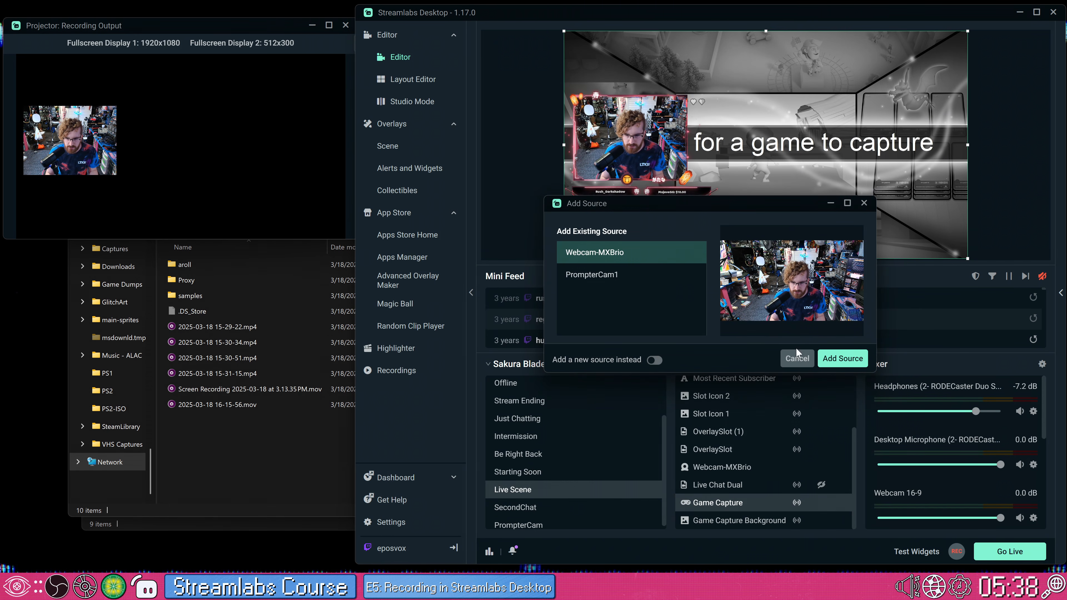
click(842, 358)
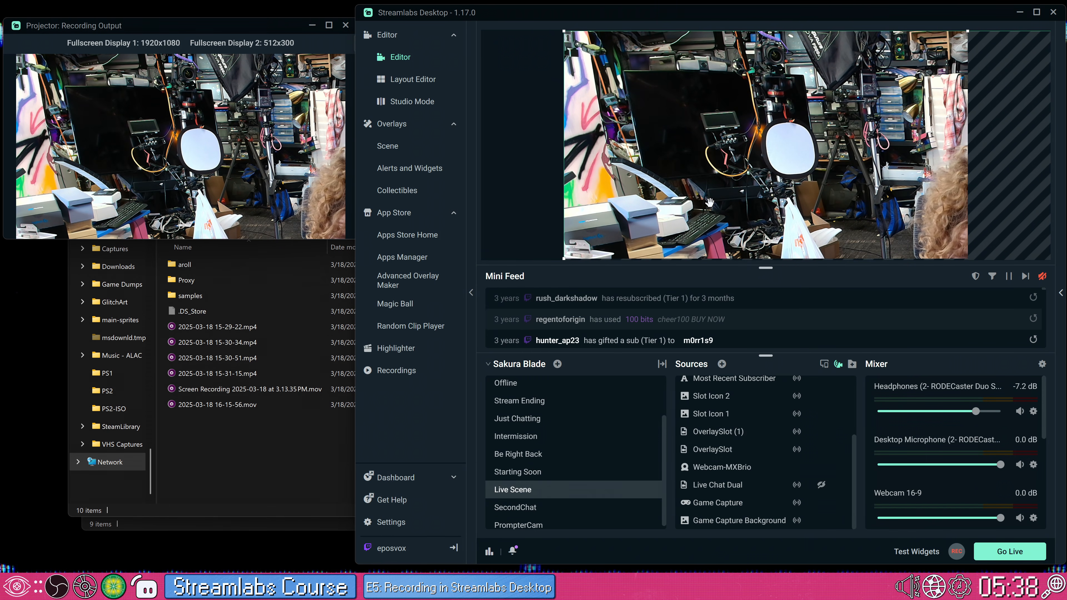
Fit the newly added Webcam-MXBrio source to the screen in the Live Scene
right_click(709, 202)
click(689, 429)
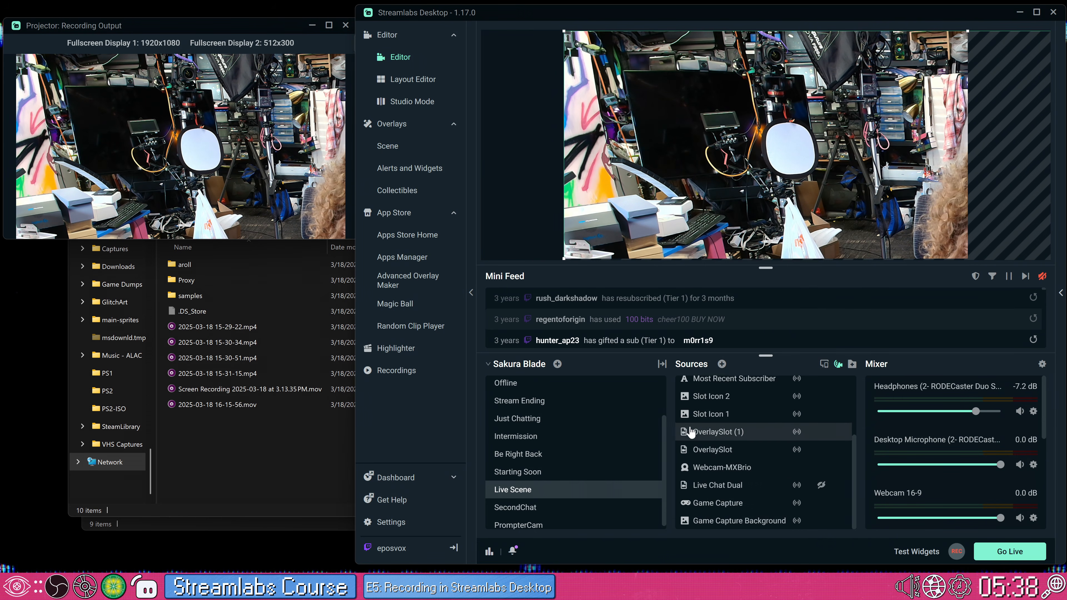
scroll(690, 432, up, 3)
right_click(716, 383)
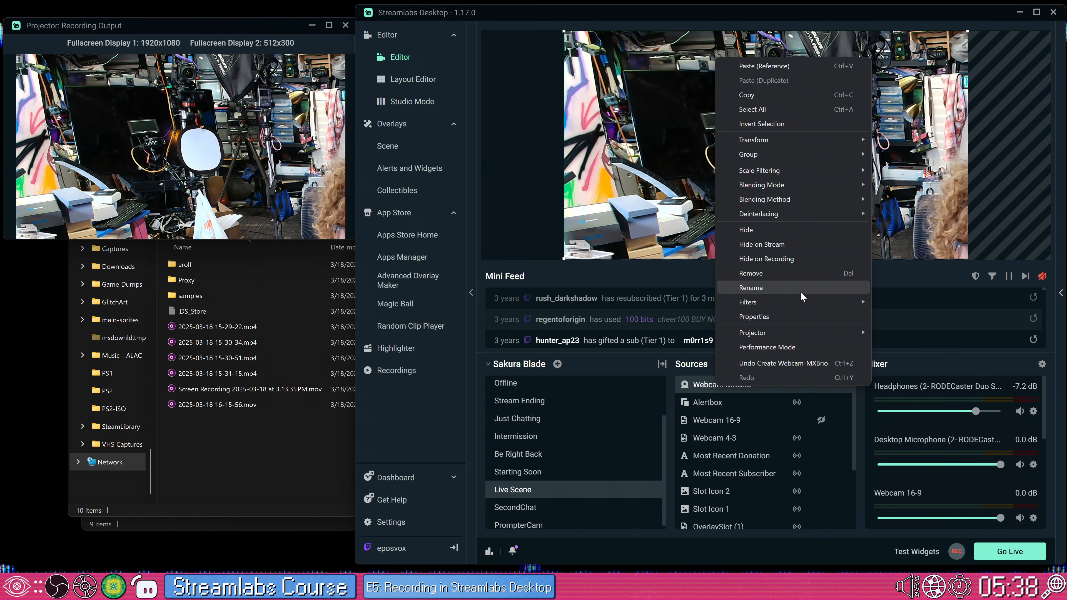
mouse_move(825, 140)
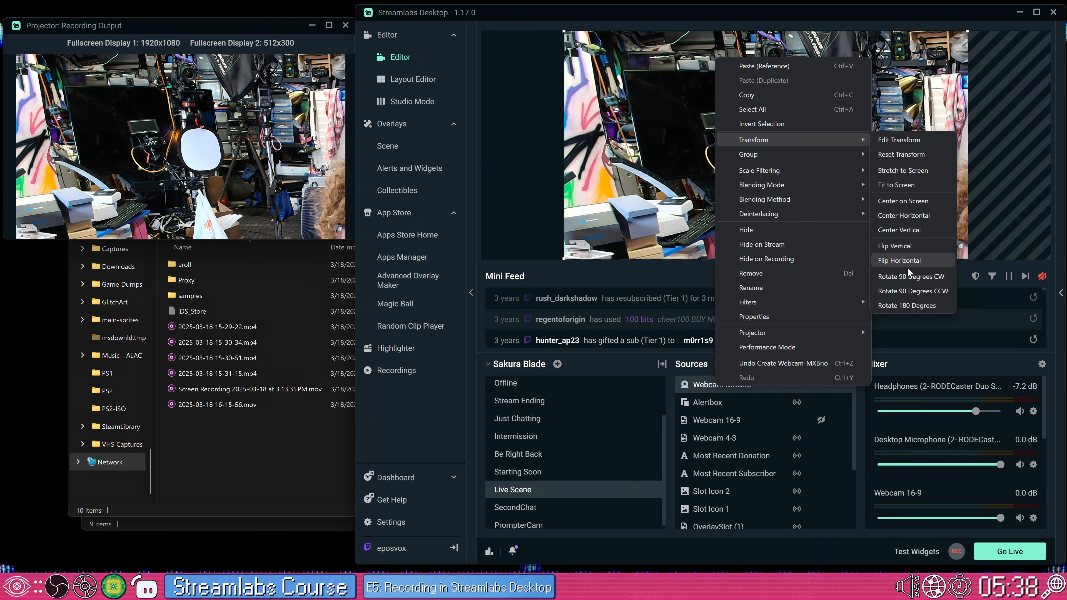
click(896, 185)
Move the full-screen Webcam-MXBrio below Game Capture Background and make the other, framed Webcam-MXBrio source visible on stream only
drag(764, 395, 758, 519)
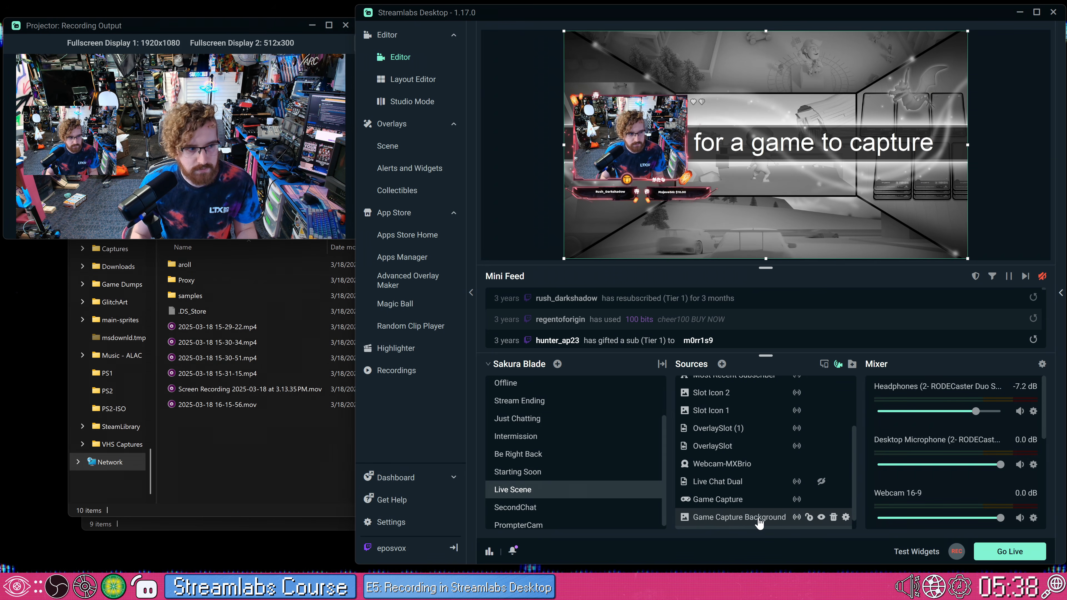
scroll(759, 522, up, 3)
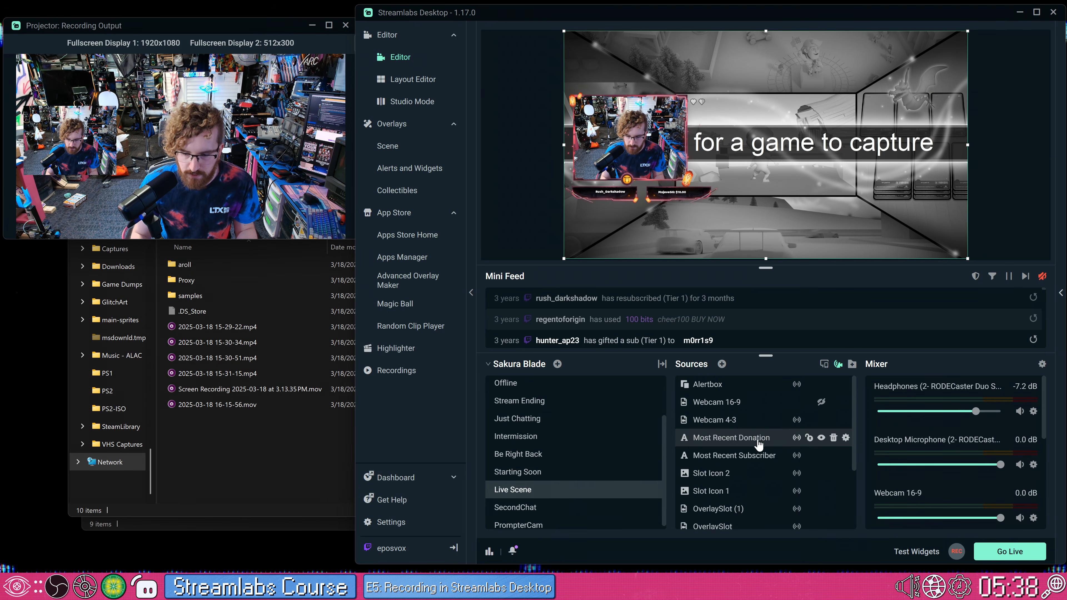
scroll(759, 444, down, 3)
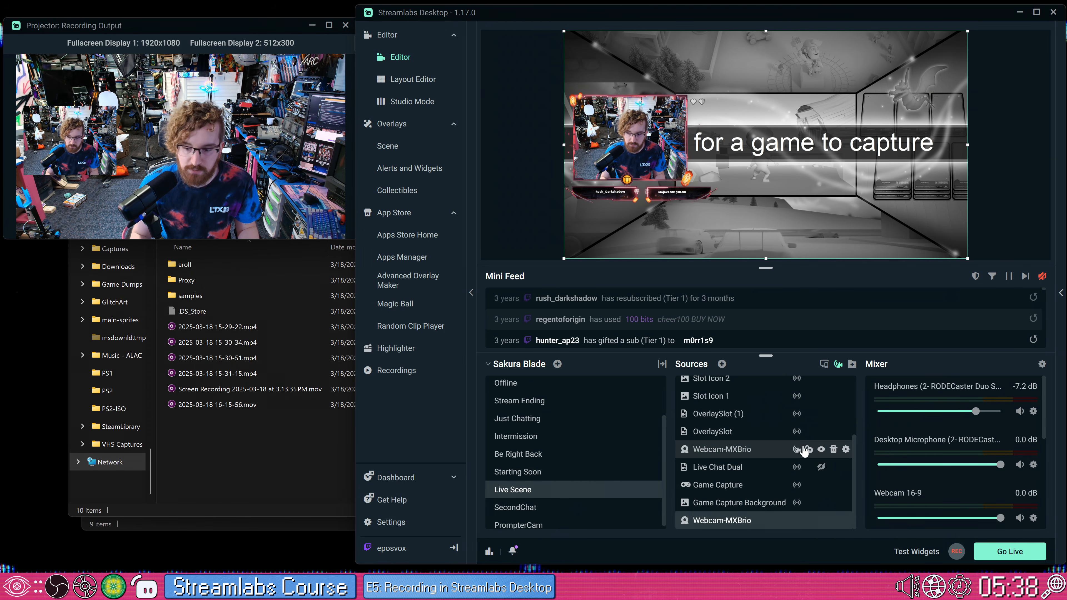
click(796, 453)
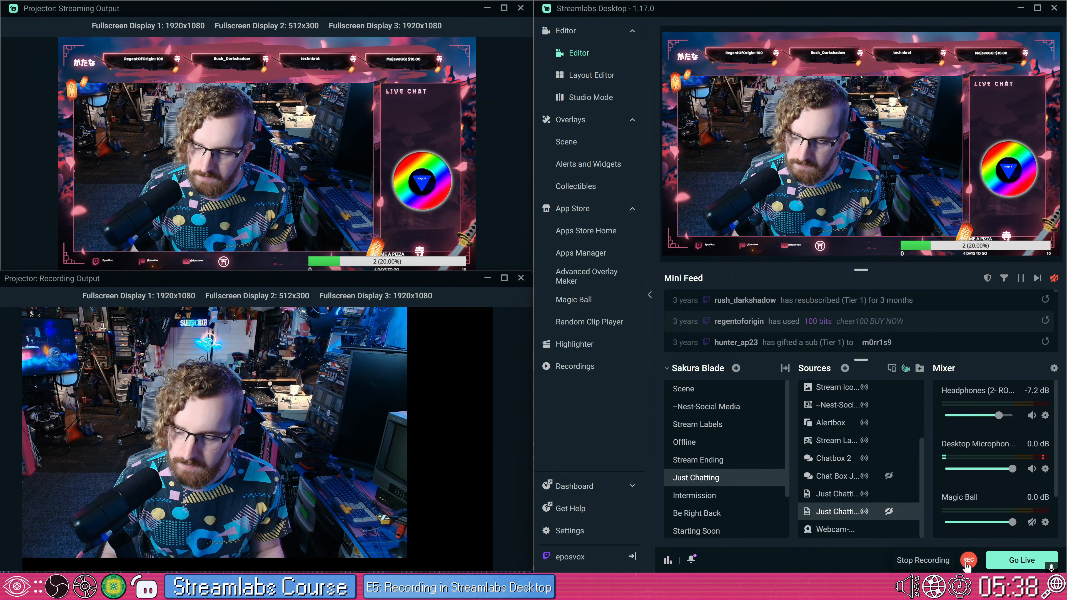
Stop the recording in the Just Chatting scene and check the recording path in the advanced recording output settings
click(968, 558)
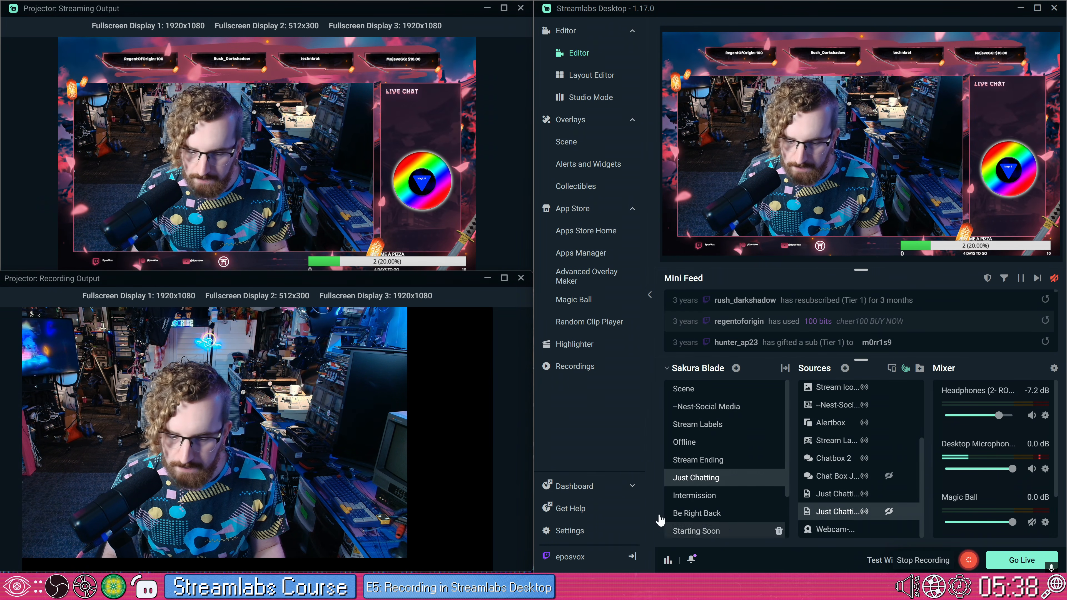
click(567, 530)
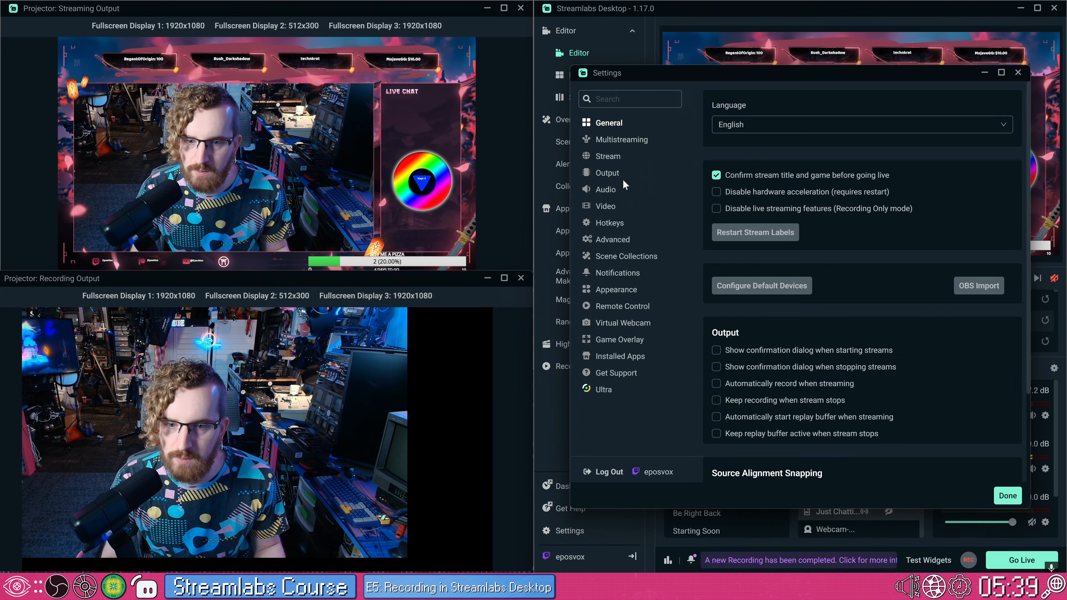
click(608, 173)
click(783, 151)
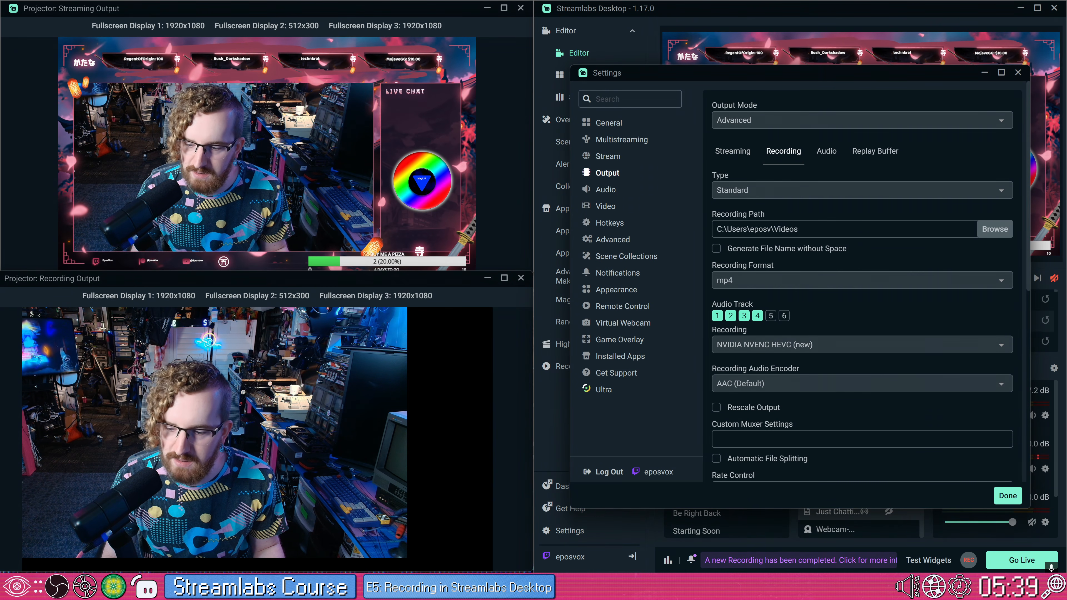
click(1009, 496)
click(691, 586)
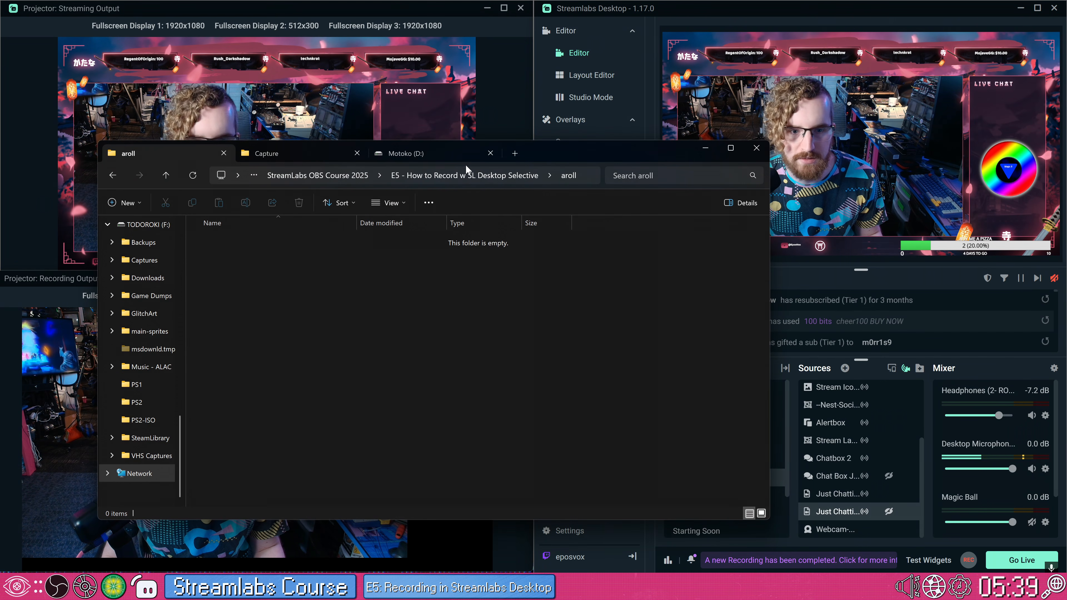
click(462, 154)
click(515, 153)
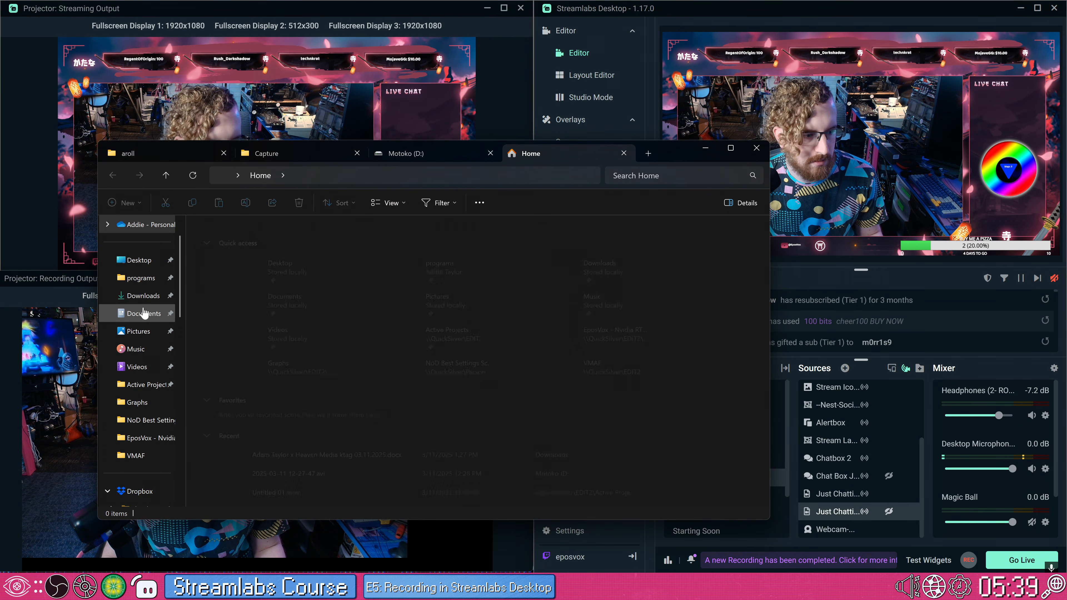
click(136, 367)
click(294, 380)
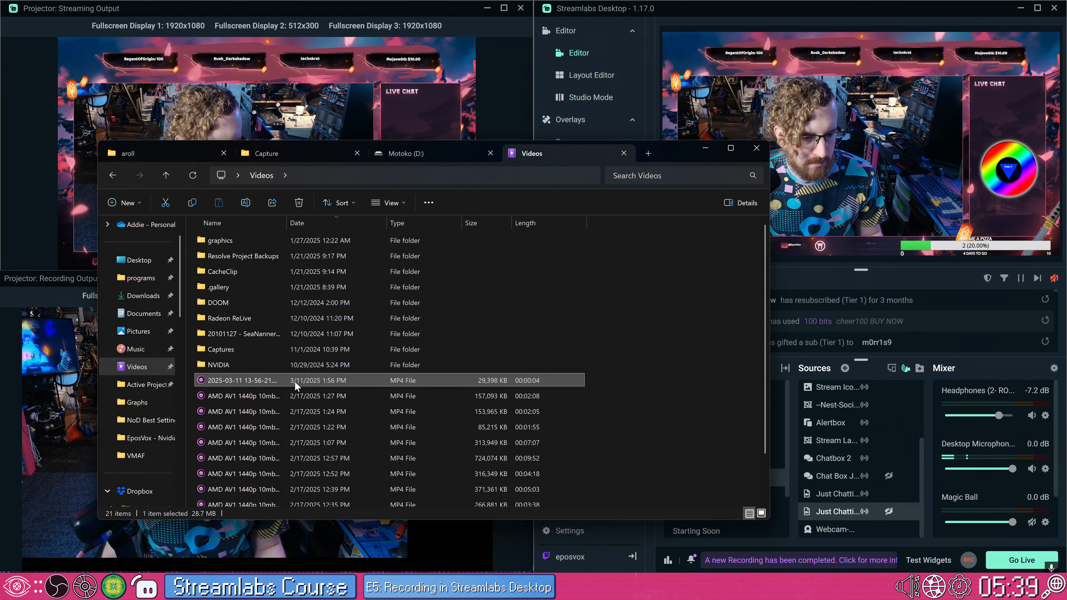
double_click(294, 381)
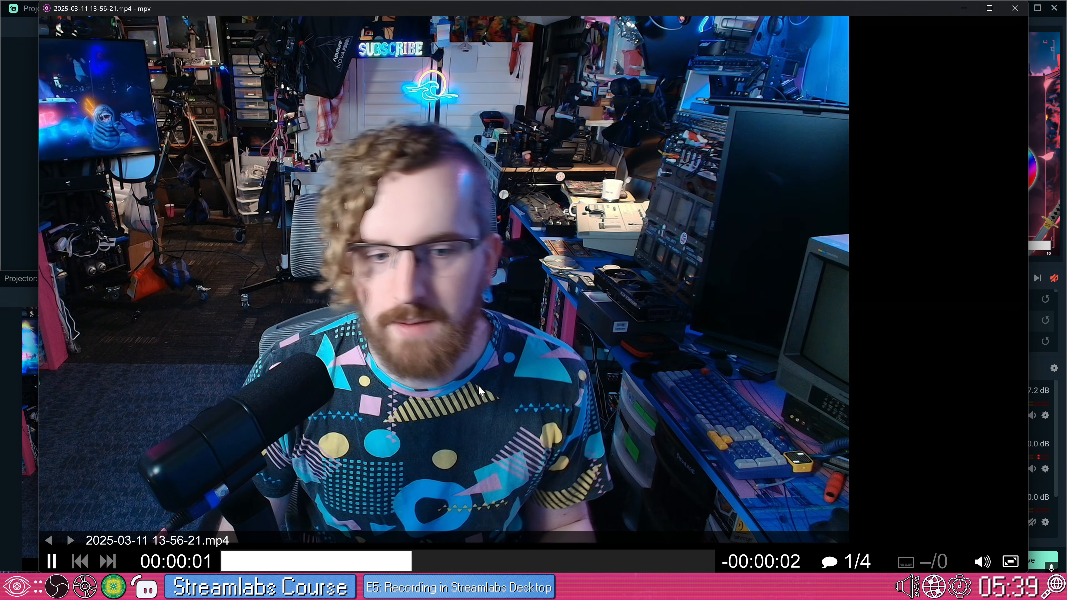
click(1015, 8)
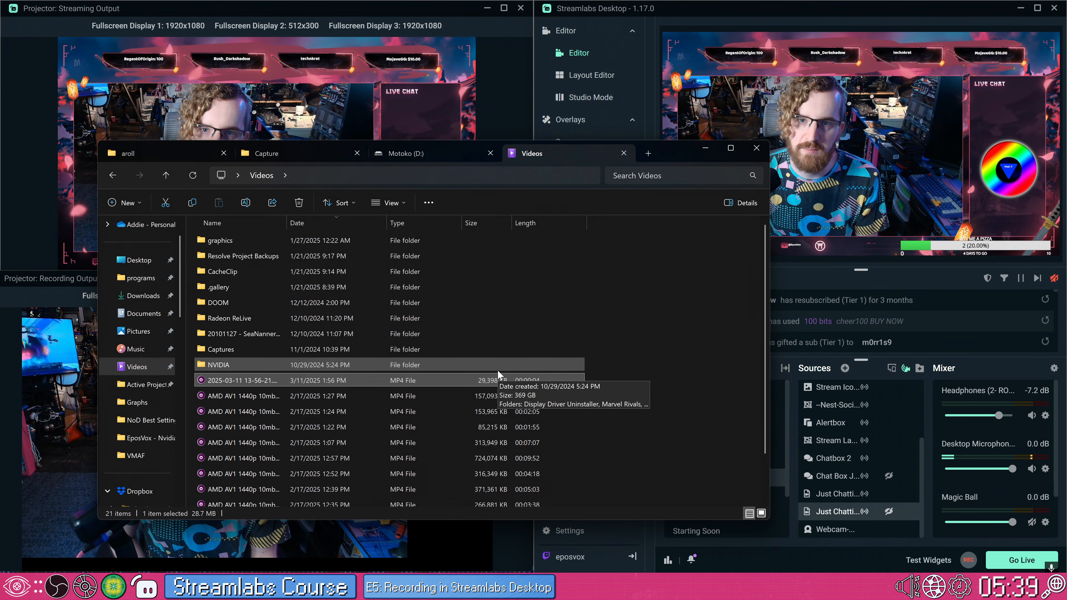
drag(600, 396, 350, 503)
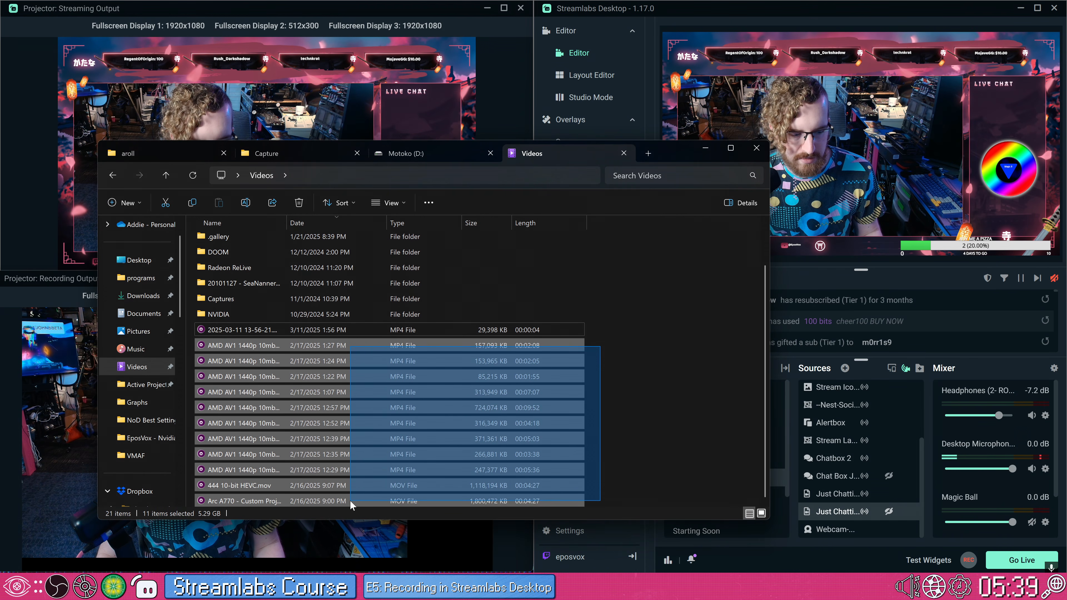
key(Delete)
click(391, 383)
key(ctrl+x)
click(195, 154)
key(alt+Left)
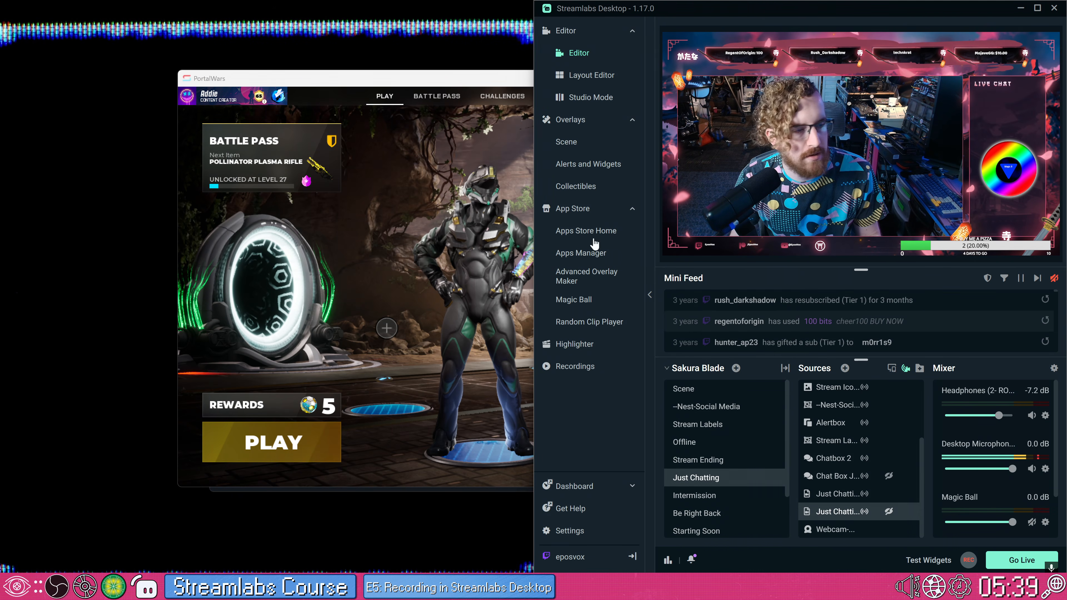
Widen the Streamlabs Desktop window across the display and review the hotkey settings through to the Markers section
drag(534, 249, 0, 248)
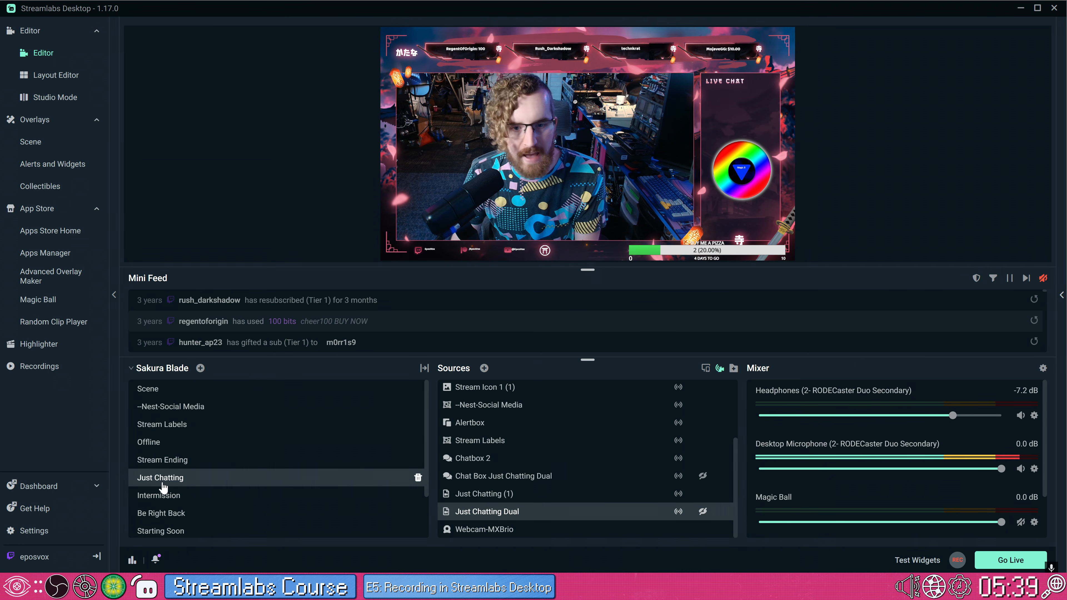
click(59, 532)
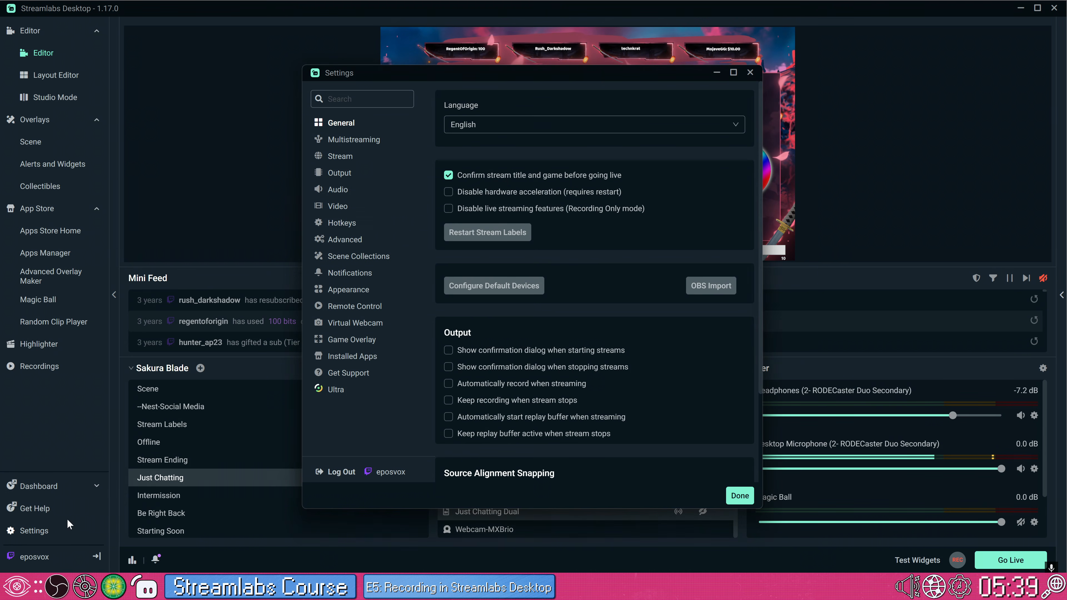
click(341, 223)
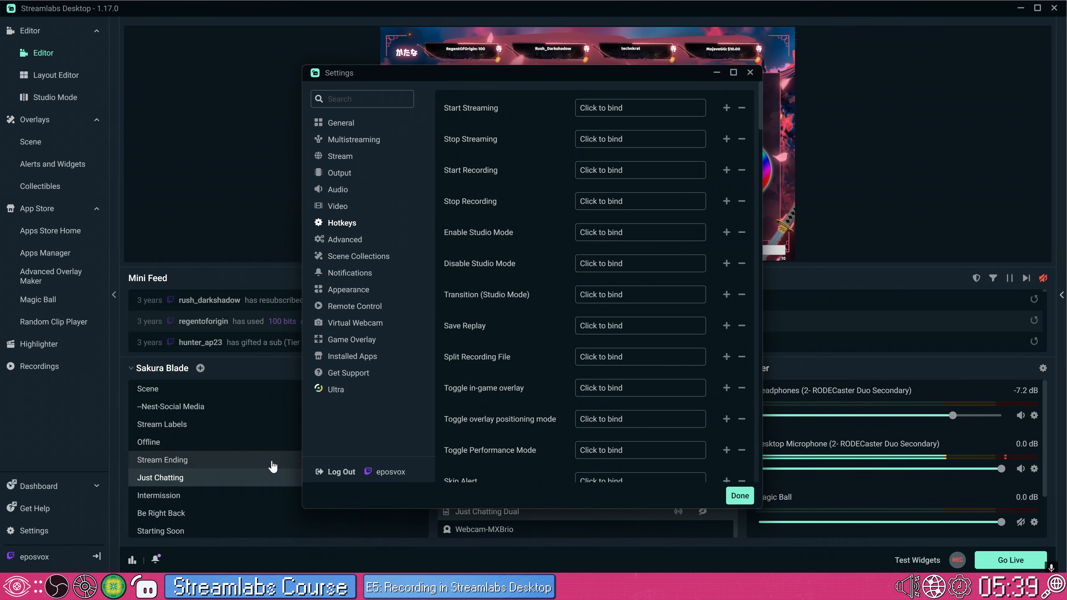
click(750, 72)
click(38, 530)
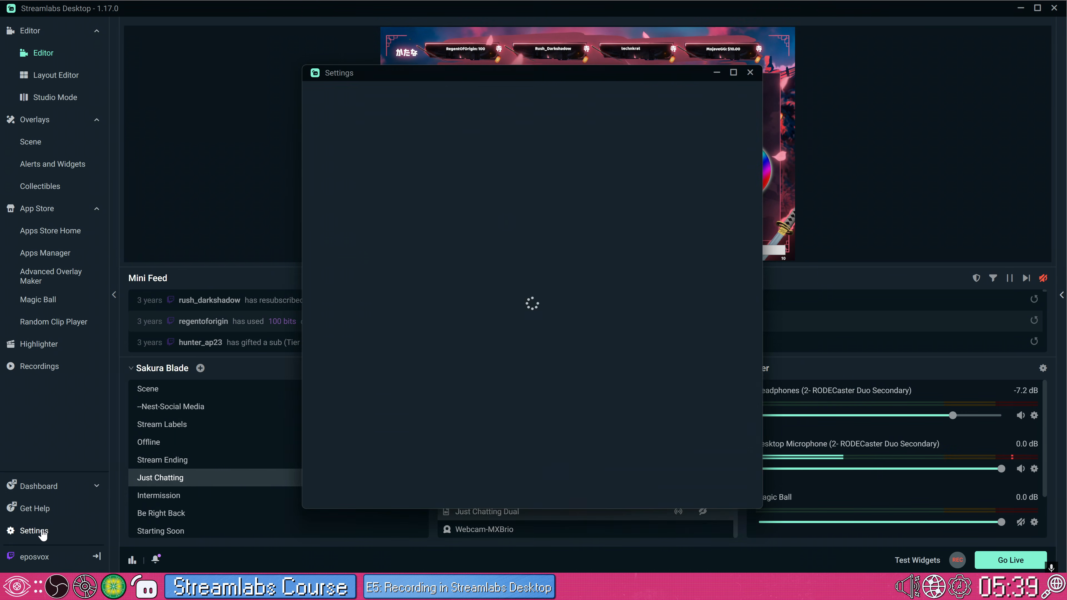
click(351, 223)
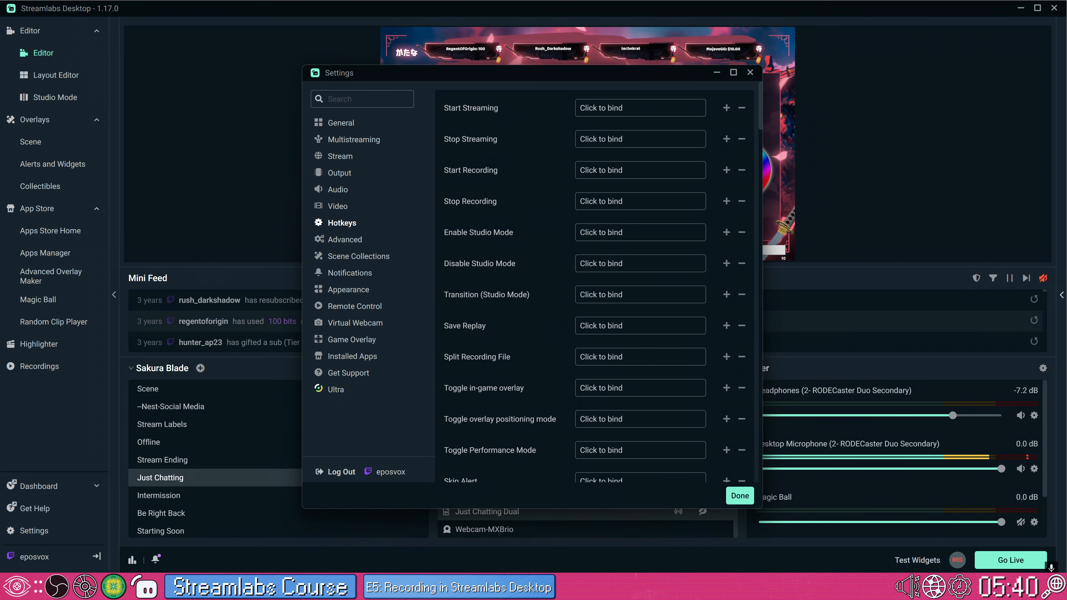
scroll(725, 452, down, 20)
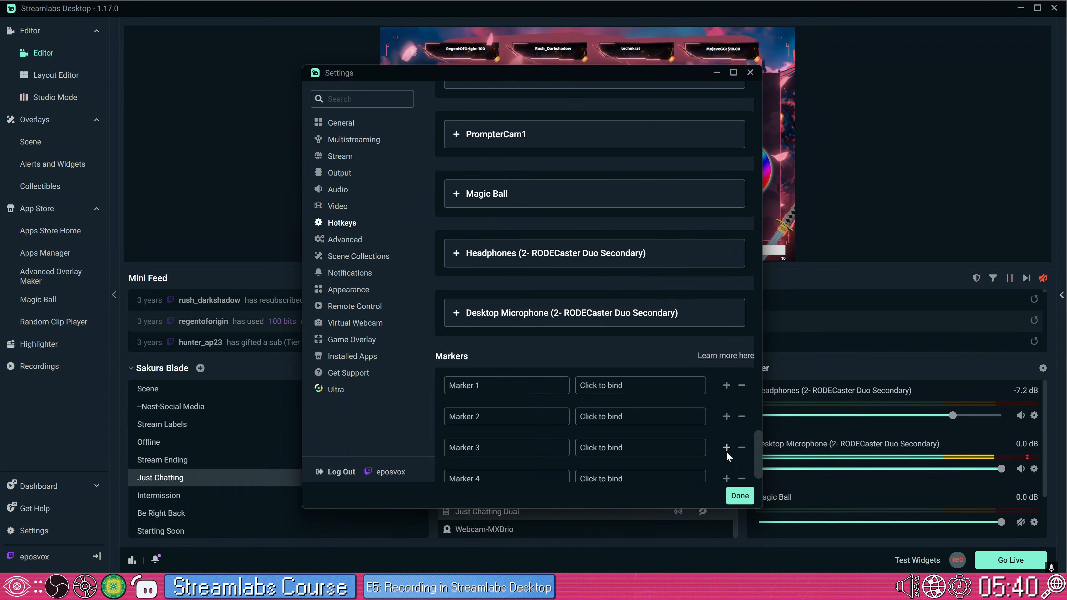
scroll(726, 445, up, 20)
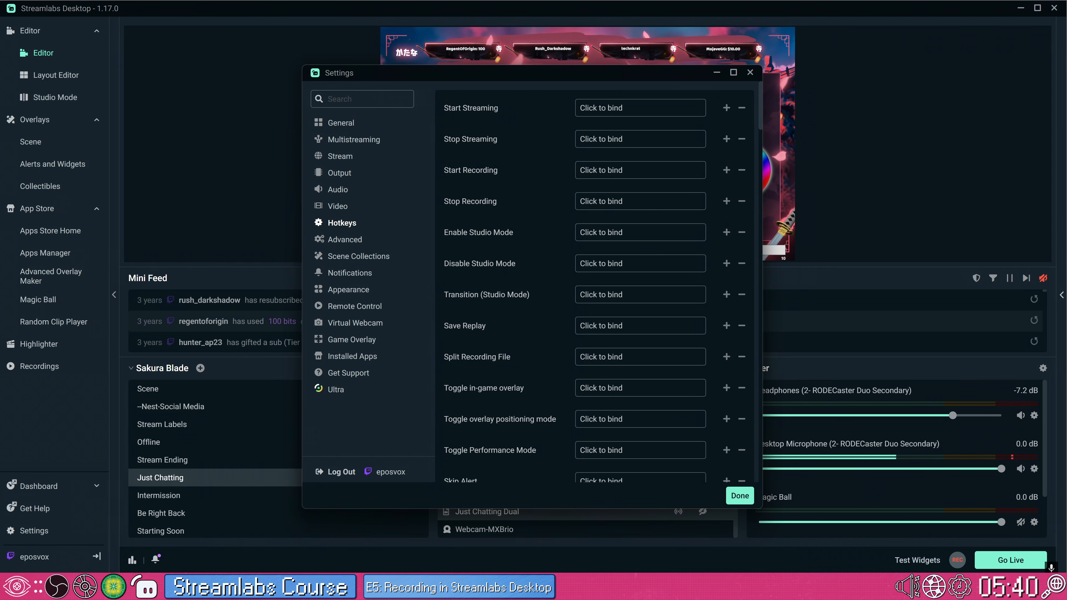
Bind Alt+F8 as the hotkey for both Start Recording and Stop Recording
click(609, 170)
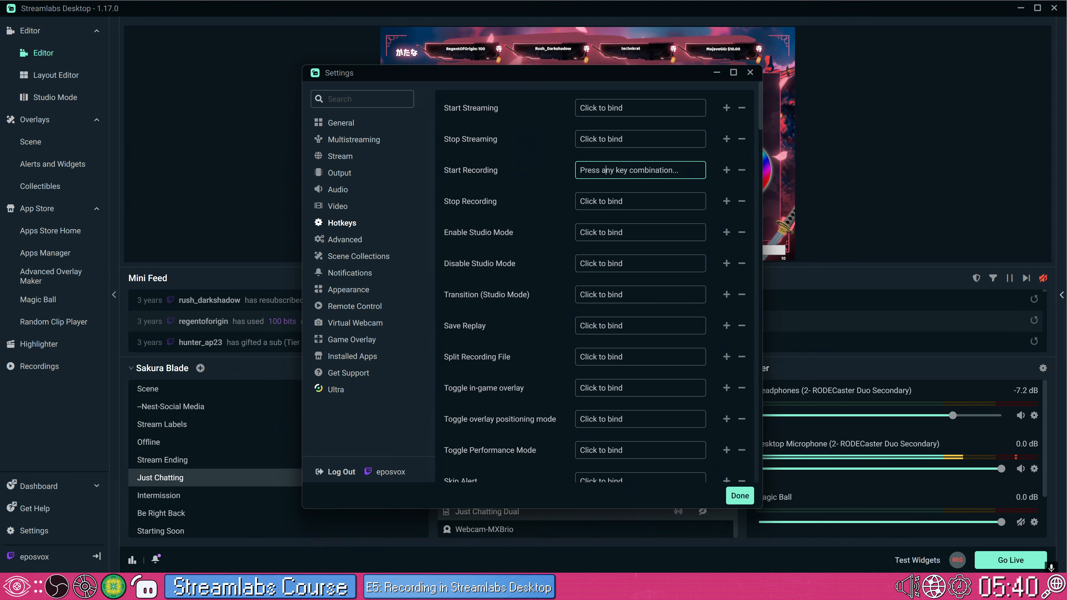
key(alt+F8)
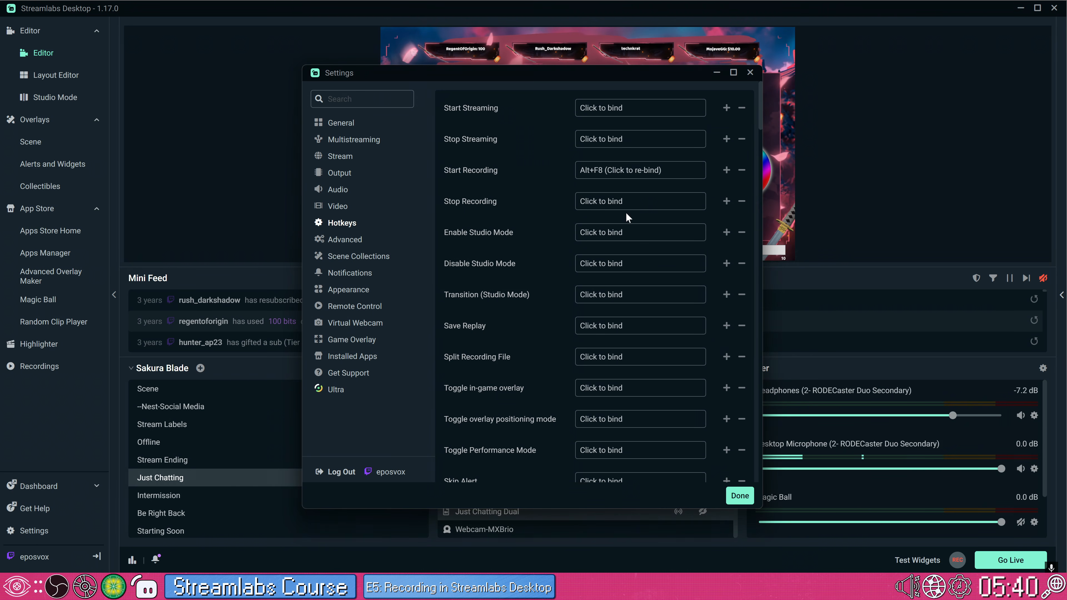
click(628, 202)
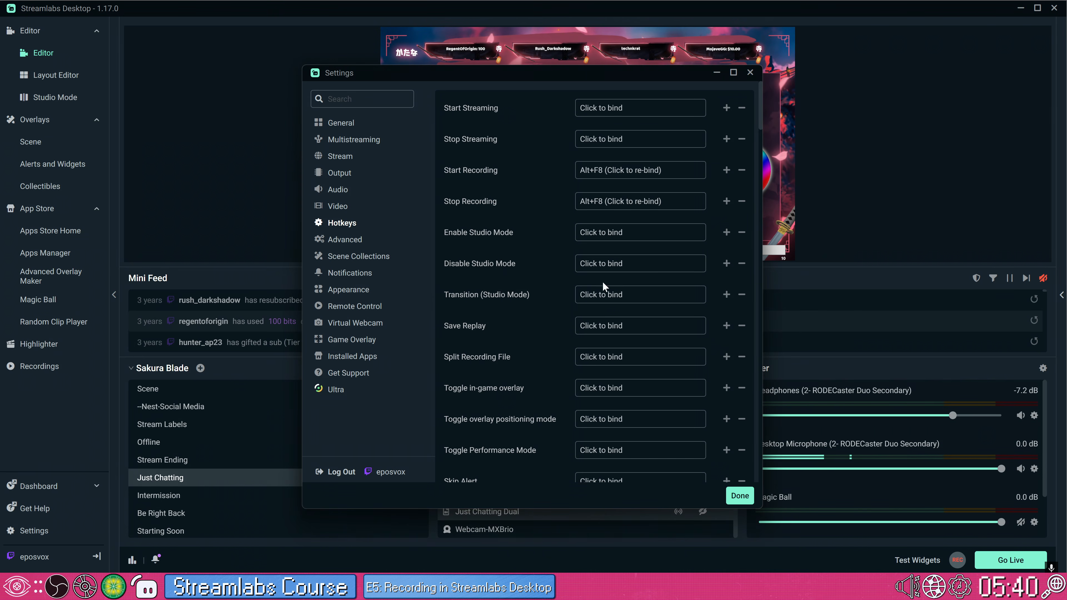
Bind Alt+F7 to Save Replay and Alt+F6 to Split Recording File
click(611, 326)
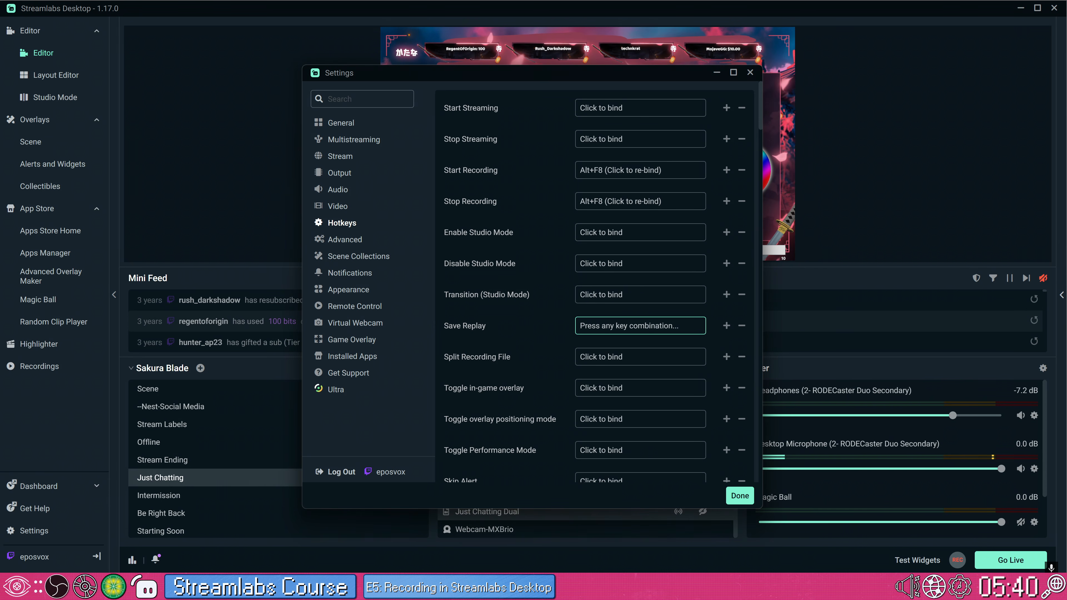
key(alt+F7)
scroll(610, 310, down, 1)
click(610, 301)
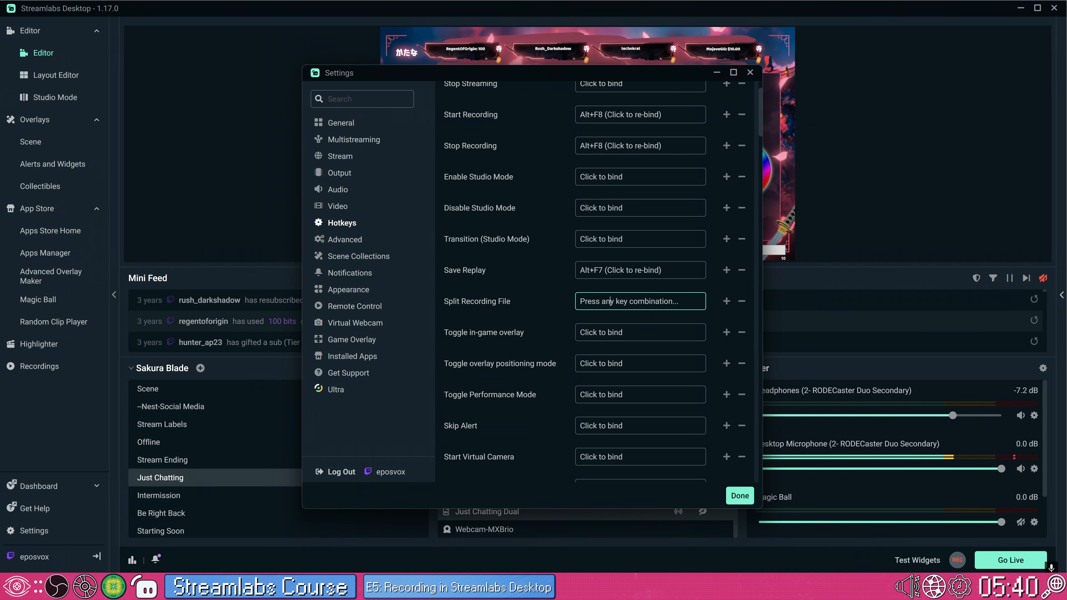
key(alt+F6)
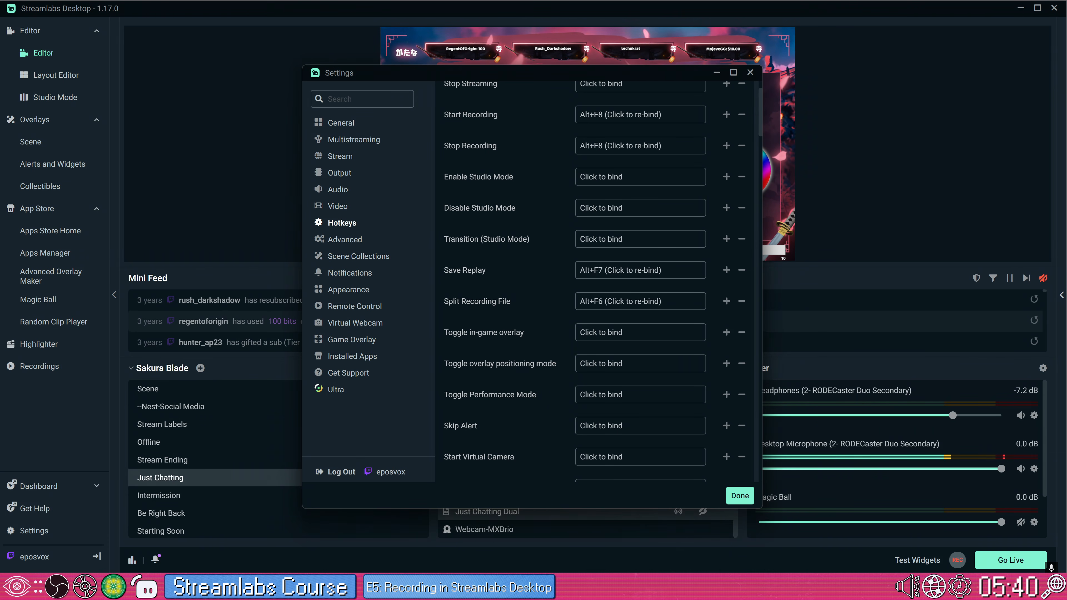
Look at the scene-switching hotkey option for Scene and close the settings with the new hotkeys saved
scroll(594, 362, down, 6)
click(466, 290)
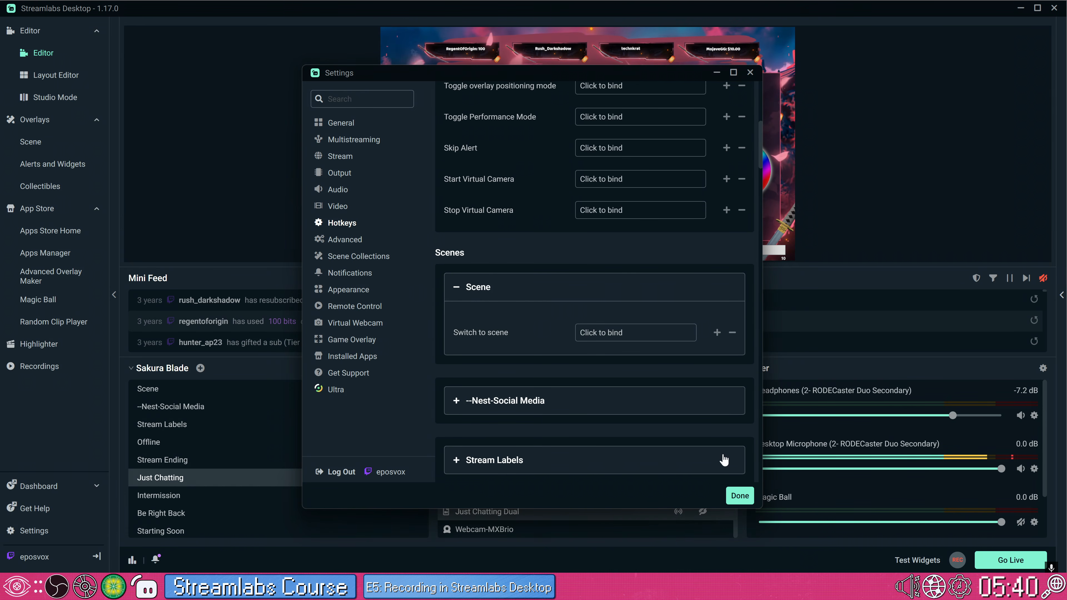
scroll(675, 407, up, 8)
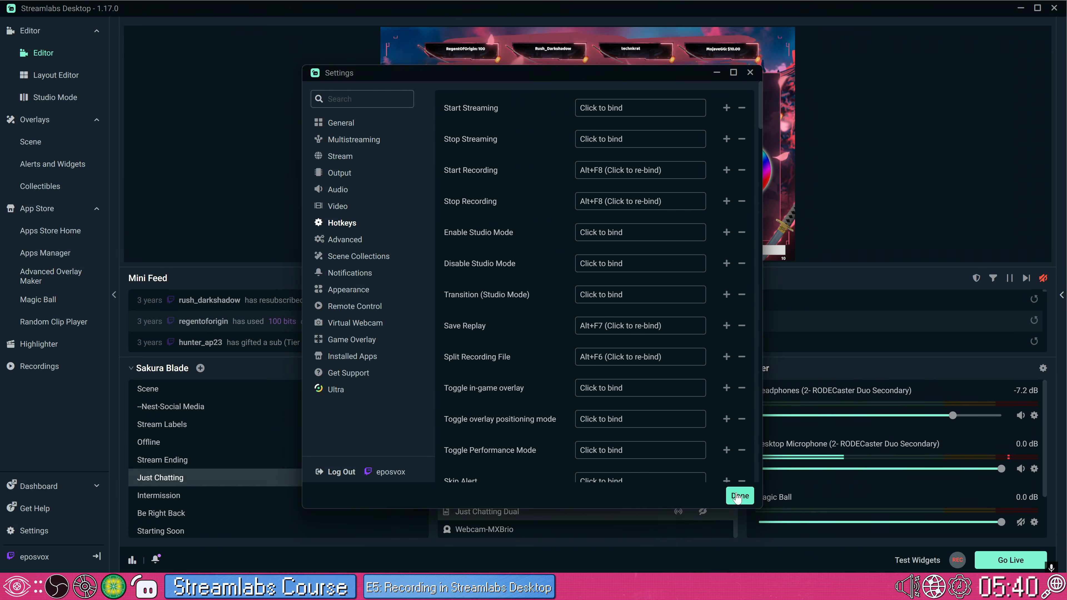
click(736, 496)
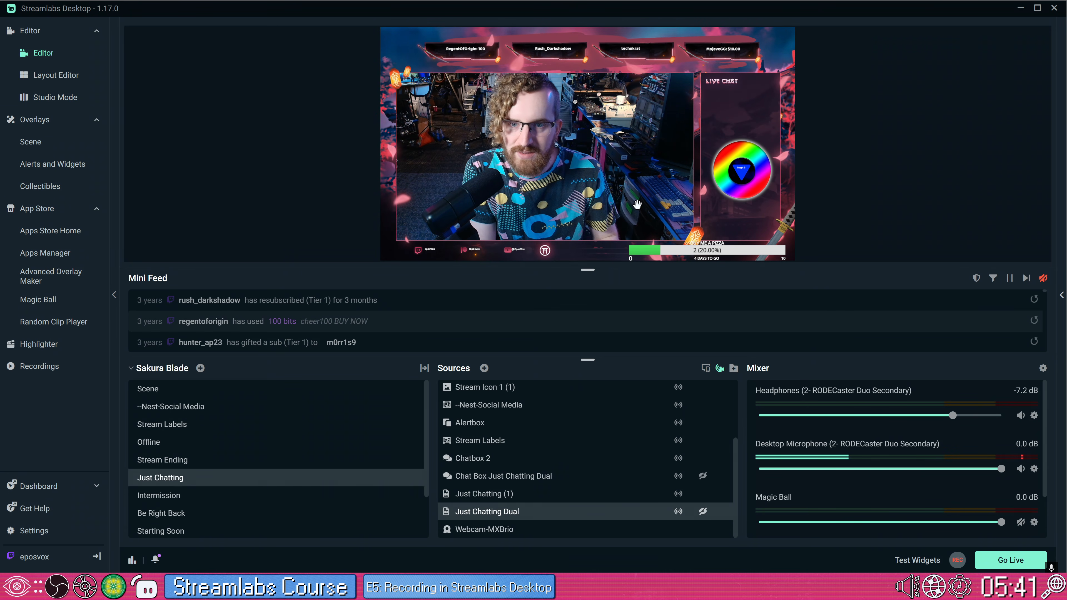
Try switching back and forth between the Offline and Just Chatting scenes, ending on Just Chatting
key(alt+Tab)
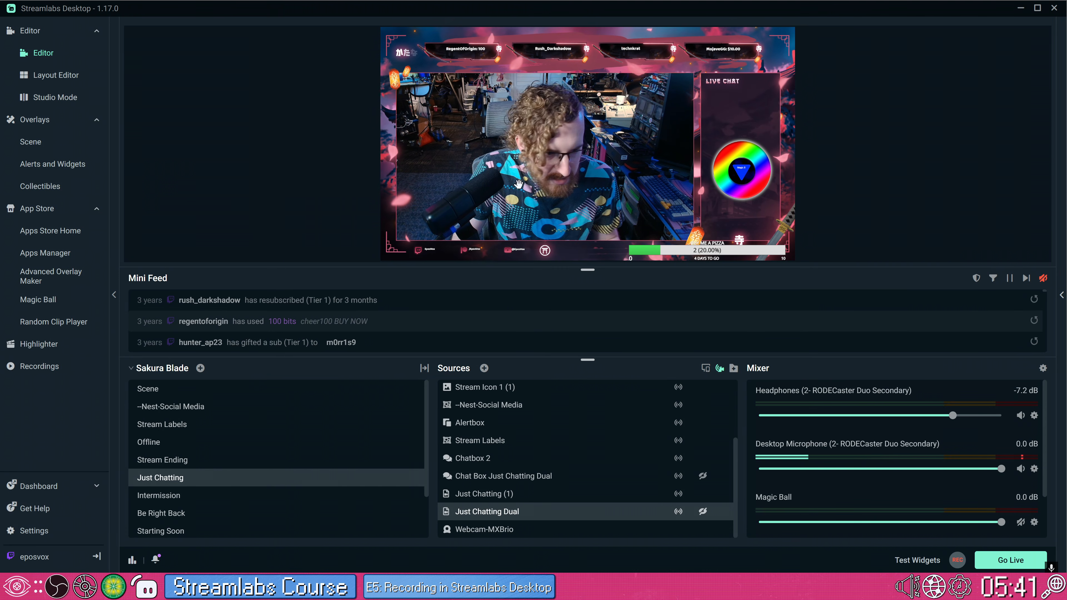
click(222, 445)
click(255, 479)
click(261, 446)
click(258, 477)
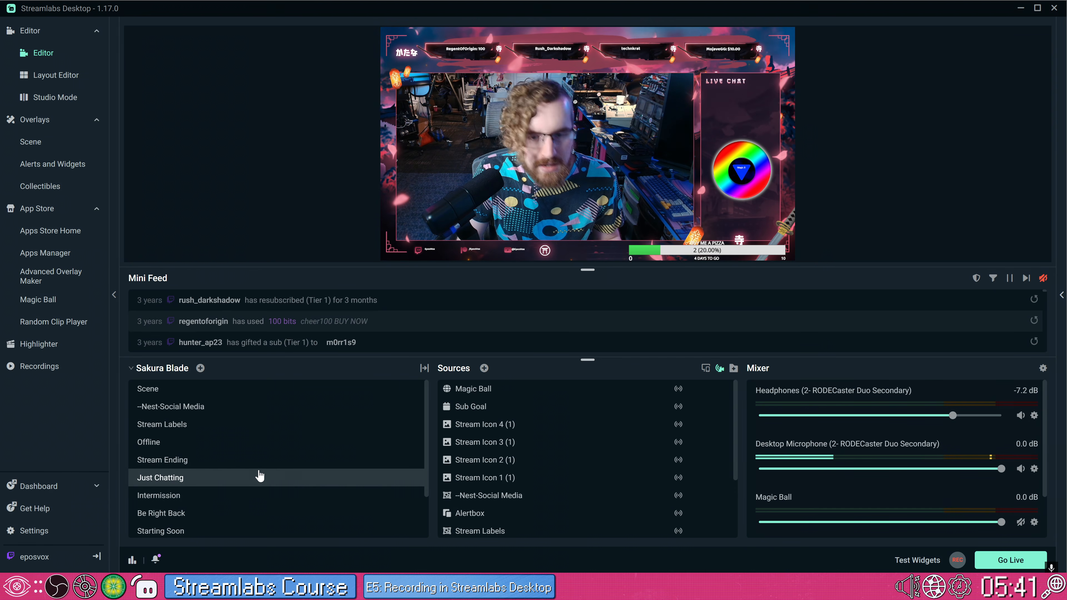